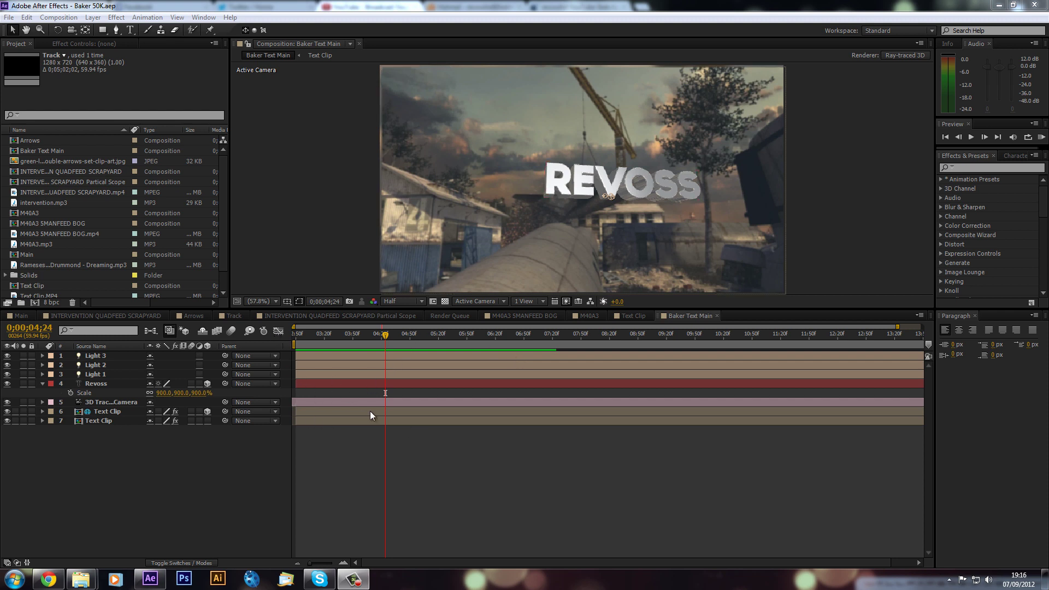
# Scrub the Baker Text Main timeline to preview the REVOSS text, selecting Light 3 along the way
pyautogui.click(310, 333)
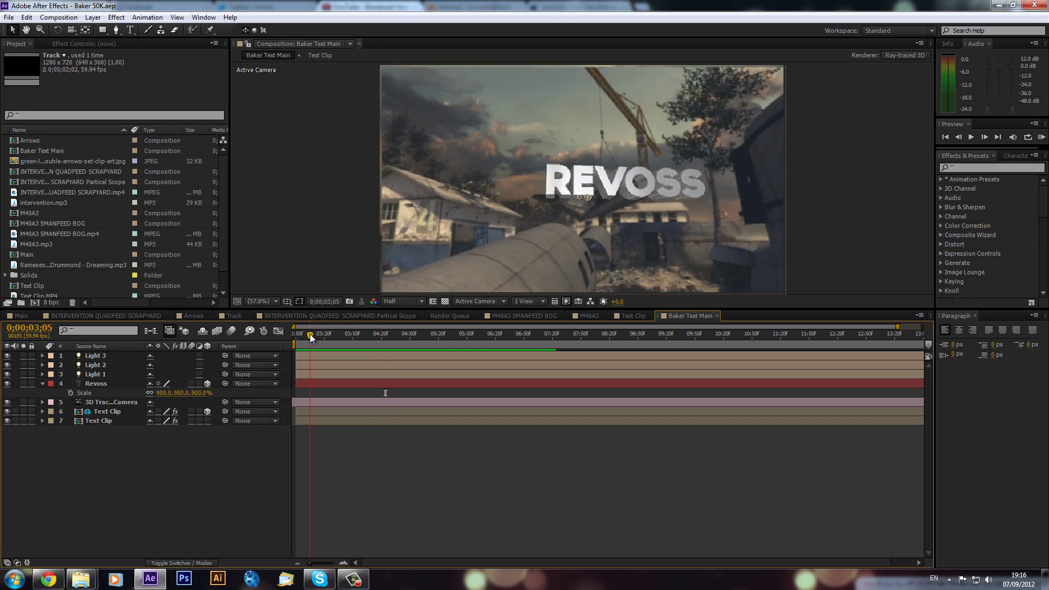
pyautogui.moveTo(310, 334); pyautogui.dragTo(519, 339)
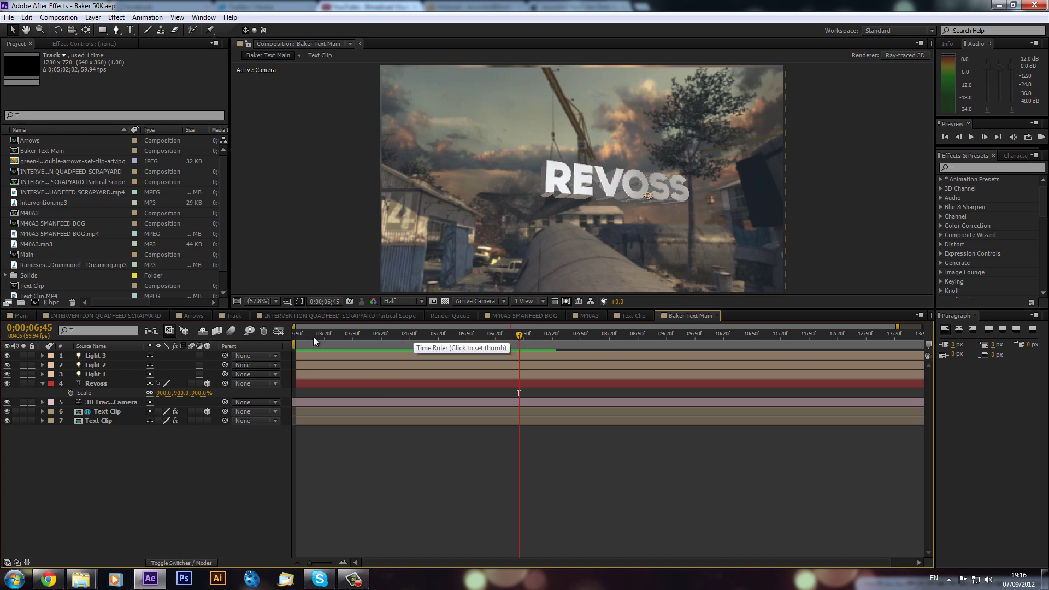
pyautogui.moveTo(313, 336); pyautogui.dragTo(567, 337)
pyautogui.click(508, 356)
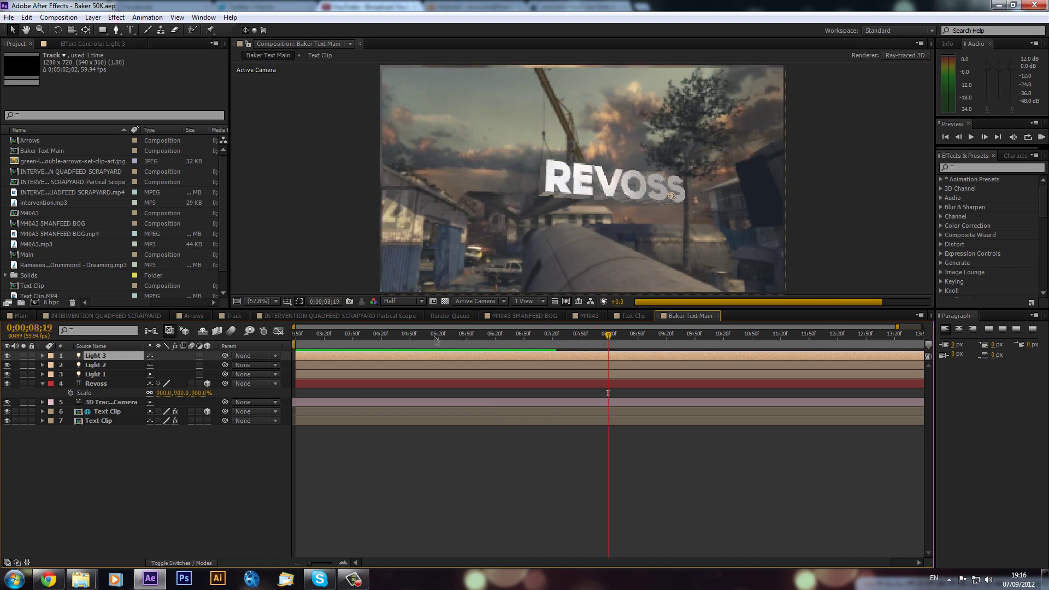
pyautogui.moveTo(390, 337); pyautogui.dragTo(282, 366)
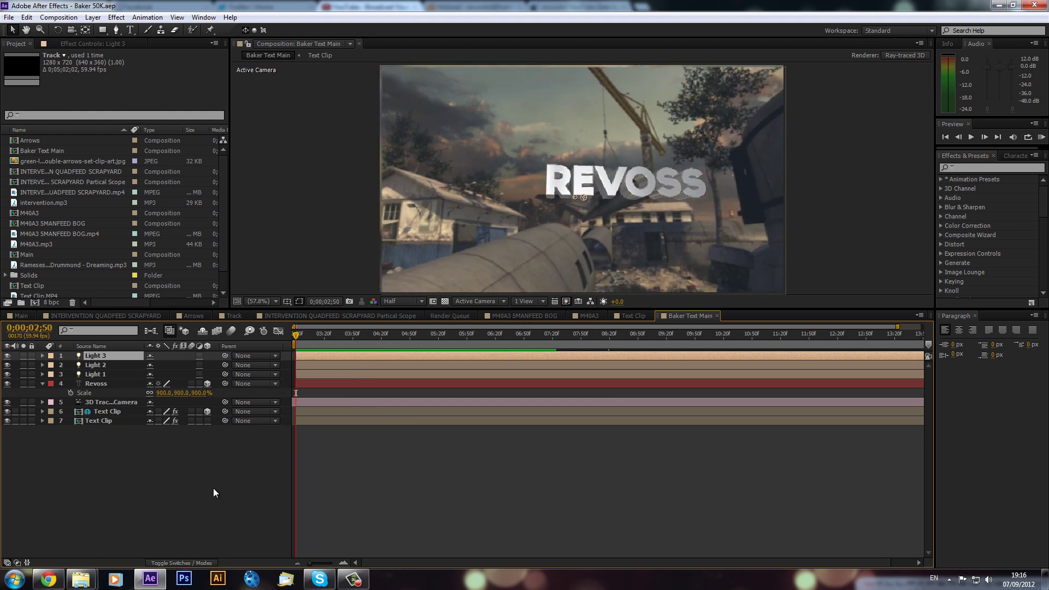
# Scroll the Project panel to locate the Text Clip composition
pyautogui.scroll(-2, 79, 195)
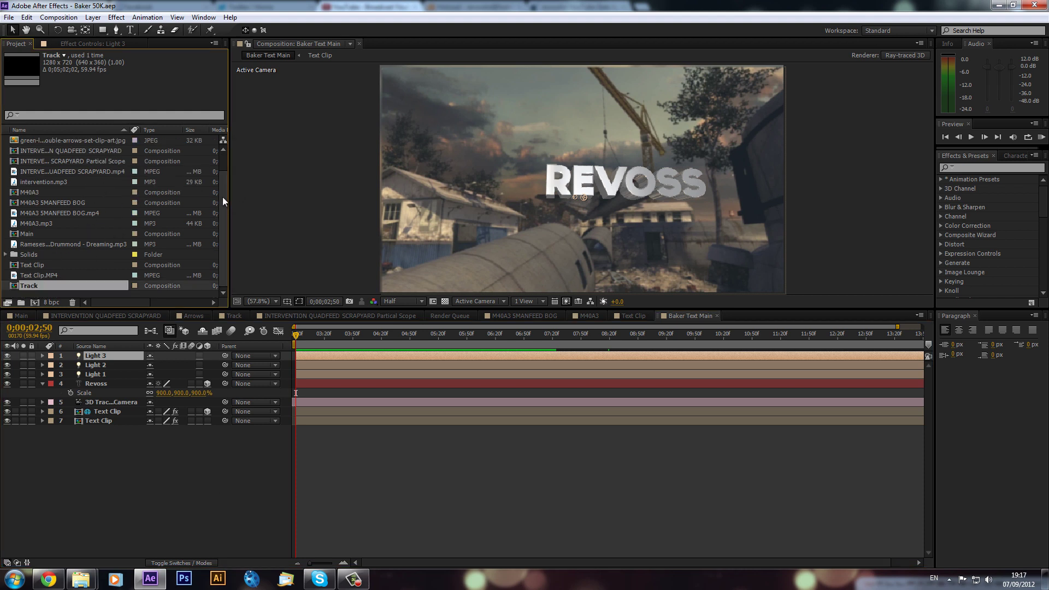
pyautogui.moveTo(221, 197); pyautogui.dragTo(218, 159)
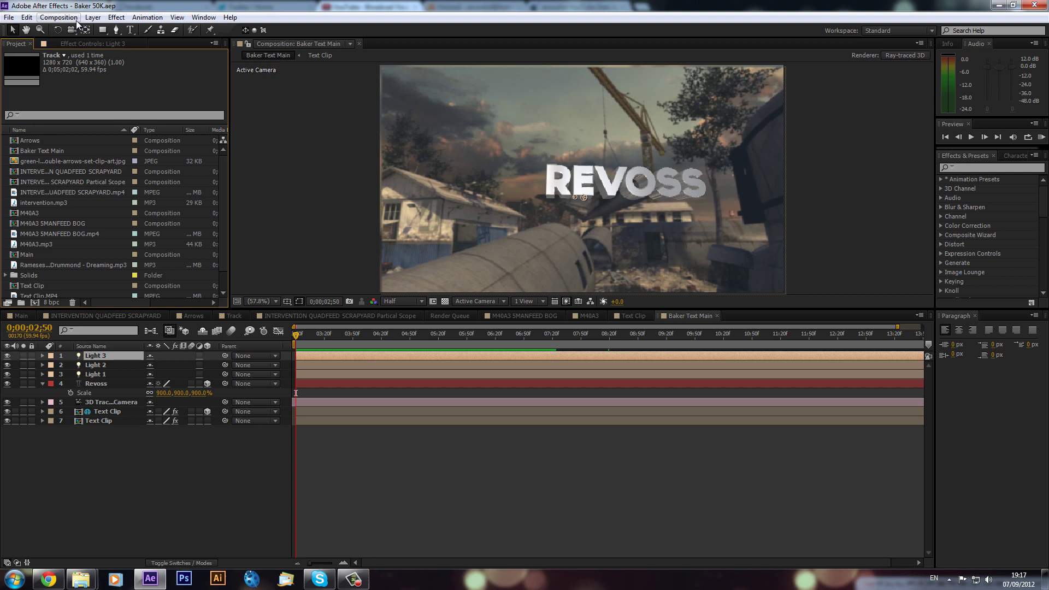
pyautogui.scroll(-2, 120, 205)
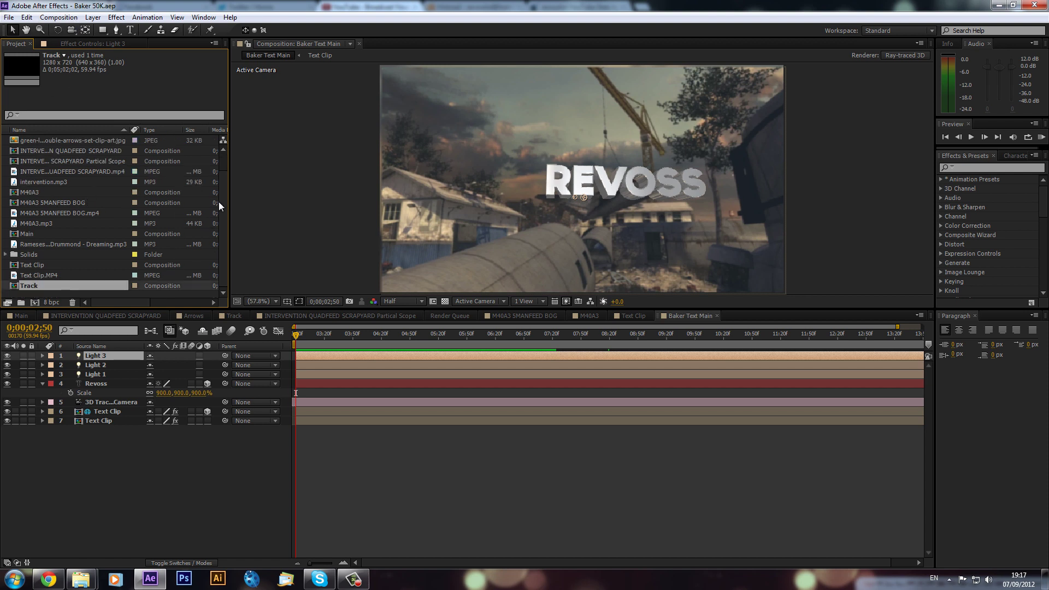
pyautogui.moveTo(226, 193); pyautogui.dragTo(217, 212)
pyautogui.doubleClick(46, 265)
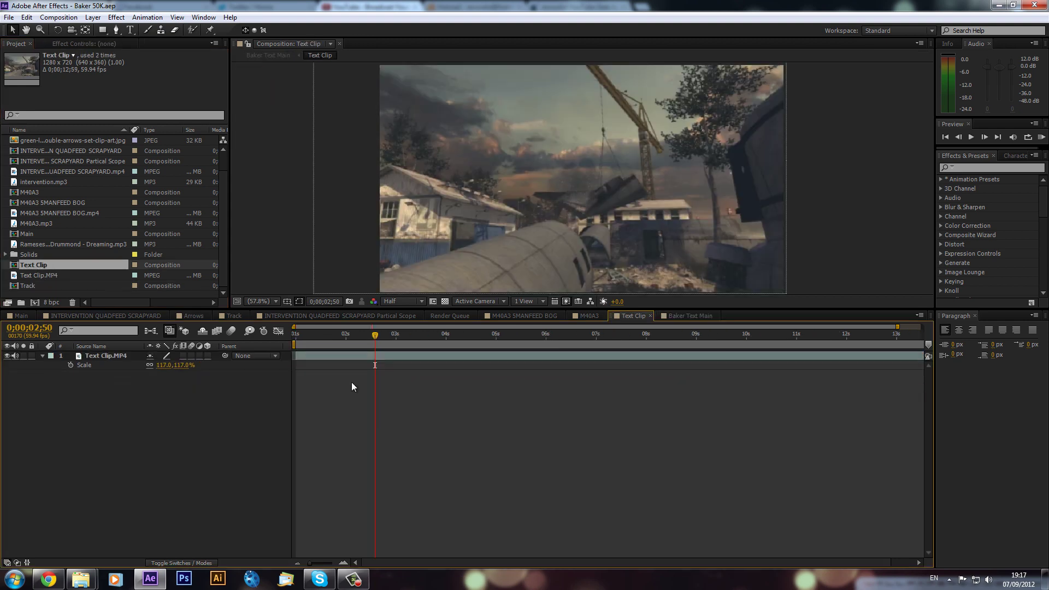
pyautogui.click(506, 336)
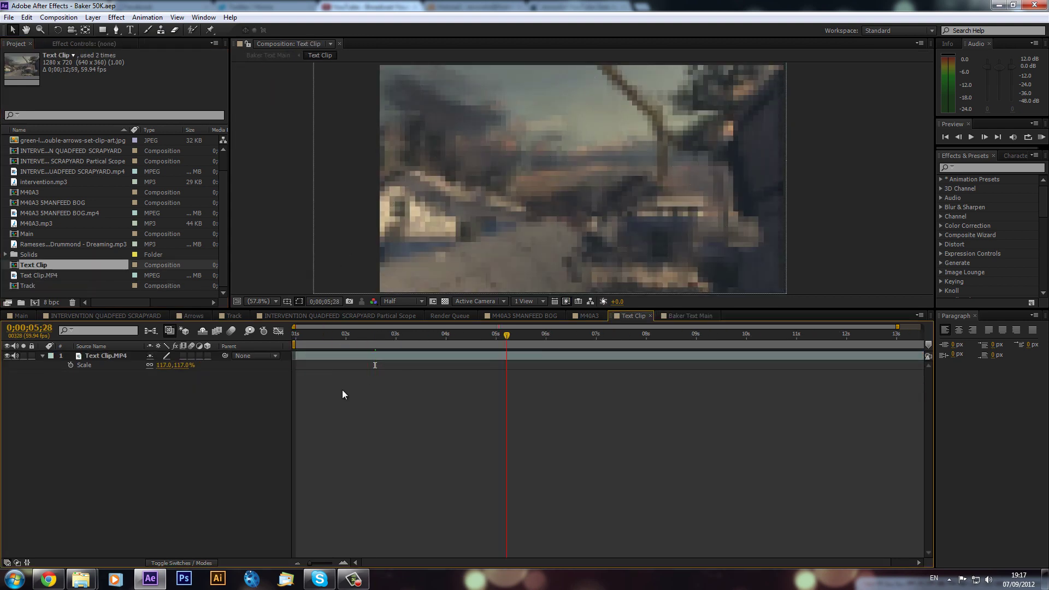
pyautogui.click(94, 356)
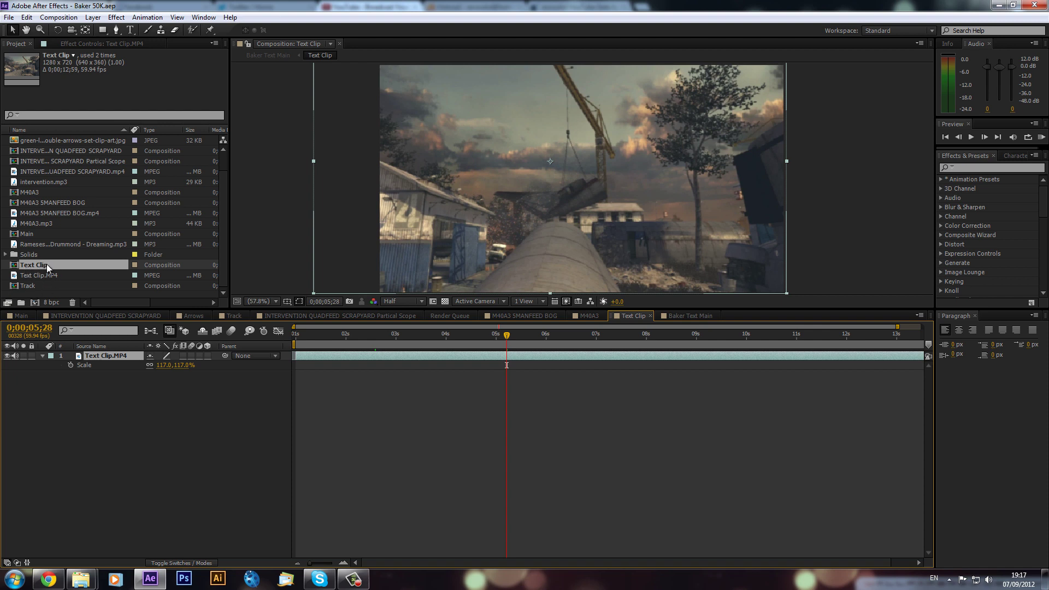
# Nest Text Clip in a new composition and trim it to a work area starting at 0;00;02;34
pyautogui.click(43, 300)
pyautogui.moveTo(31, 307); pyautogui.dragTo(34, 304)
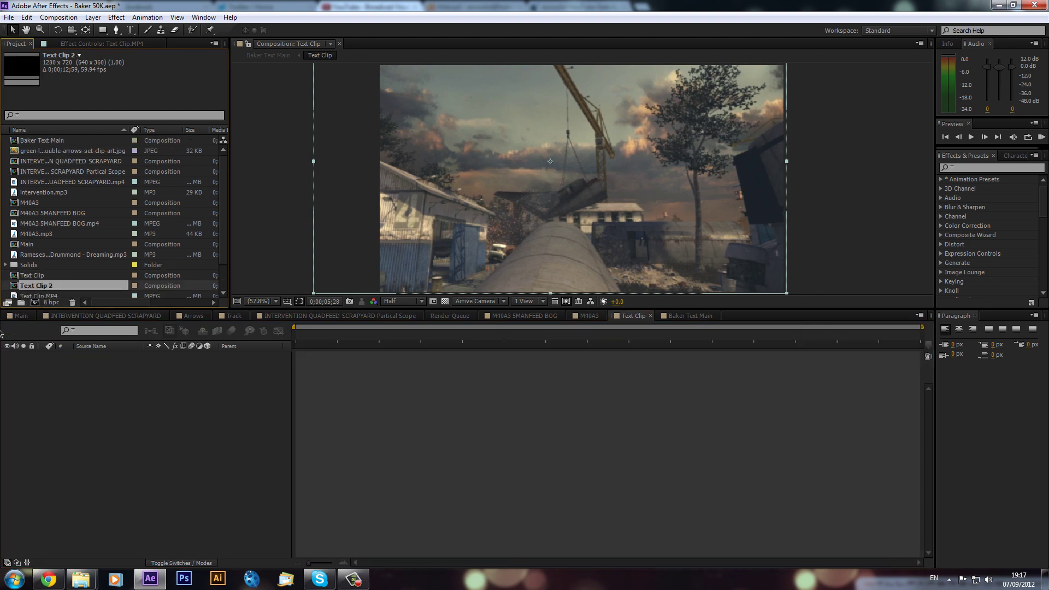
pyautogui.moveTo(334, 348); pyautogui.dragTo(359, 369)
pyautogui.press('n')
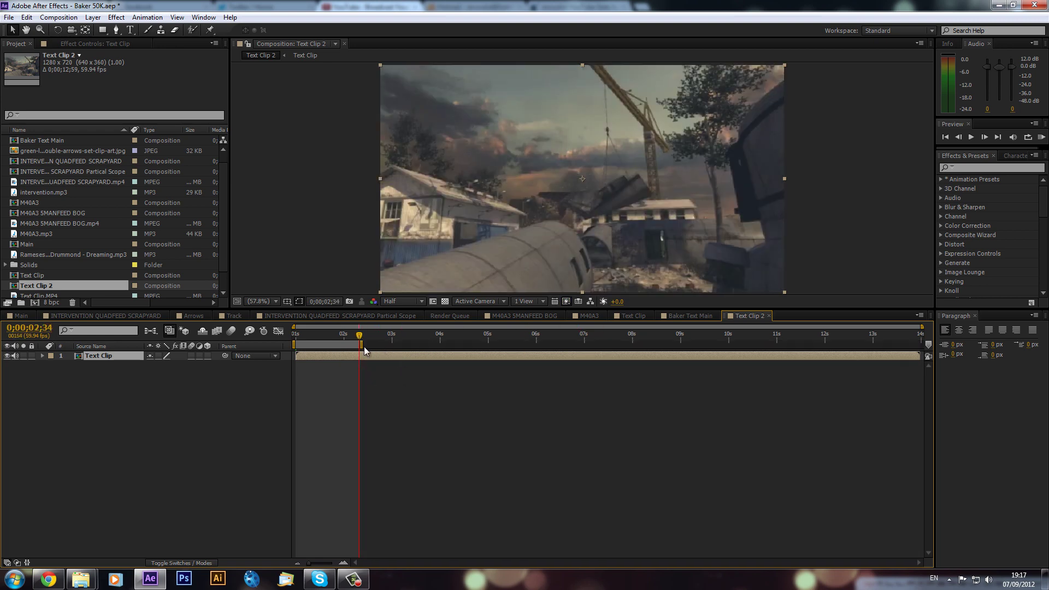
pyautogui.hotkey('ctrl', 'z')
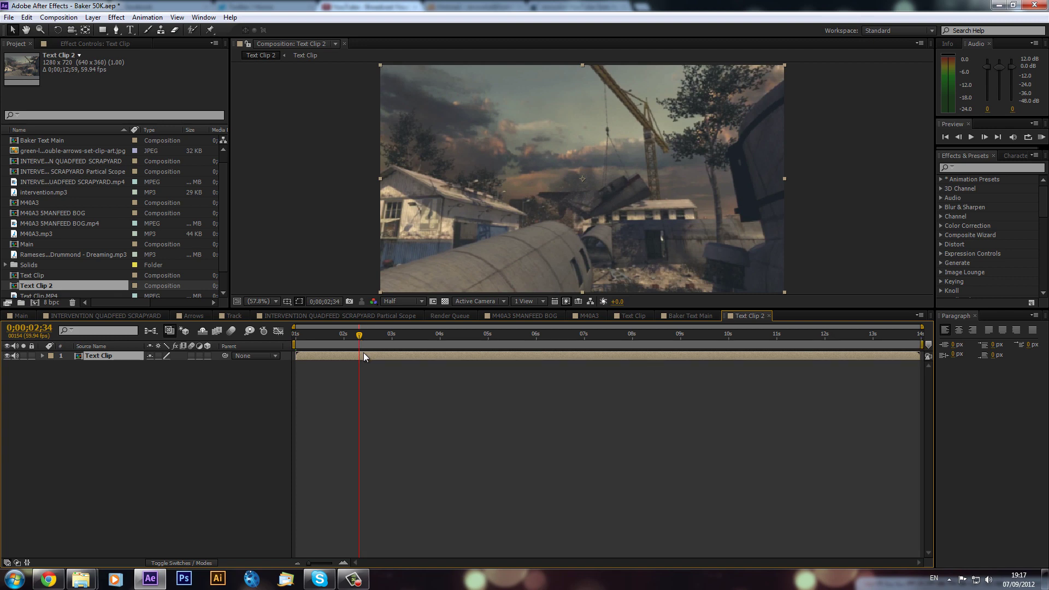
pyautogui.press('b')
pyautogui.rightClick(389, 344)
pyautogui.click(432, 374)
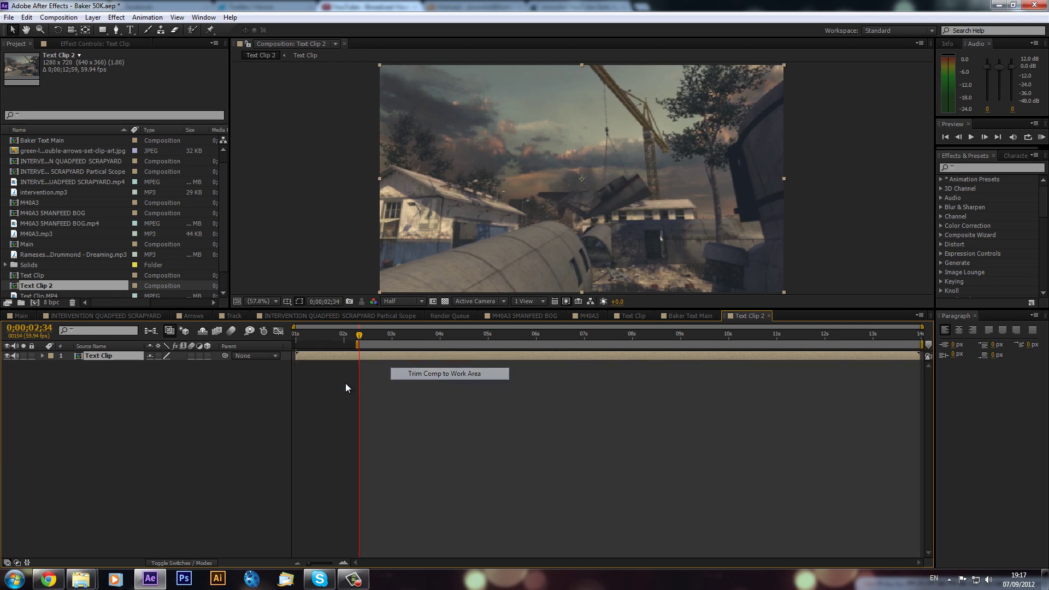
# Preview the trimmed clip, dismiss the Windows performance notification and focus the effects search
pyautogui.moveTo(368, 340); pyautogui.dragTo(344, 366)
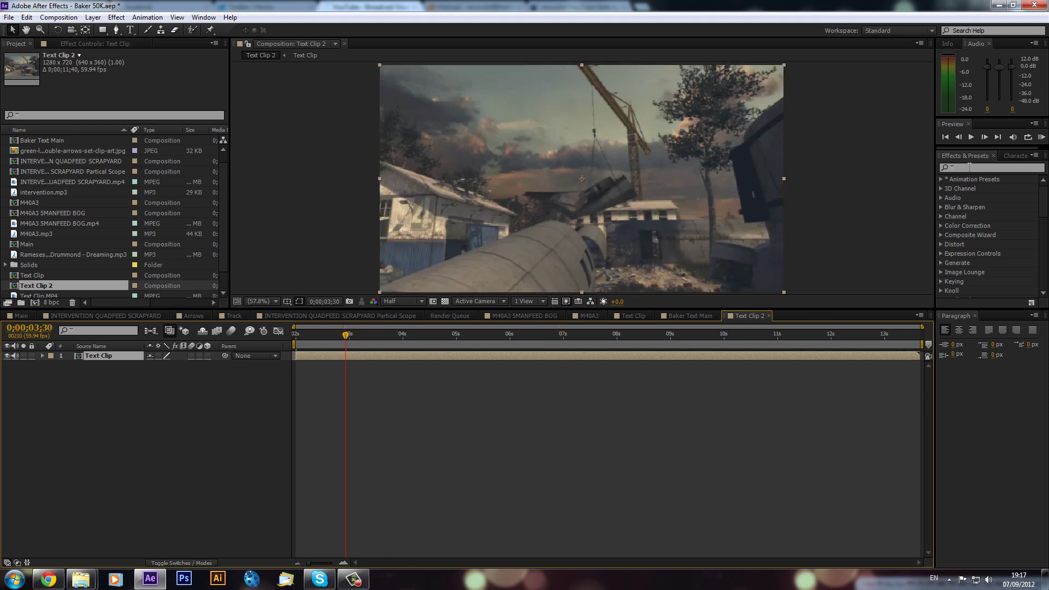
pyautogui.hotkey('ctrl', '5')
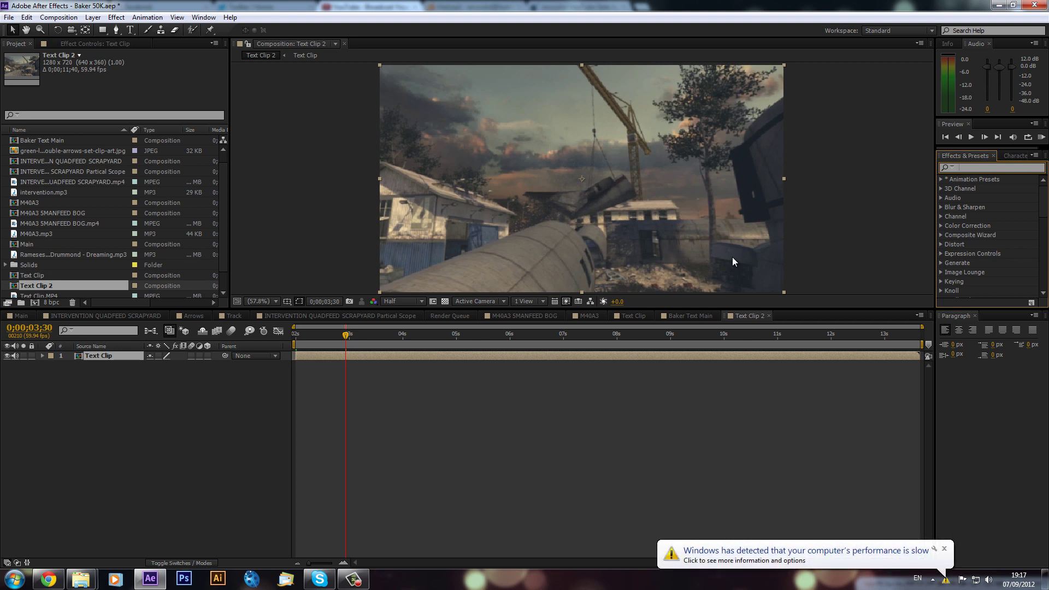
pyautogui.click(944, 549)
pyautogui.click(968, 169)
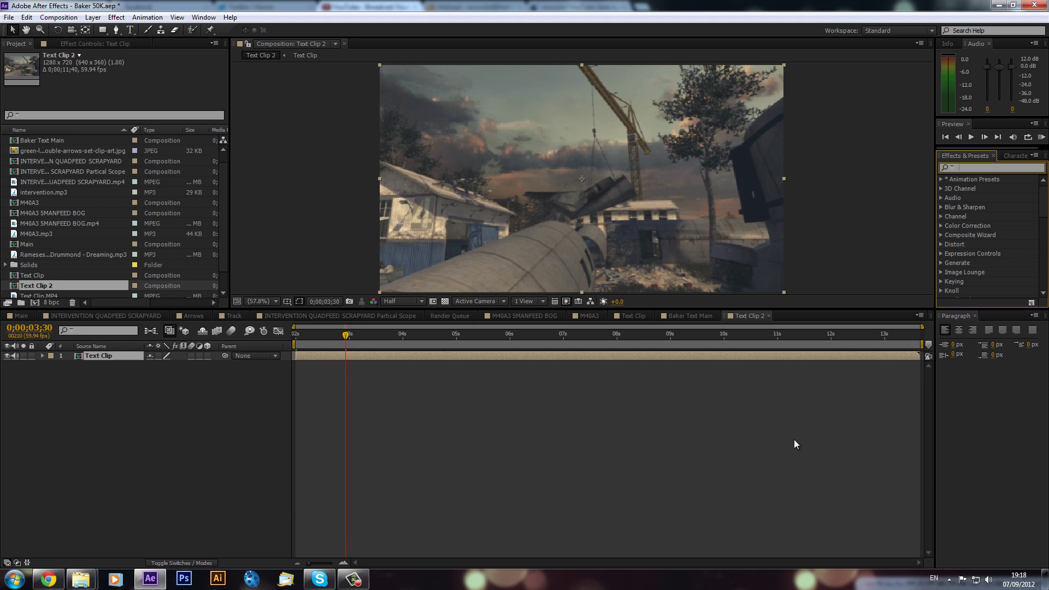
# Search '3d ca' and drop the 3D Camera Tracker onto the Text Clip footage
pyautogui.write('3d')
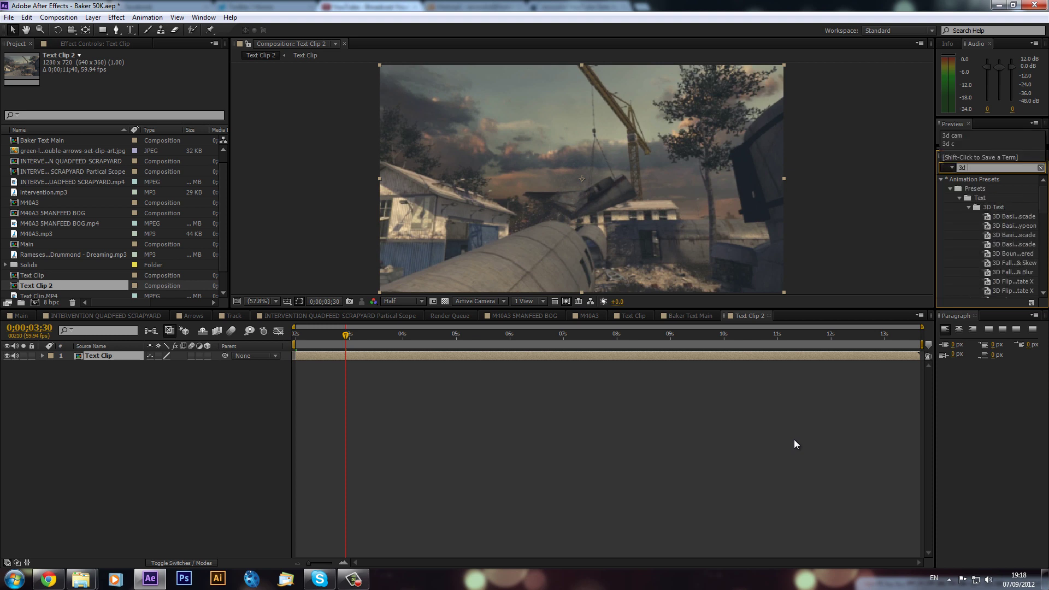
pyautogui.write(' cam')
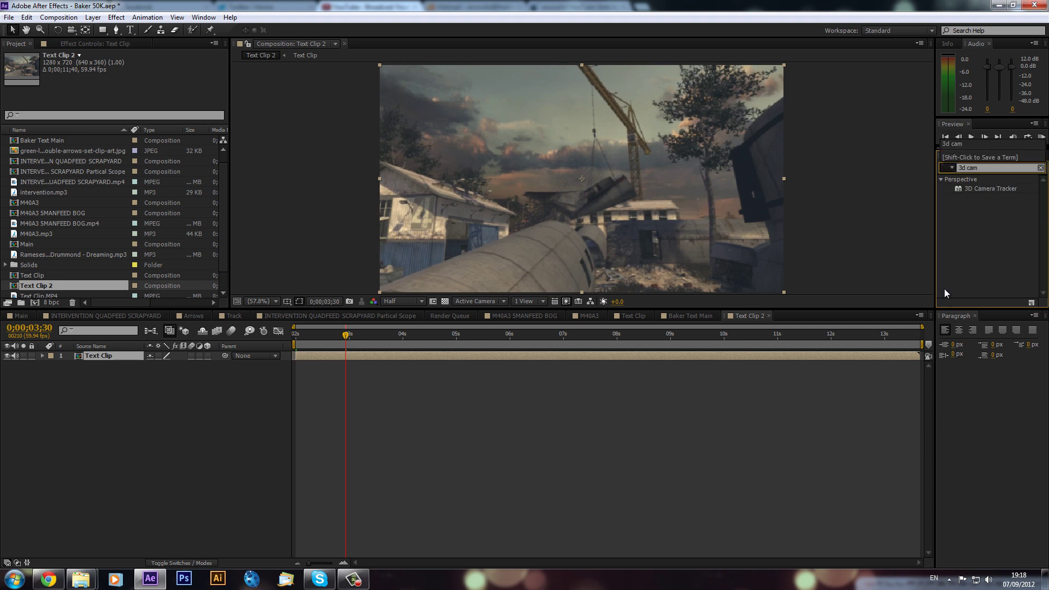
pyautogui.click(989, 189)
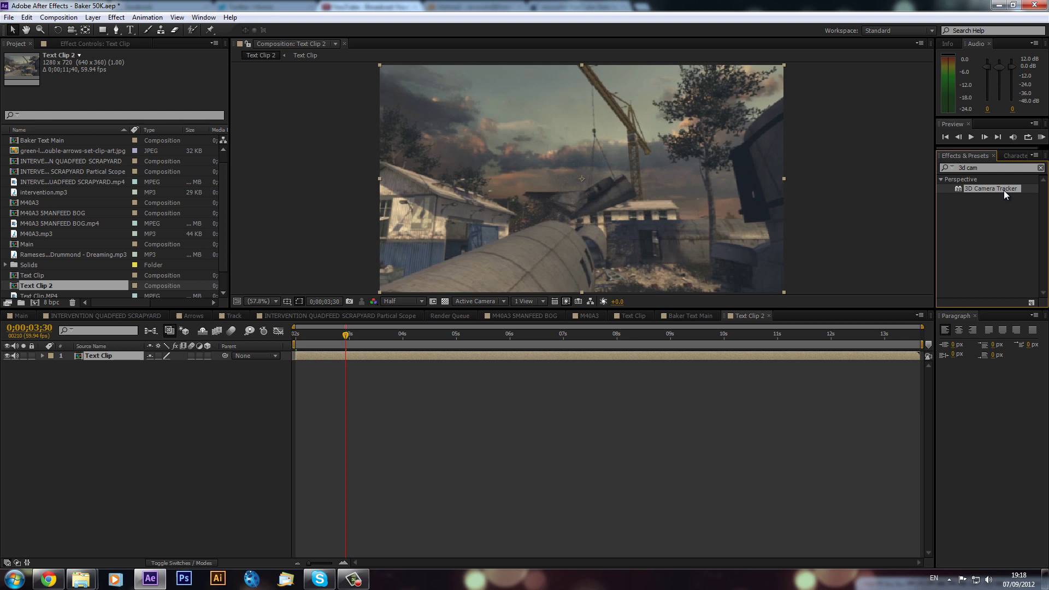
pyautogui.moveTo(1003, 190); pyautogui.dragTo(681, 193)
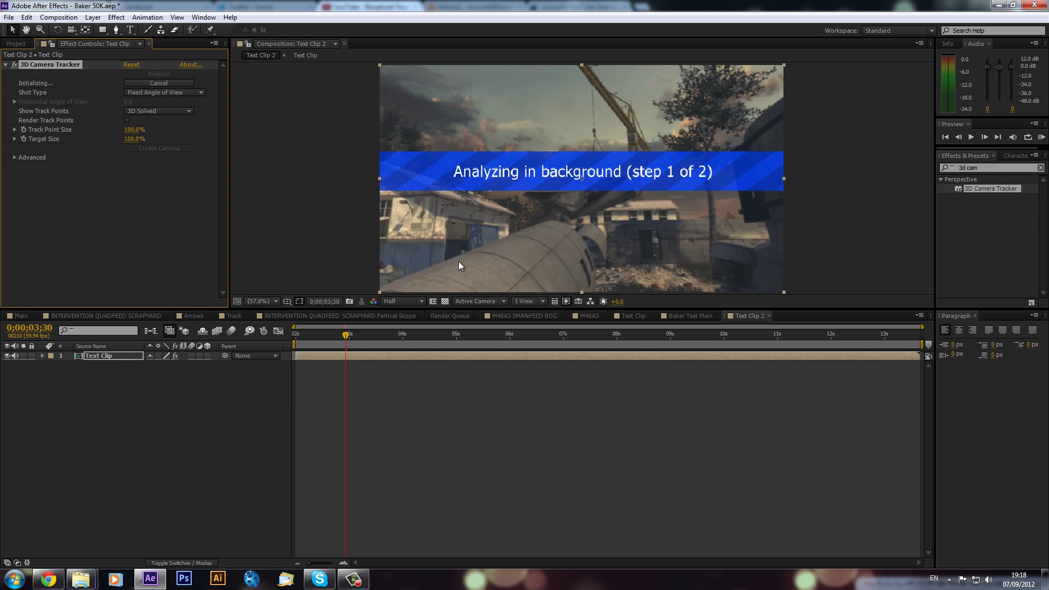
pyautogui.click(326, 315)
pyautogui.click(452, 316)
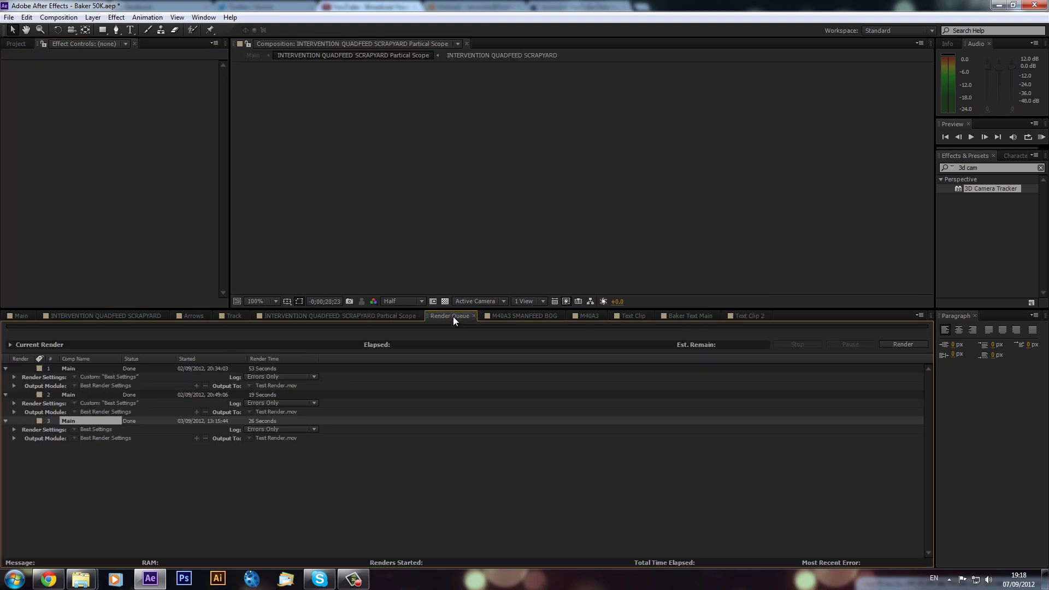
pyautogui.click(495, 315)
pyautogui.click(22, 316)
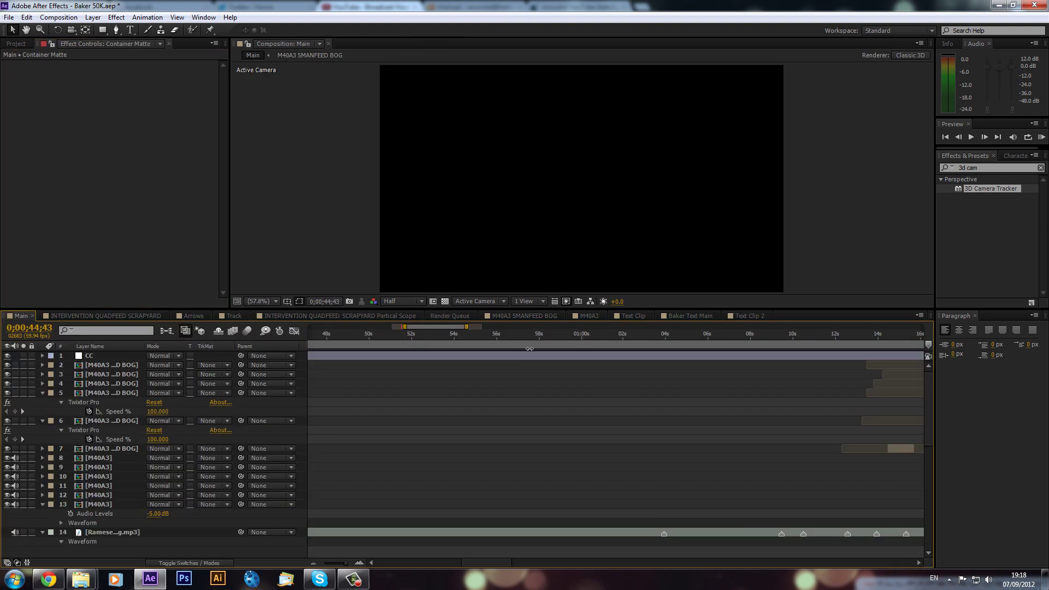
pyautogui.moveTo(479, 555); pyautogui.dragTo(507, 560)
pyautogui.click(574, 333)
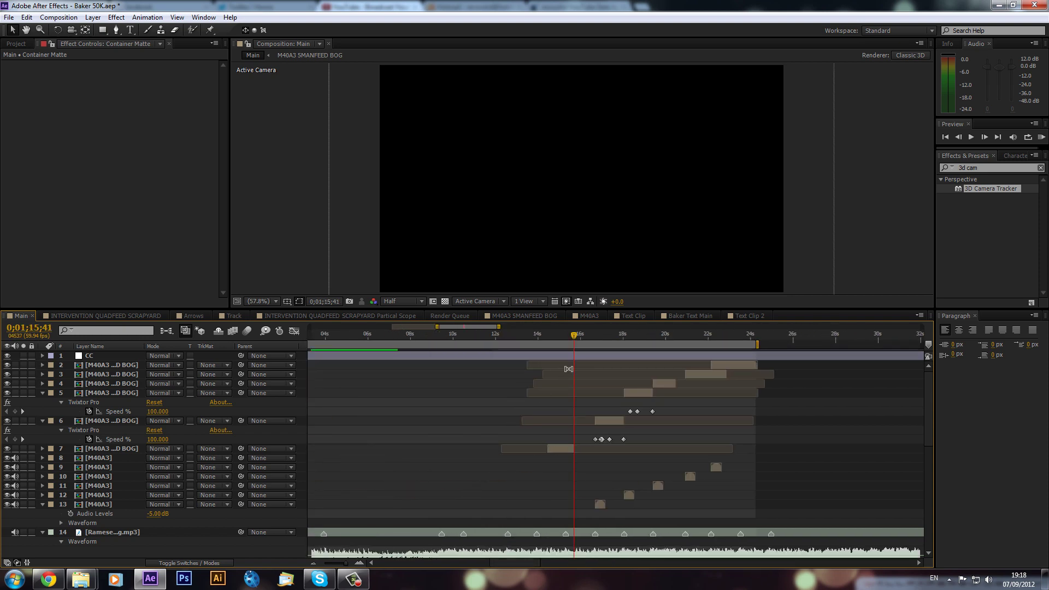
pyautogui.click(744, 316)
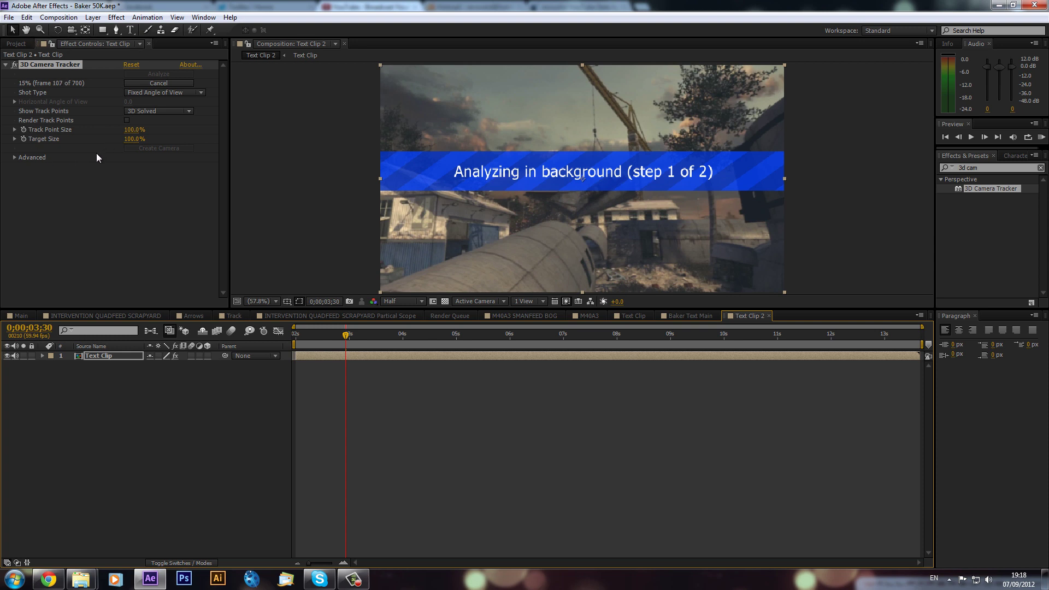
pyautogui.click(20, 316)
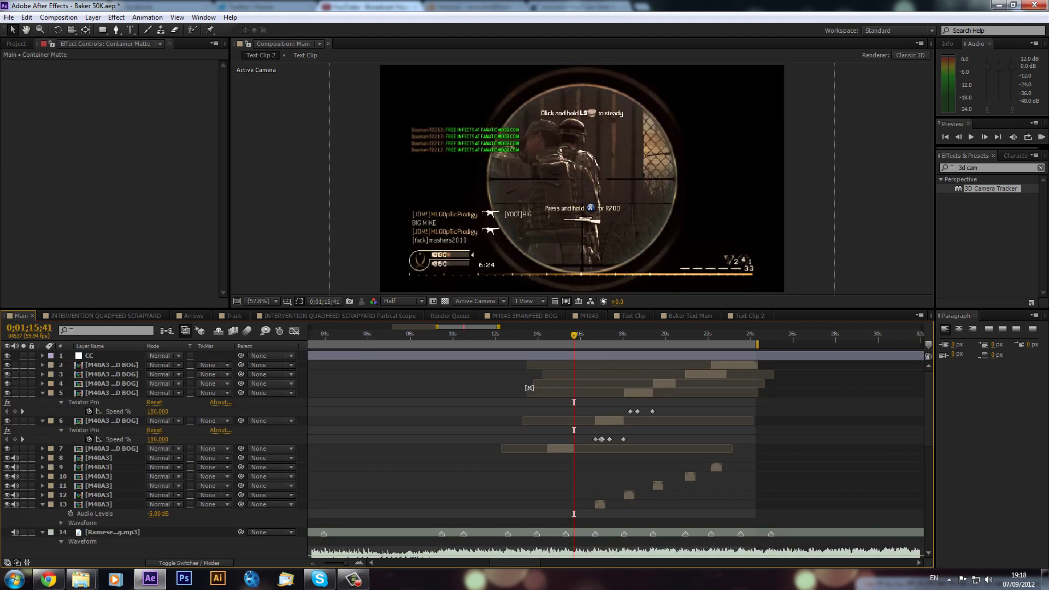
pyautogui.click(555, 336)
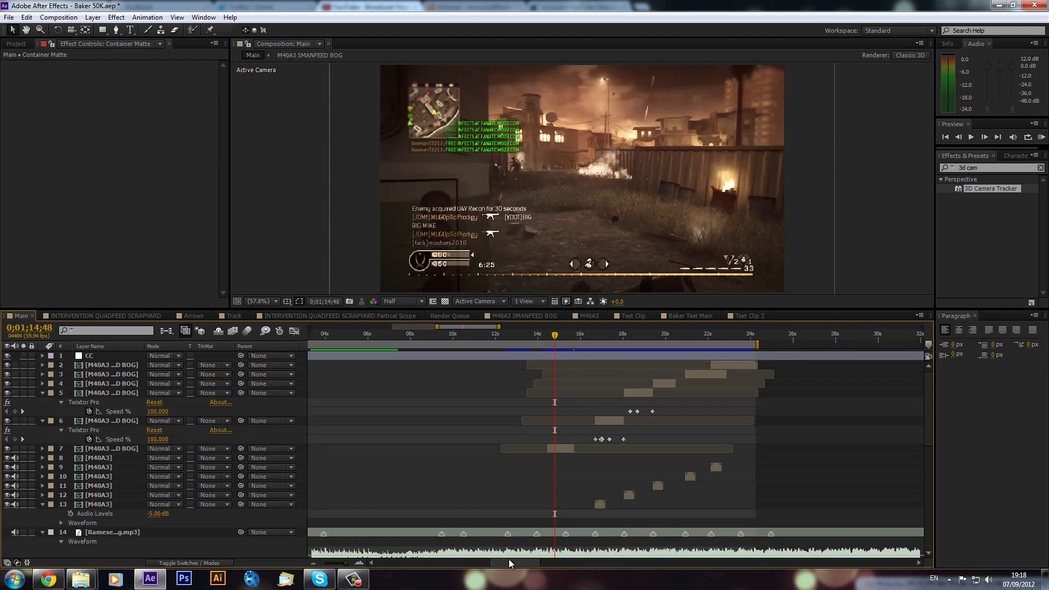
pyautogui.moveTo(507, 565); pyautogui.dragTo(495, 565)
pyautogui.scroll(-5, 467, 440)
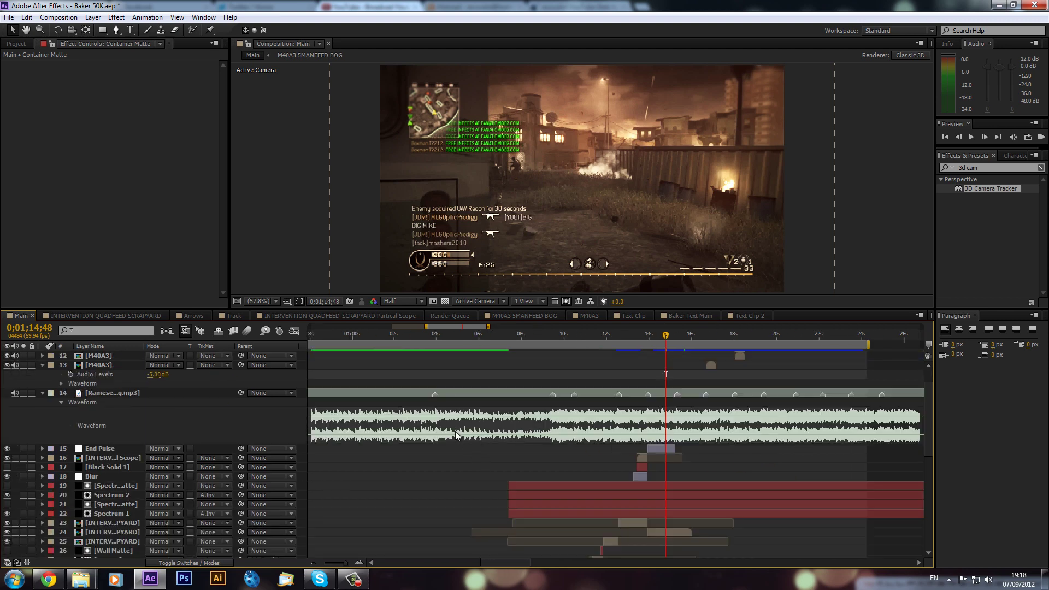
pyautogui.scroll(-2, 526, 356)
pyautogui.click(564, 335)
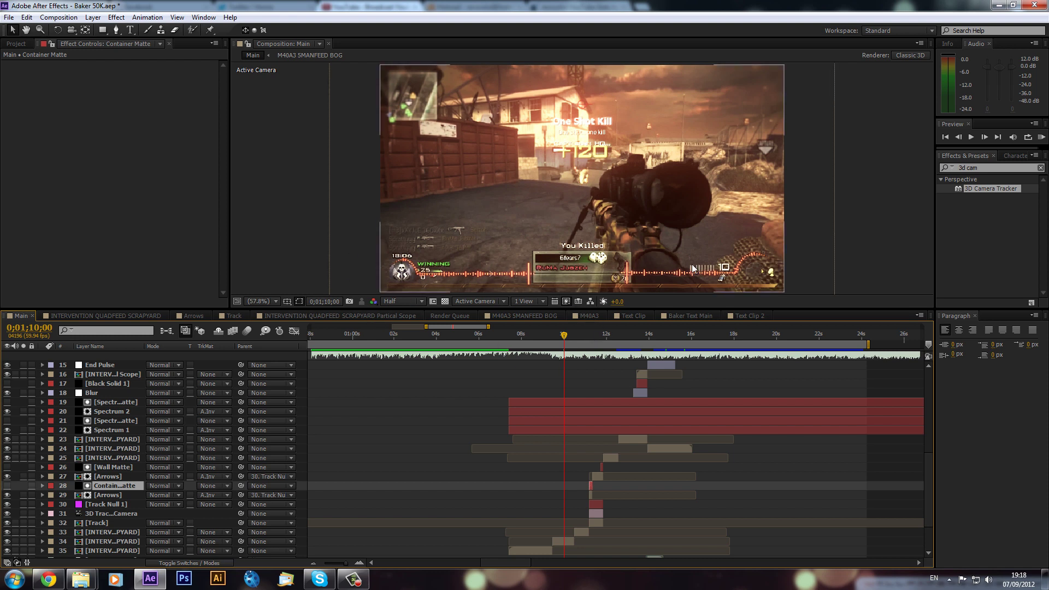
pyautogui.moveTo(581, 335); pyautogui.dragTo(591, 338)
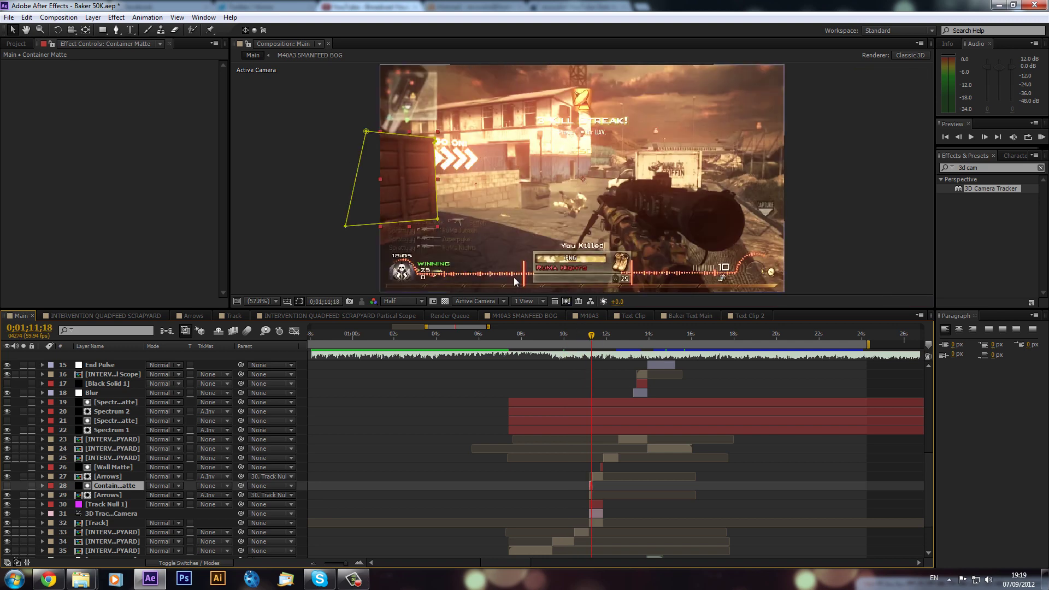
pyautogui.moveTo(605, 340); pyautogui.dragTo(638, 369)
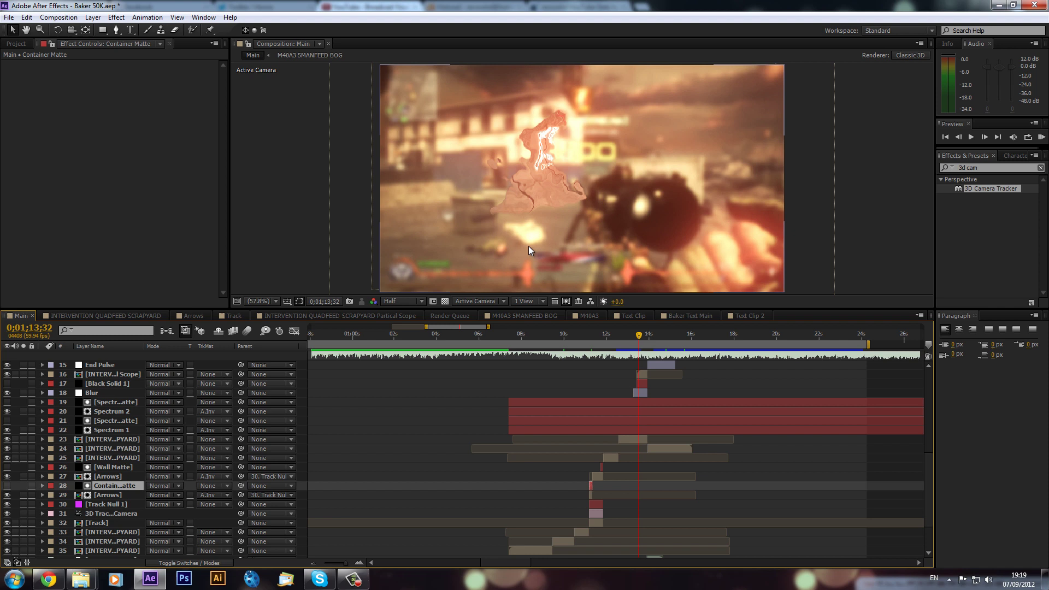
pyautogui.moveTo(639, 337); pyautogui.dragTo(648, 334)
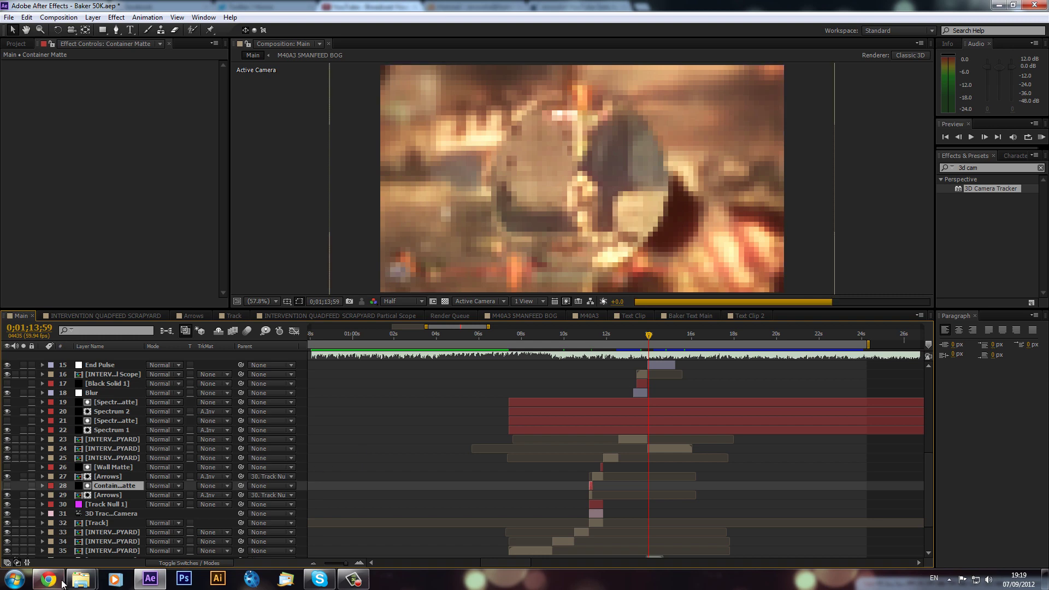
# Play the 7-second Test Render video from the Baker 50K folder, then close Windows Media Player
pyautogui.moveTo(81, 578)
pyautogui.click(163, 514)
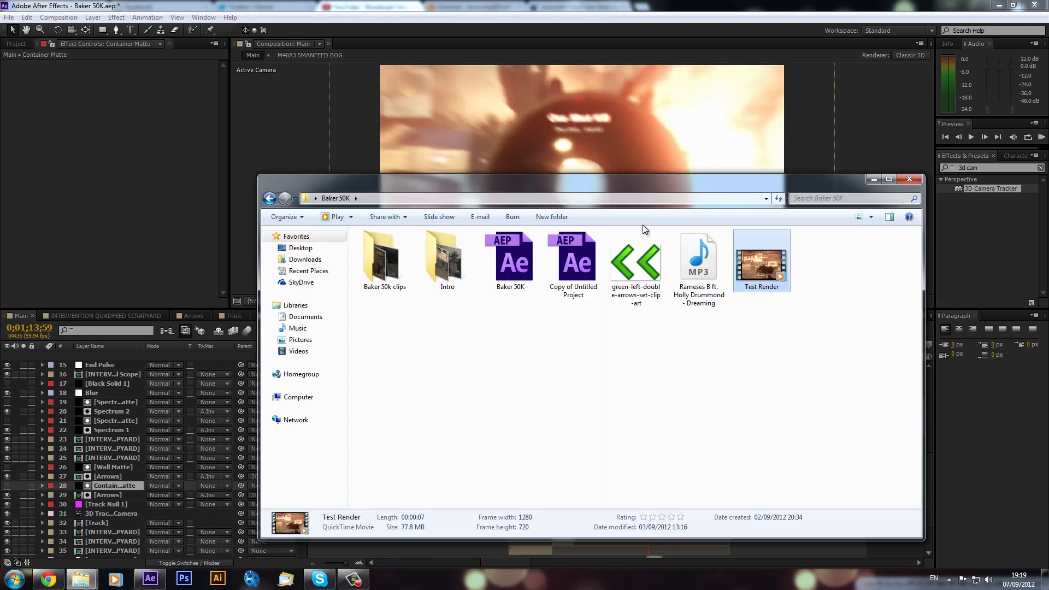
pyautogui.doubleClick(772, 264)
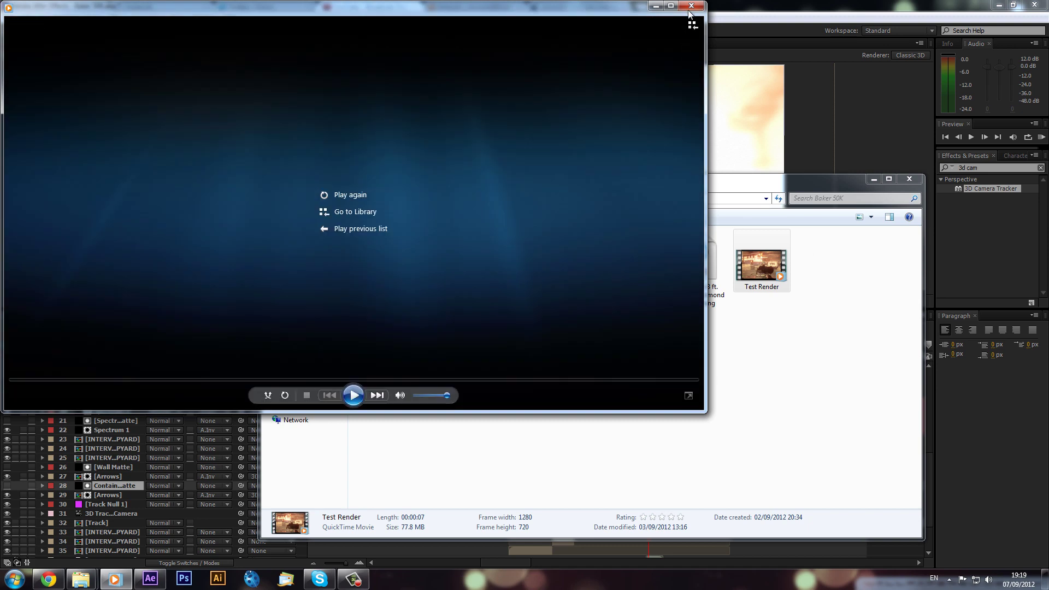
pyautogui.click(692, 7)
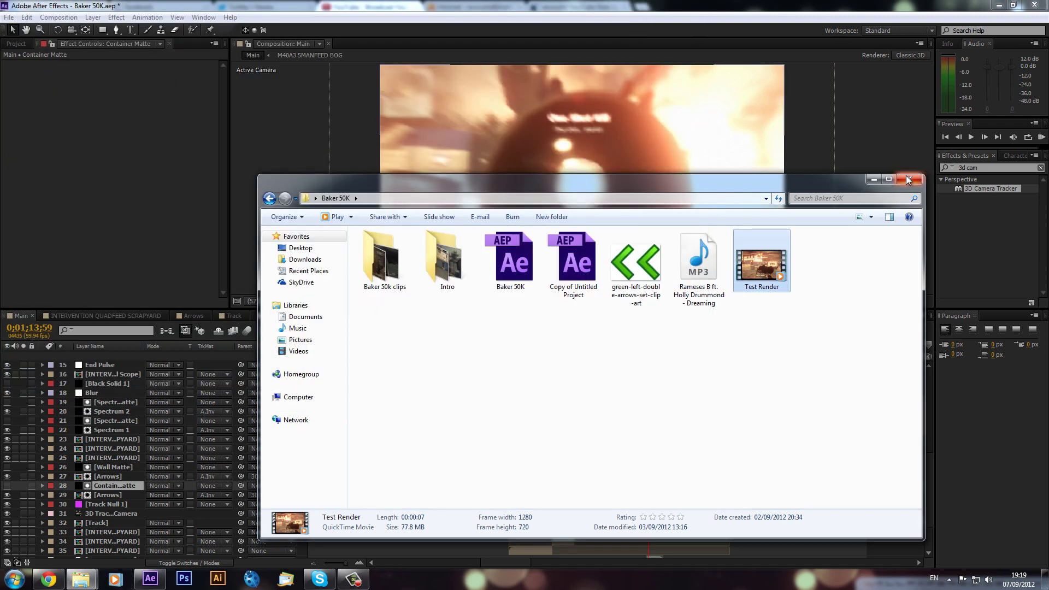
# Close the Baker 50K folder window and review the Main composition around 1:11
pyautogui.click(908, 179)
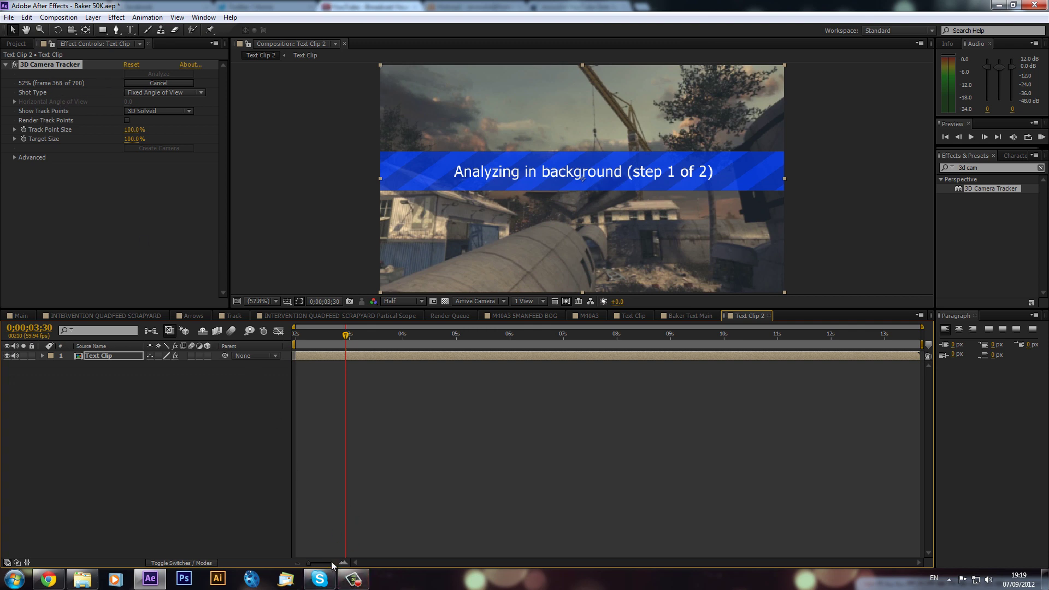
pyautogui.click(17, 317)
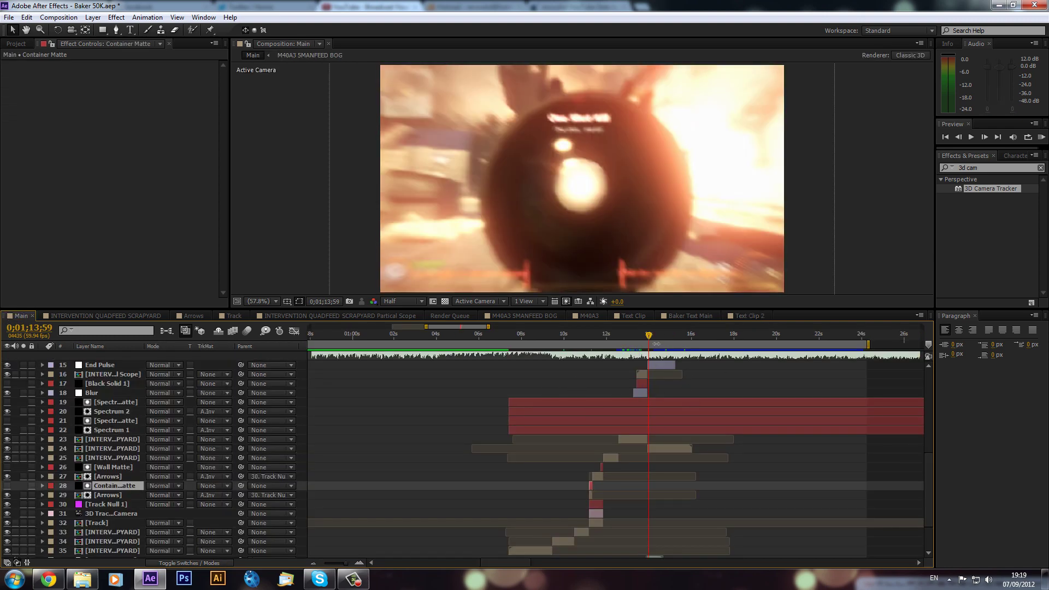
pyautogui.moveTo(627, 338)
pyautogui.mouseDown()
pyautogui.moveTo(600, 338)
pyautogui.moveTo(628, 348)
pyautogui.mouseUp()
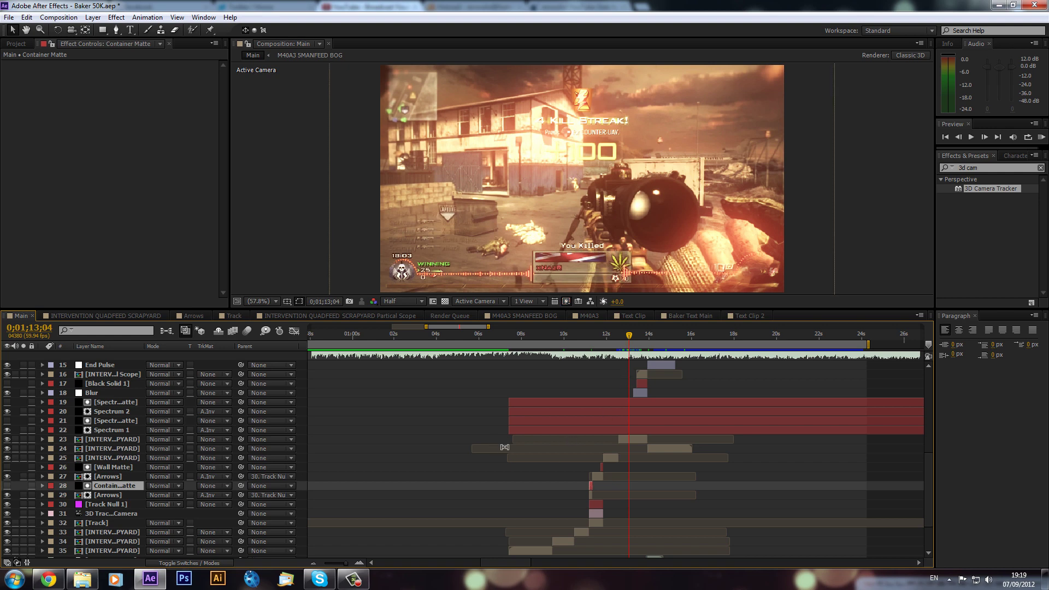
pyautogui.scroll(3, 552, 432)
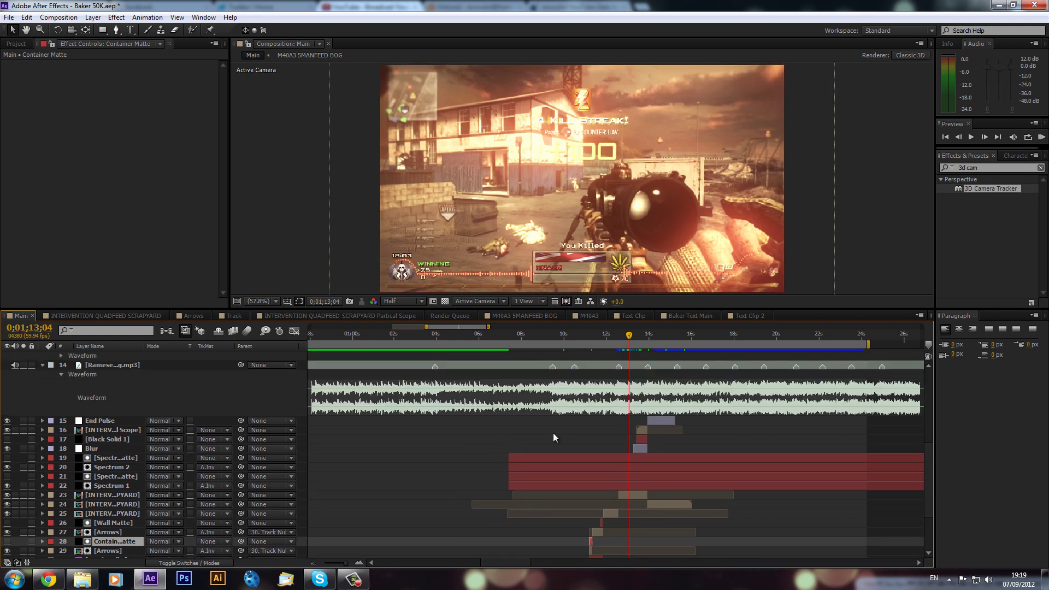
pyautogui.scroll(-6, 552, 433)
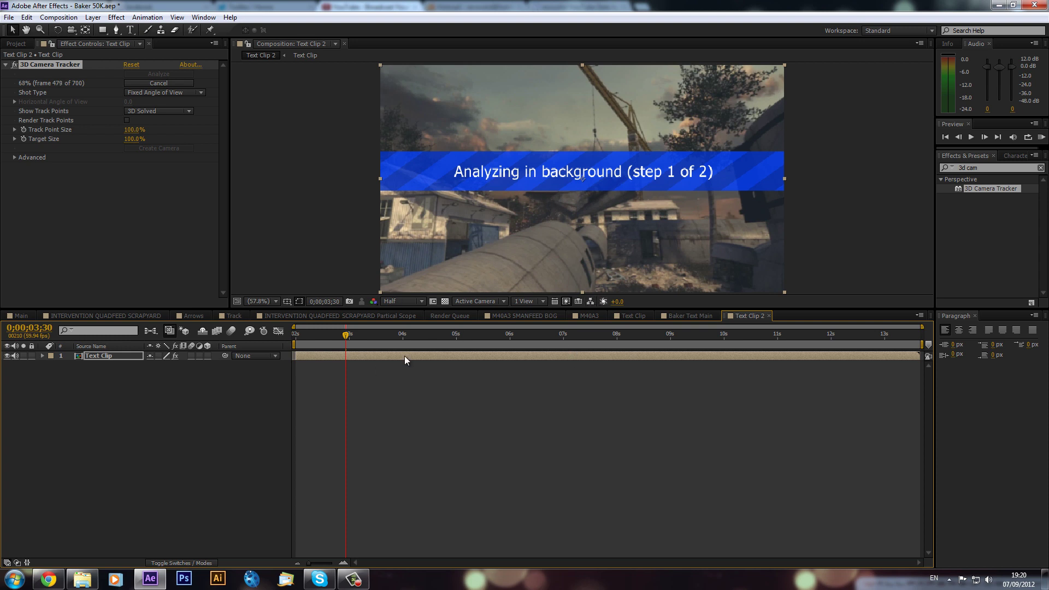
# Scrub the solved Text Clip 2 footage to review its track points, settling at 0;00;04;40
pyautogui.click(353, 580)
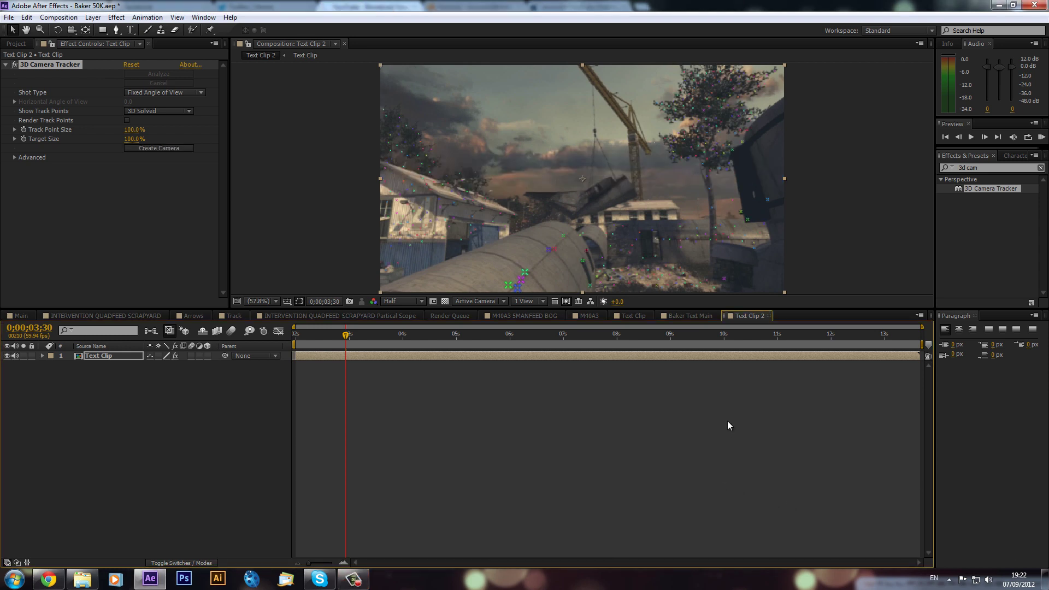
pyautogui.moveTo(401, 334); pyautogui.dragTo(492, 350)
pyautogui.moveTo(407, 359); pyautogui.dragTo(356, 354)
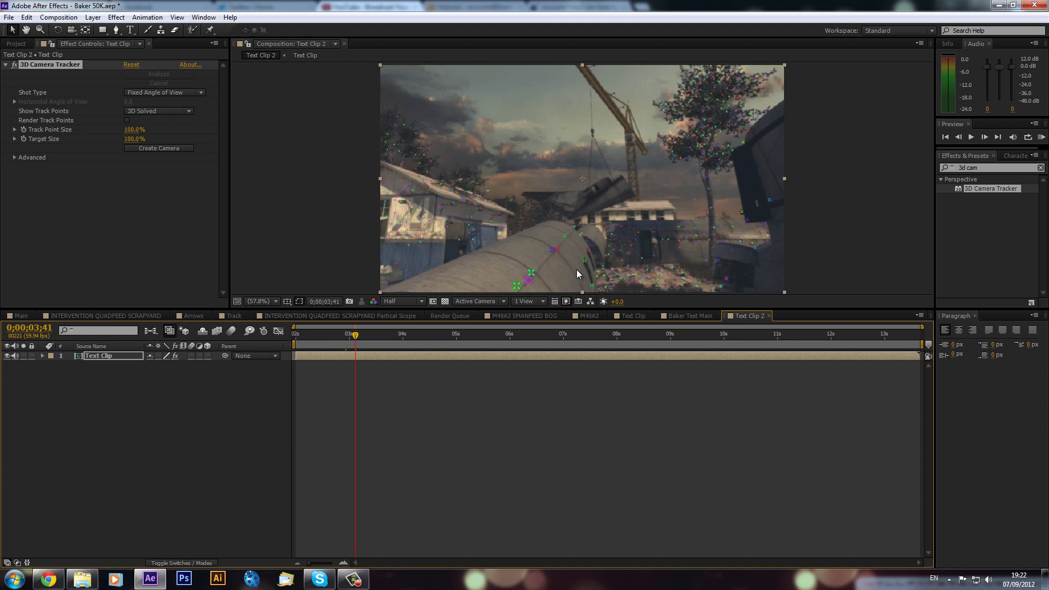
pyautogui.moveTo(414, 338); pyautogui.dragTo(483, 355)
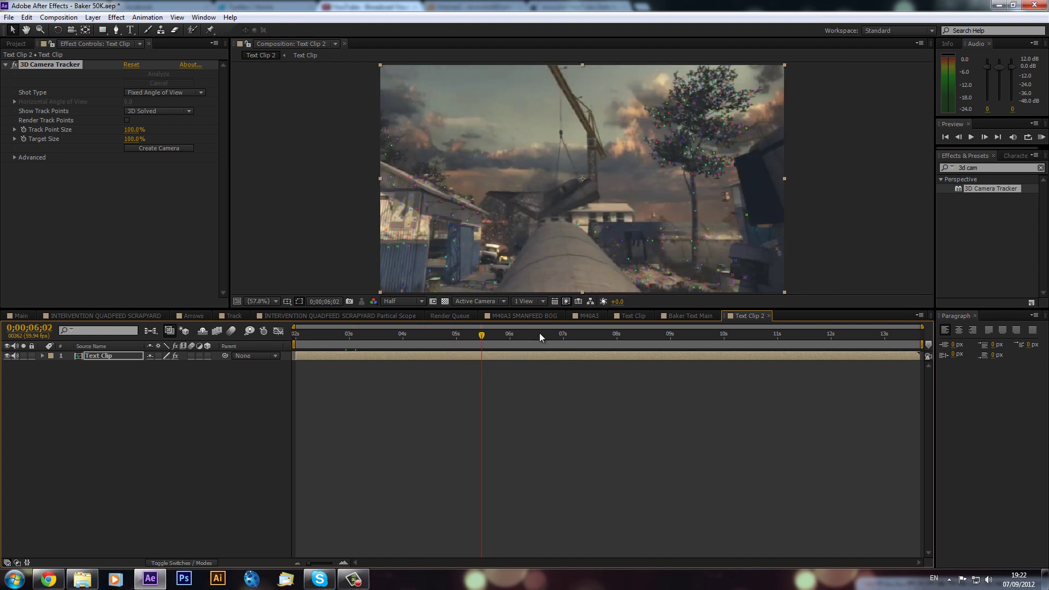
pyautogui.moveTo(539, 336); pyautogui.dragTo(576, 356)
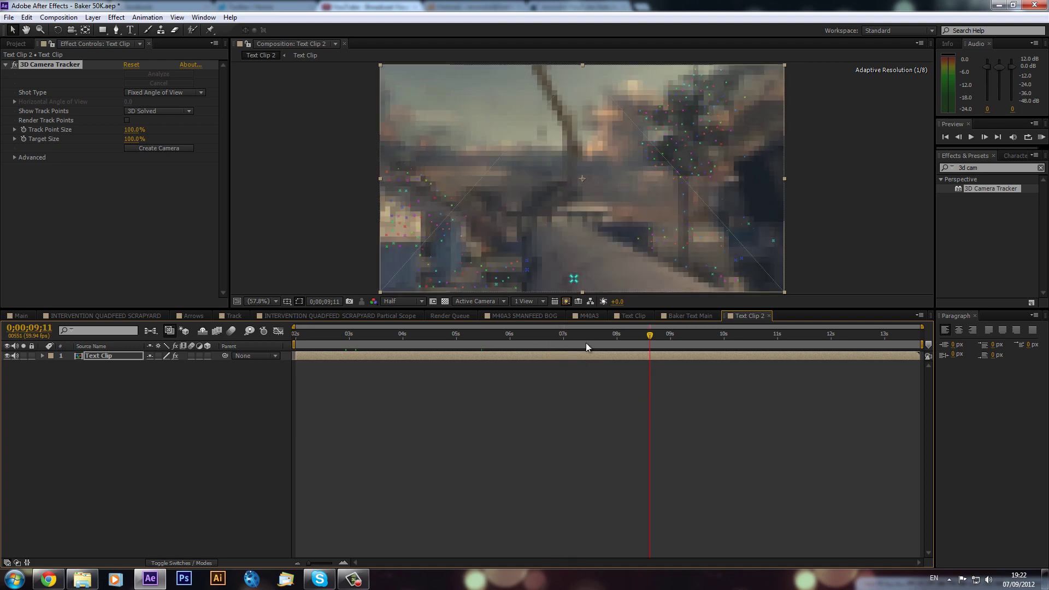
pyautogui.click(474, 334)
pyautogui.moveTo(402, 344)
pyautogui.mouseDown()
pyautogui.moveTo(417, 341)
pyautogui.moveTo(409, 341)
pyautogui.mouseUp()
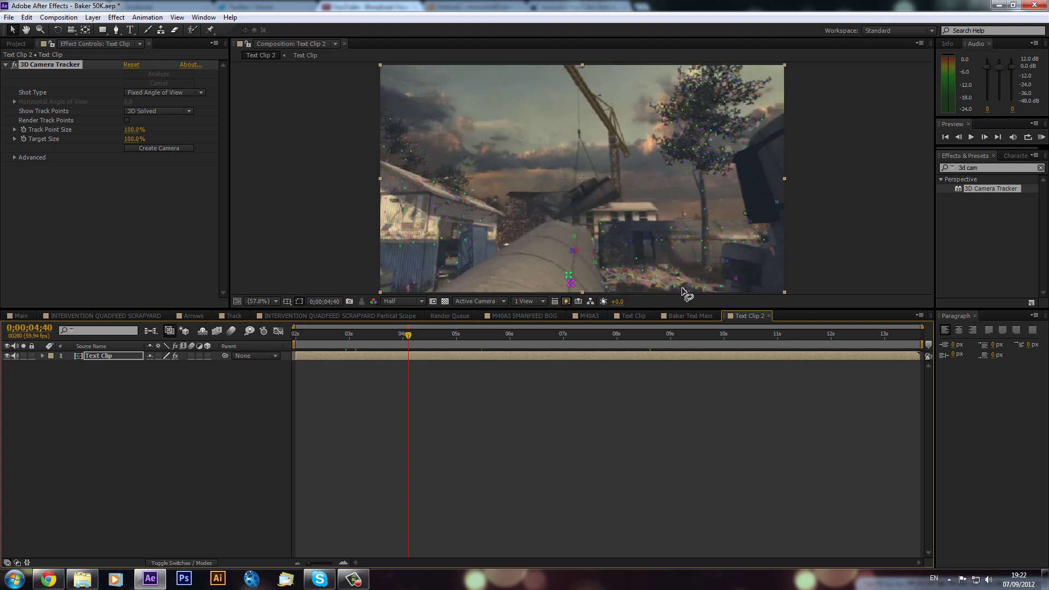
# Drag-select a cluster of ground track points to the right of the pipe
pyautogui.moveTo(697, 278); pyautogui.dragTo(642, 279)
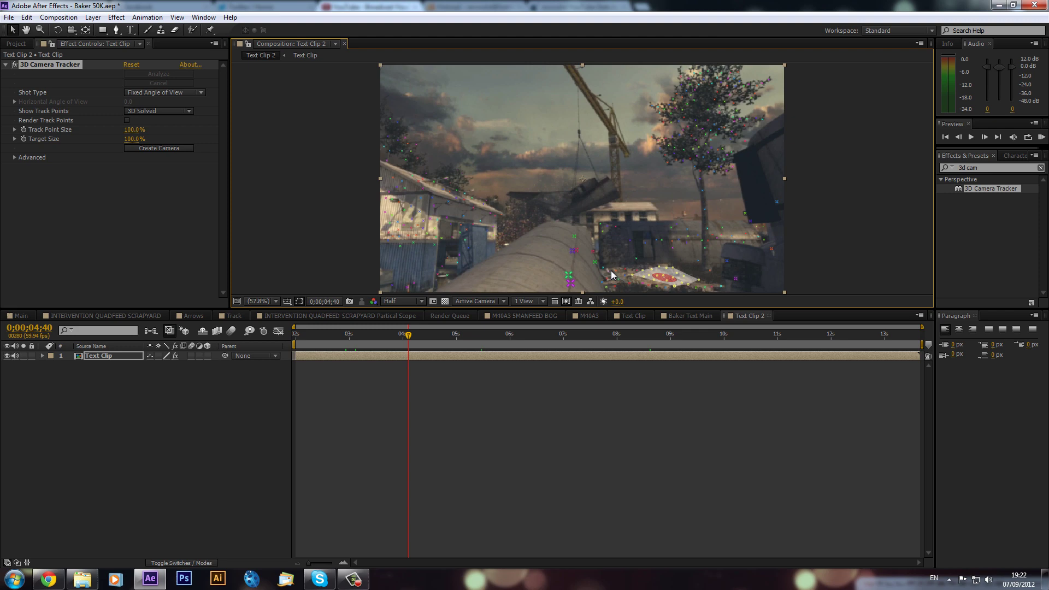
pyautogui.moveTo(607, 276)
pyautogui.mouseDown()
pyautogui.moveTo(611, 291)
pyautogui.moveTo(612, 276)
pyautogui.mouseUp()
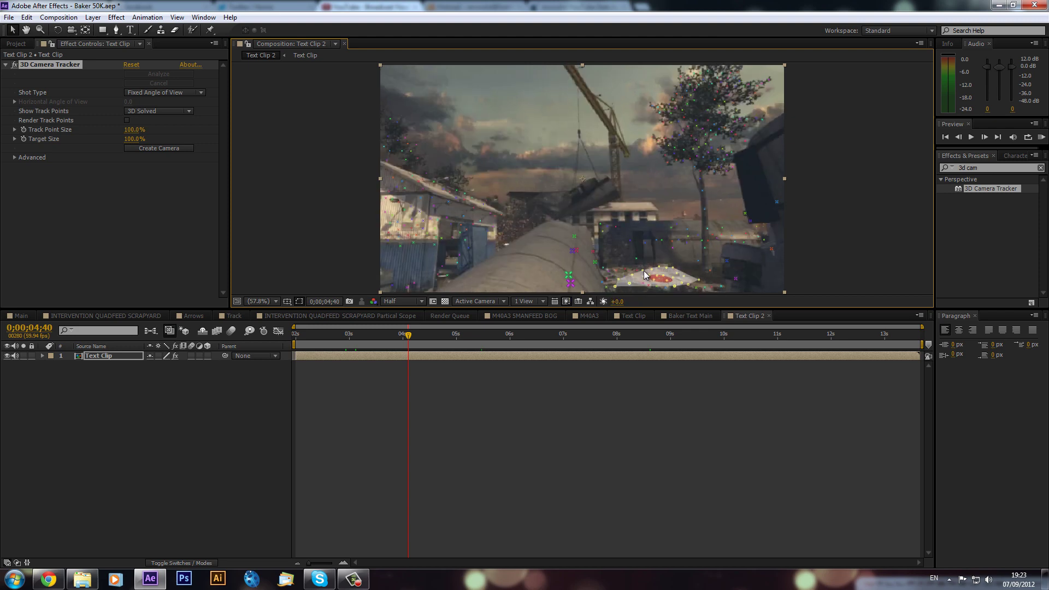
pyautogui.click(609, 267)
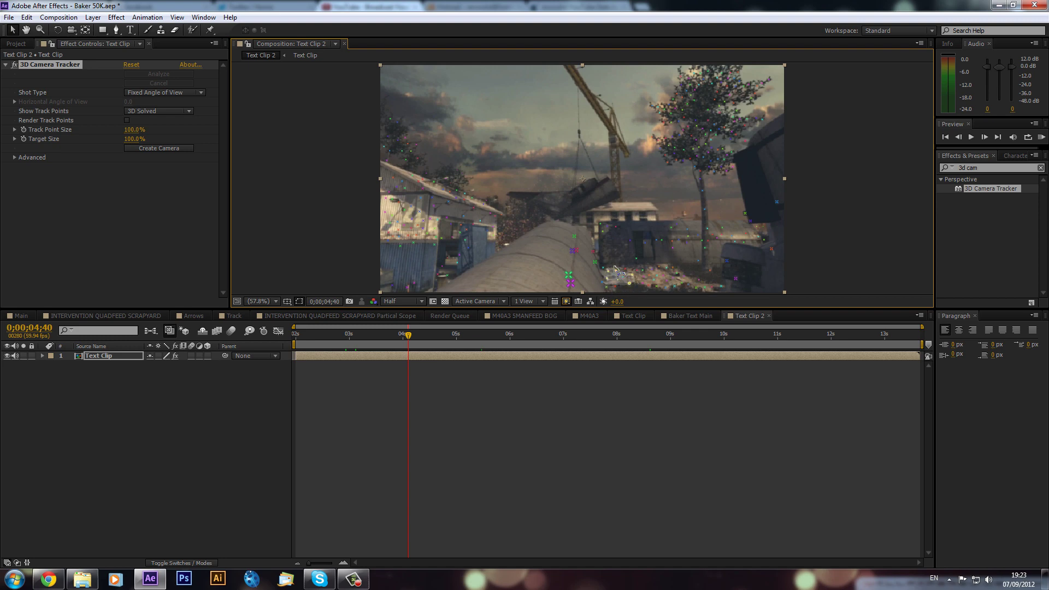
pyautogui.click(641, 268)
pyautogui.moveTo(673, 290); pyautogui.dragTo(649, 283)
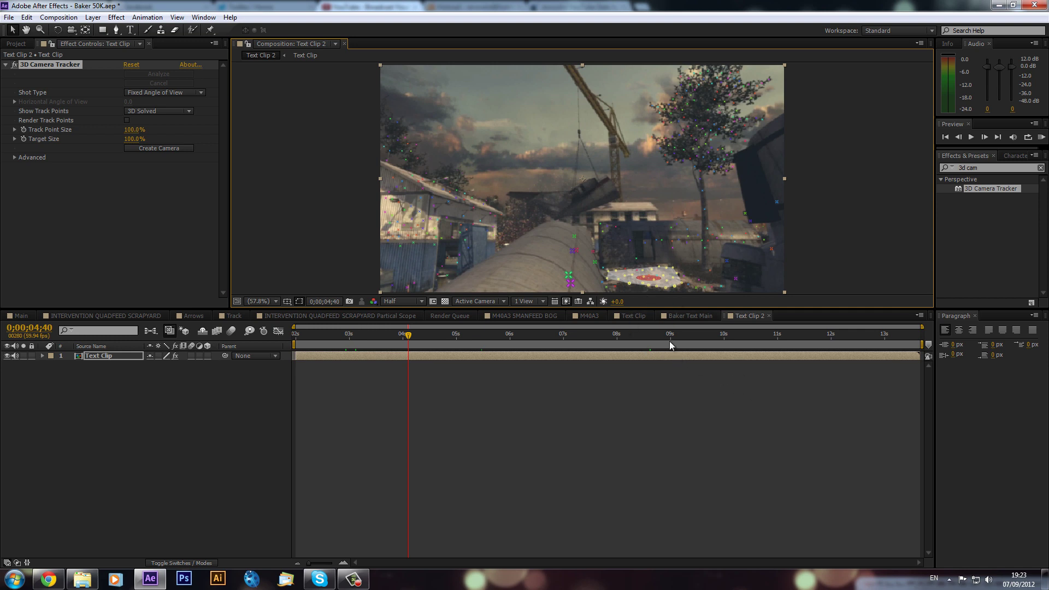
# Create a Text layer and tracker camera from the selected ground track points
pyautogui.rightClick(656, 277)
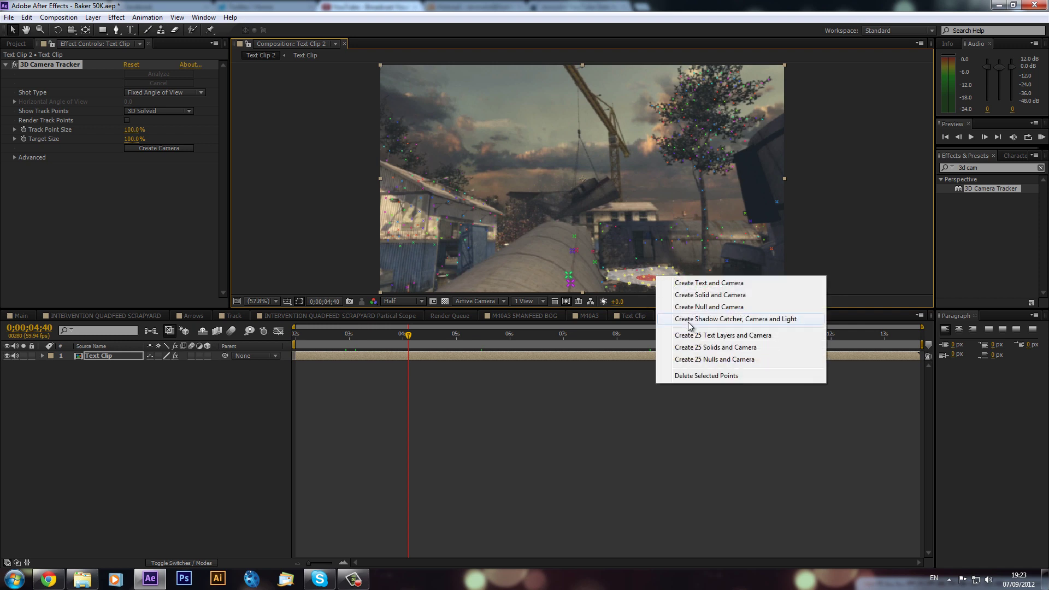
pyautogui.click(692, 283)
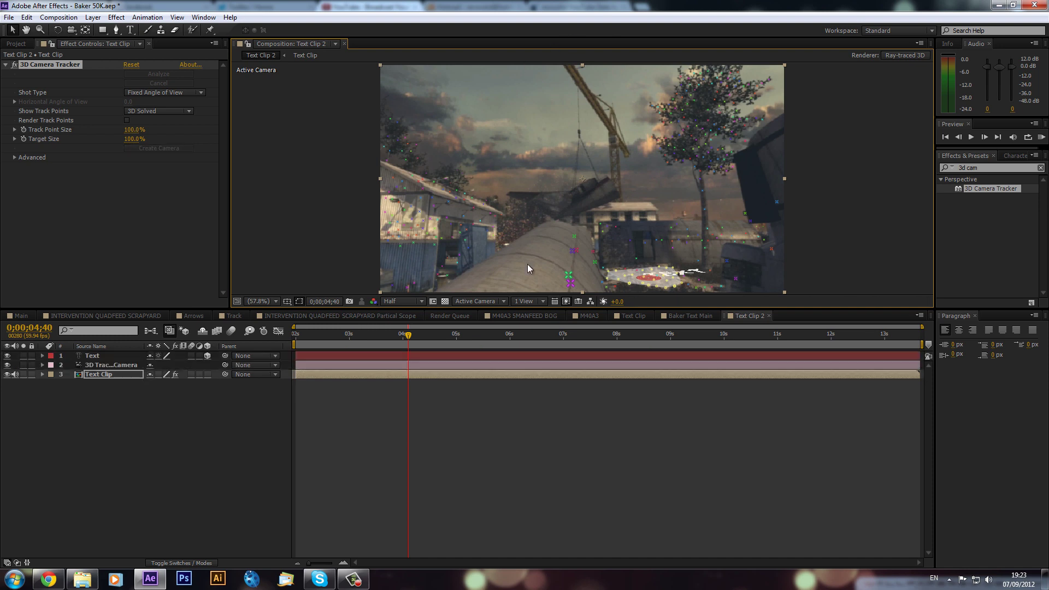
# Tilt the Text layer back with X Rotation and move it higher and left in the scene
pyautogui.moveTo(449, 333); pyautogui.dragTo(493, 338)
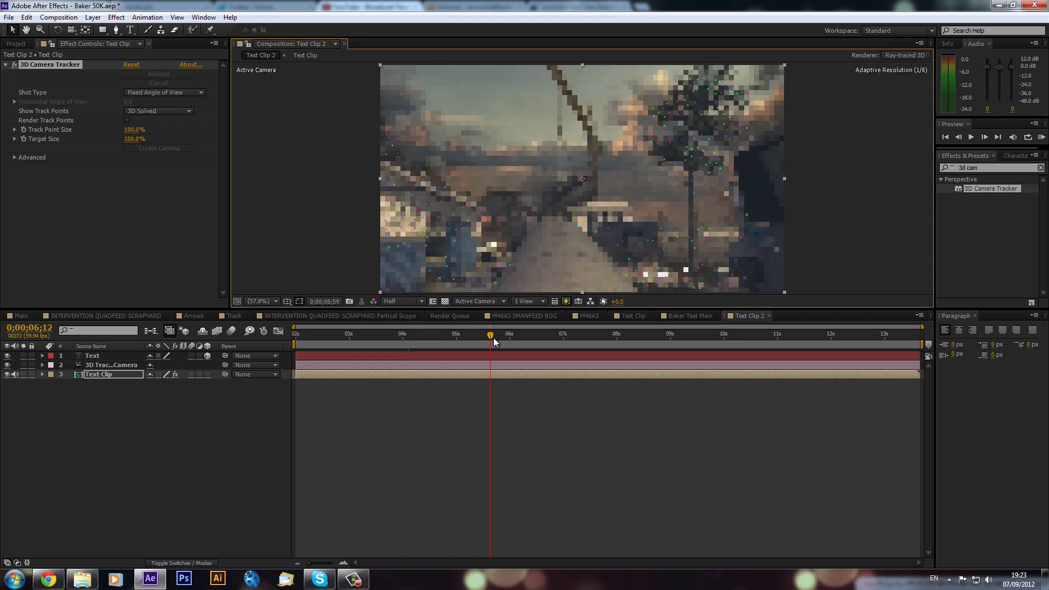
pyautogui.click(394, 339)
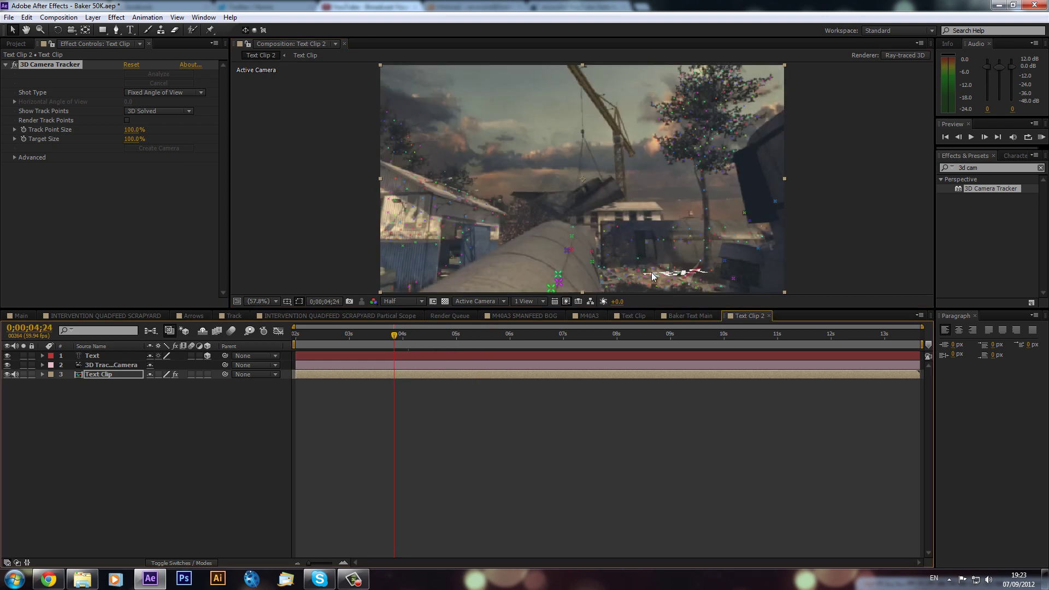
pyautogui.click(105, 354)
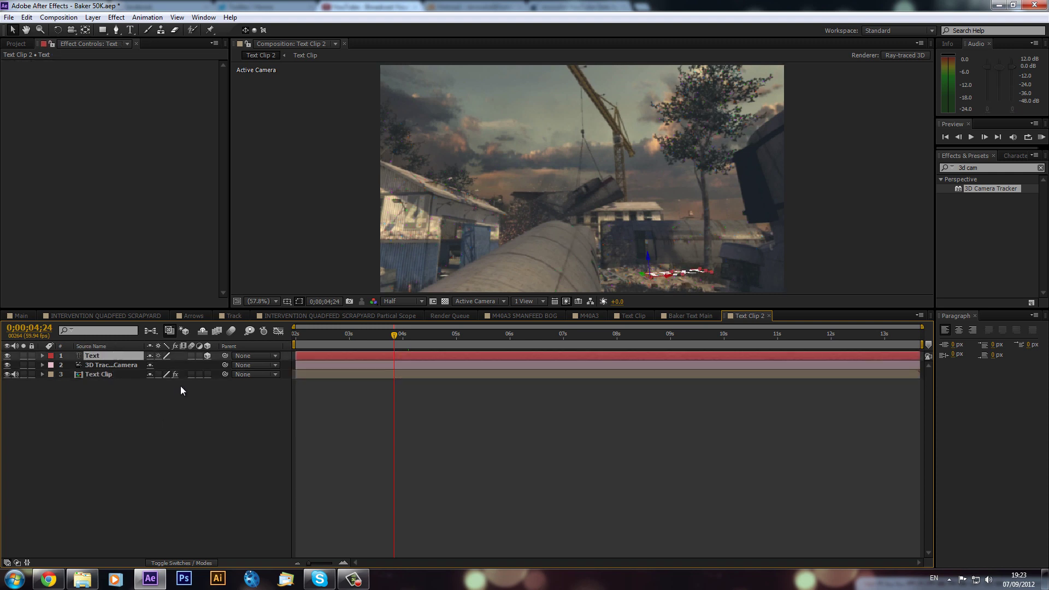
pyautogui.press('r')
pyautogui.moveTo(160, 379); pyautogui.dragTo(217, 382)
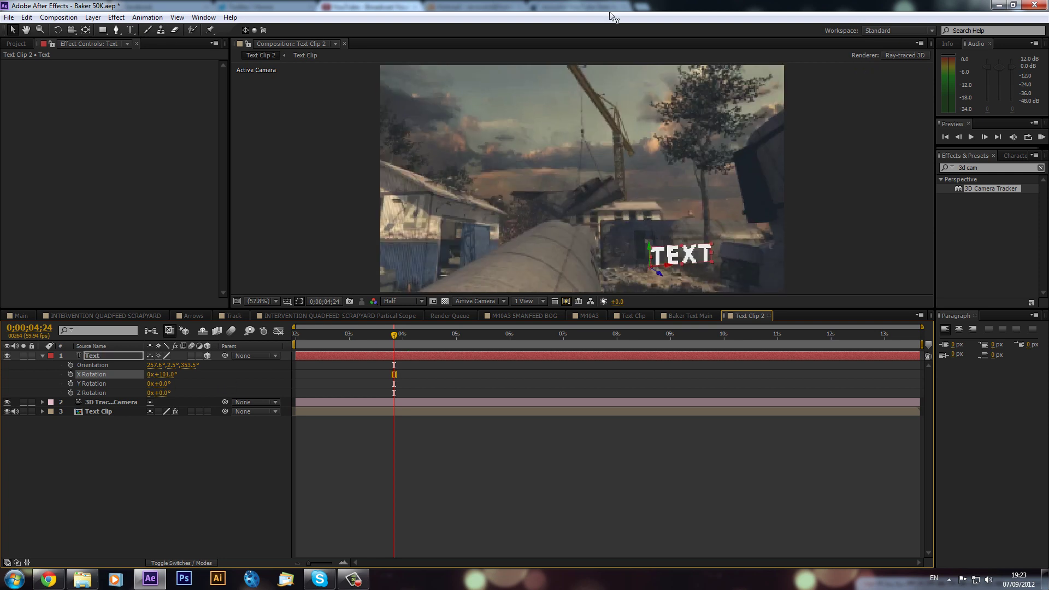
pyautogui.click(653, 235)
pyautogui.moveTo(653, 235); pyautogui.dragTo(661, 185)
pyautogui.moveTo(641, 229); pyautogui.dragTo(542, 248)
pyautogui.moveTo(739, 339); pyautogui.dragTo(838, 334)
# Scale the Text layer to 1122 and adjust its Y Rotation, checking up to 0;00;10;04
pyautogui.click(619, 231)
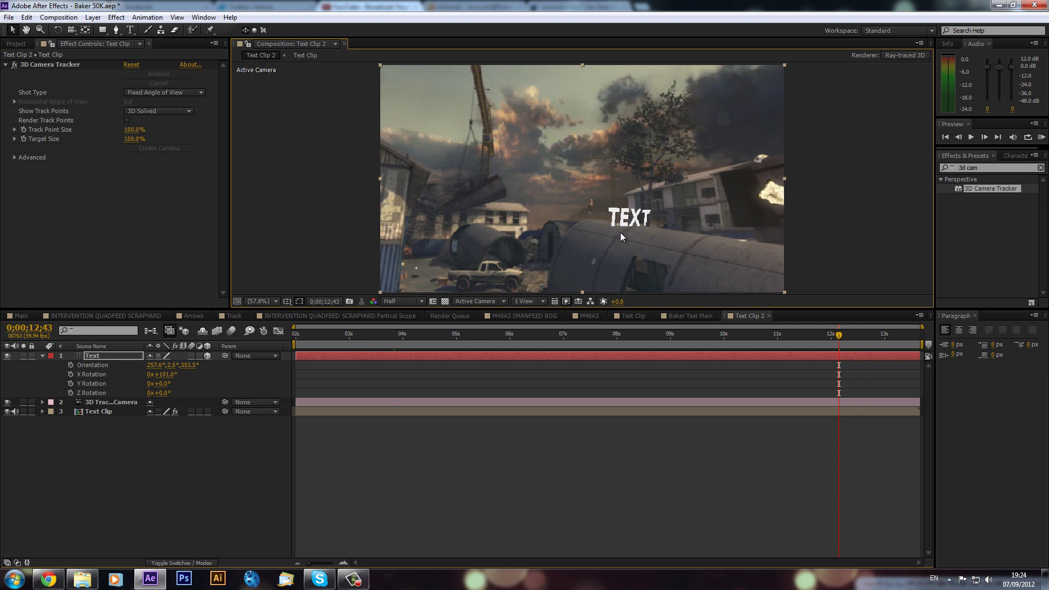
pyautogui.click(93, 357)
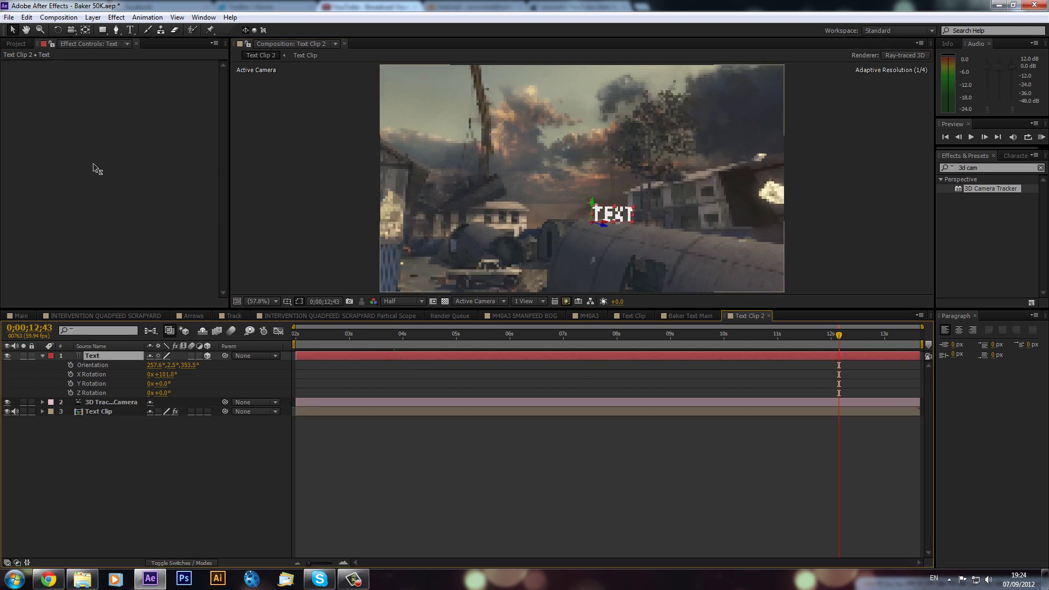
pyautogui.click(590, 222)
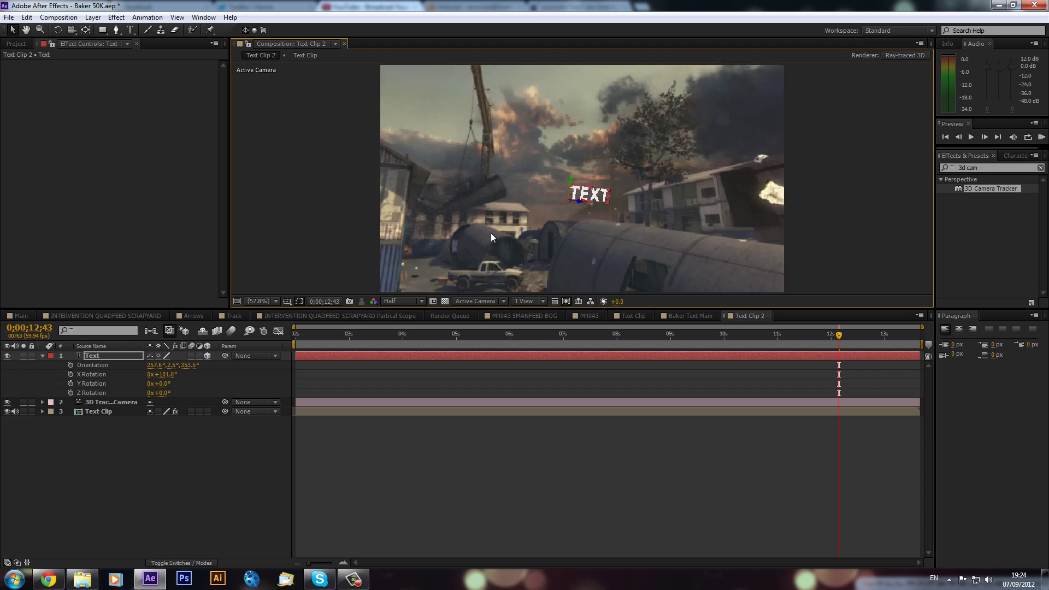
pyautogui.press('s')
pyautogui.moveTo(161, 365); pyautogui.dragTo(406, 390)
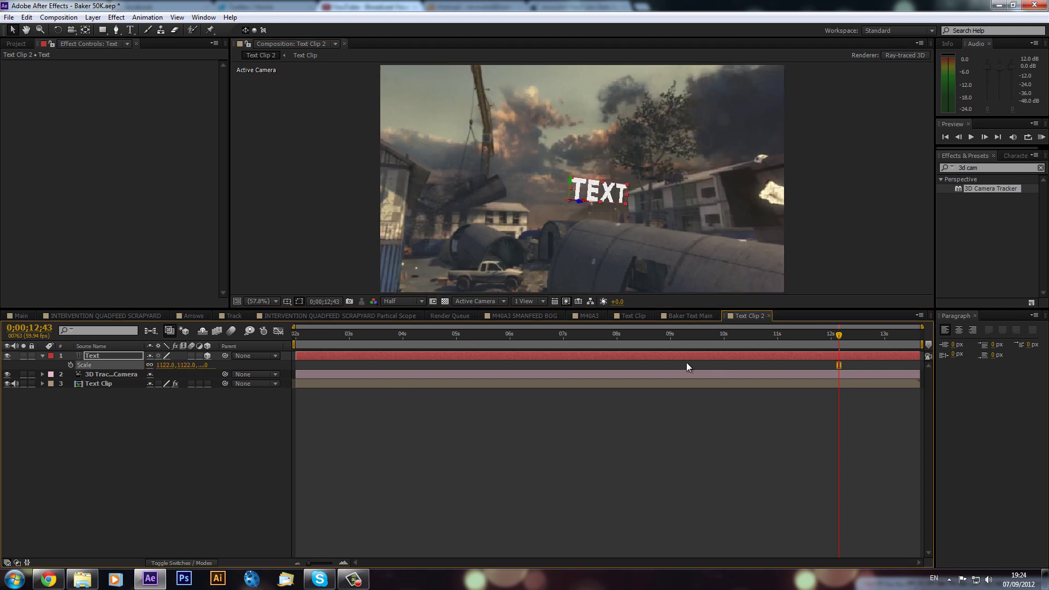
pyautogui.click(583, 335)
pyautogui.click(411, 363)
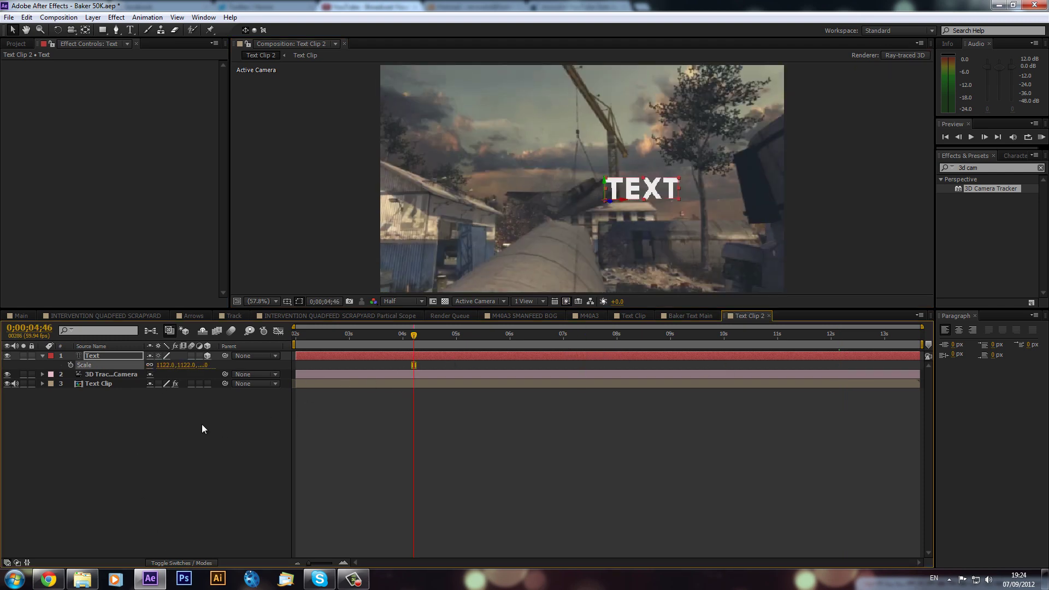
pyautogui.press('r')
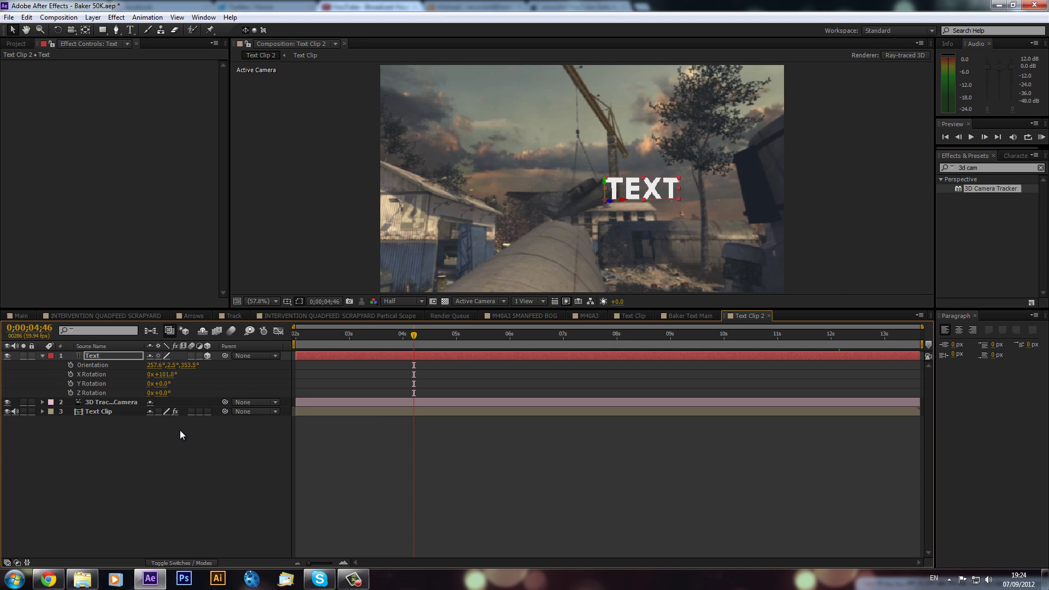
pyautogui.moveTo(162, 383); pyautogui.dragTo(196, 378)
pyautogui.hotkey('ctrl', 'z')
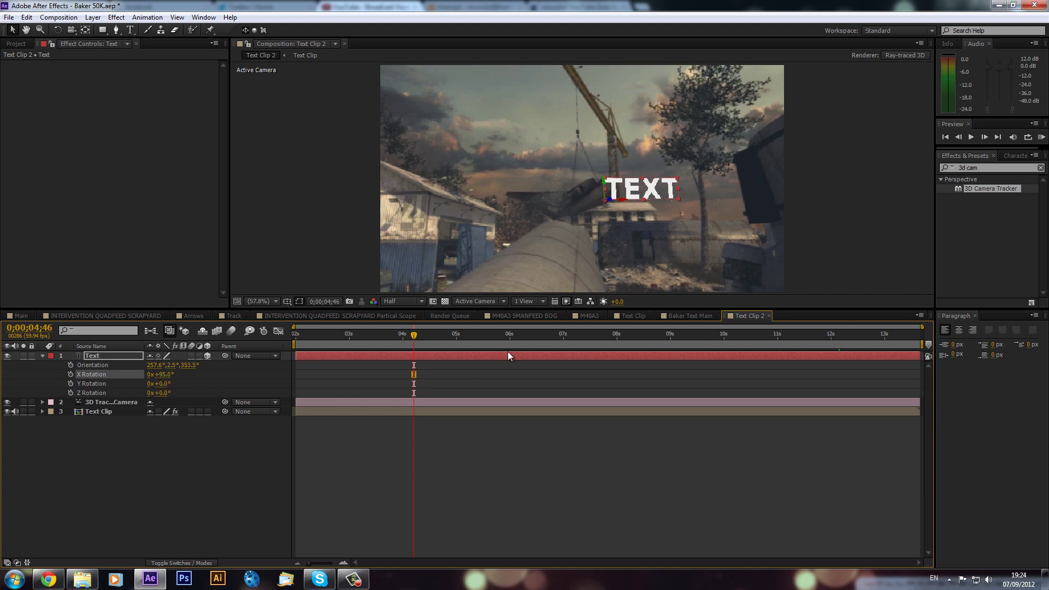
pyautogui.moveTo(528, 342); pyautogui.dragTo(697, 349)
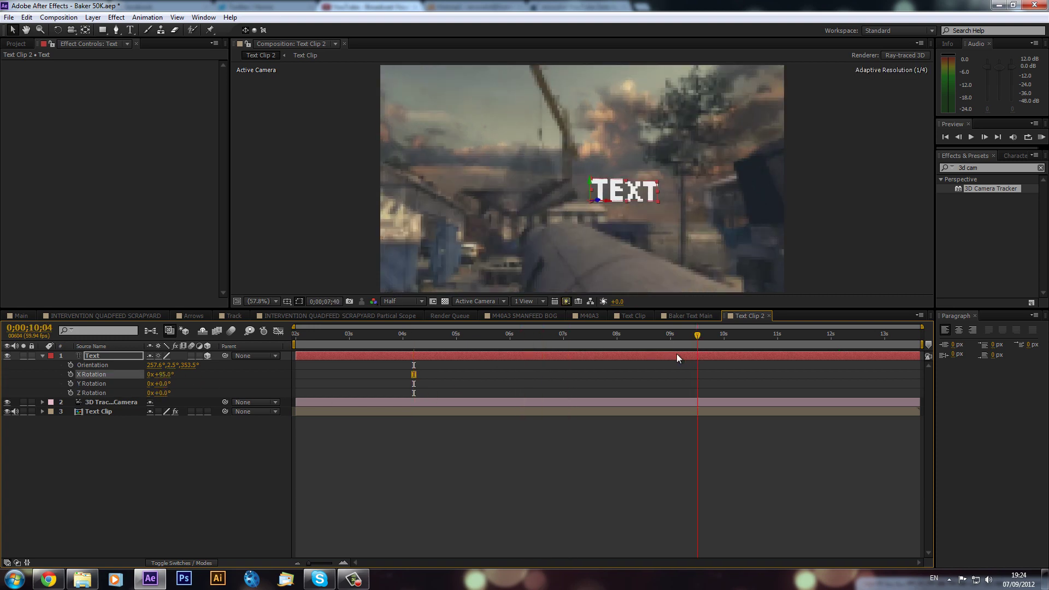
# Replace the layer's TEXT with REVOSS and scrub the footage to check it
pyautogui.click(130, 29)
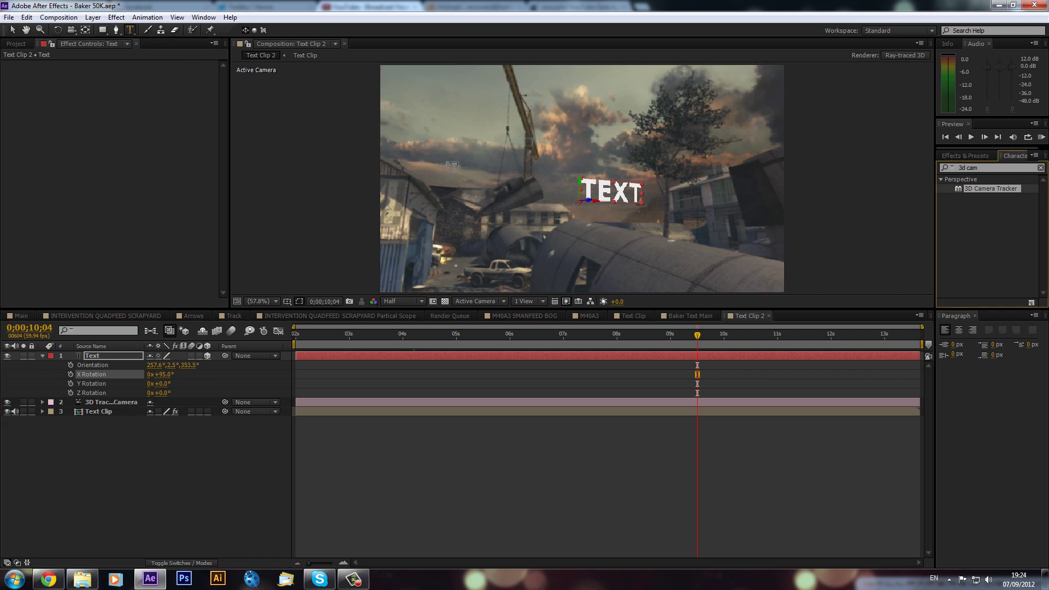
pyautogui.click(616, 189)
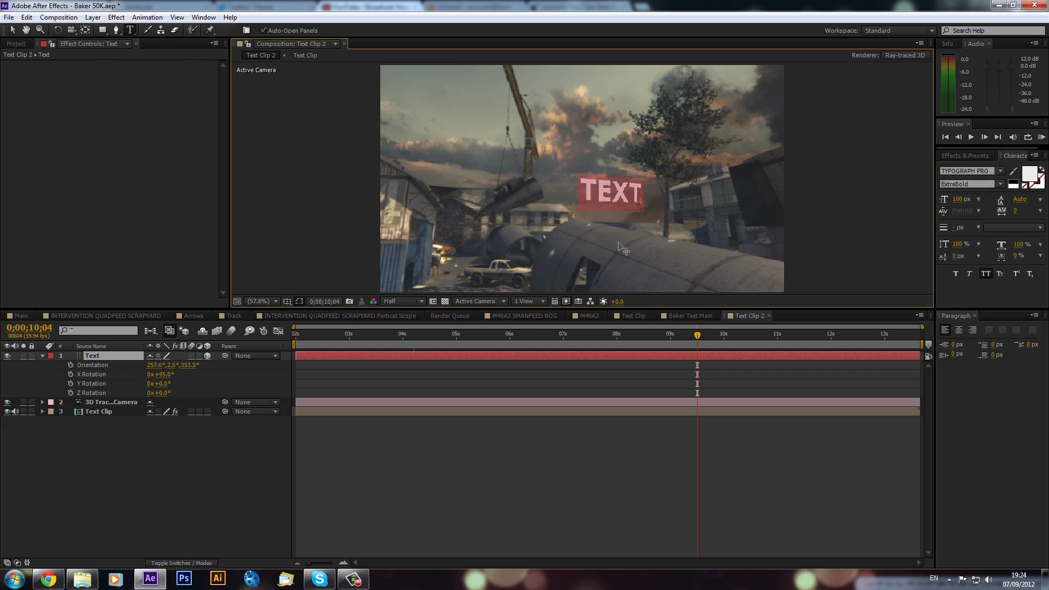
pyautogui.hotkey('ctrl', 'a')
pyautogui.write('RE')
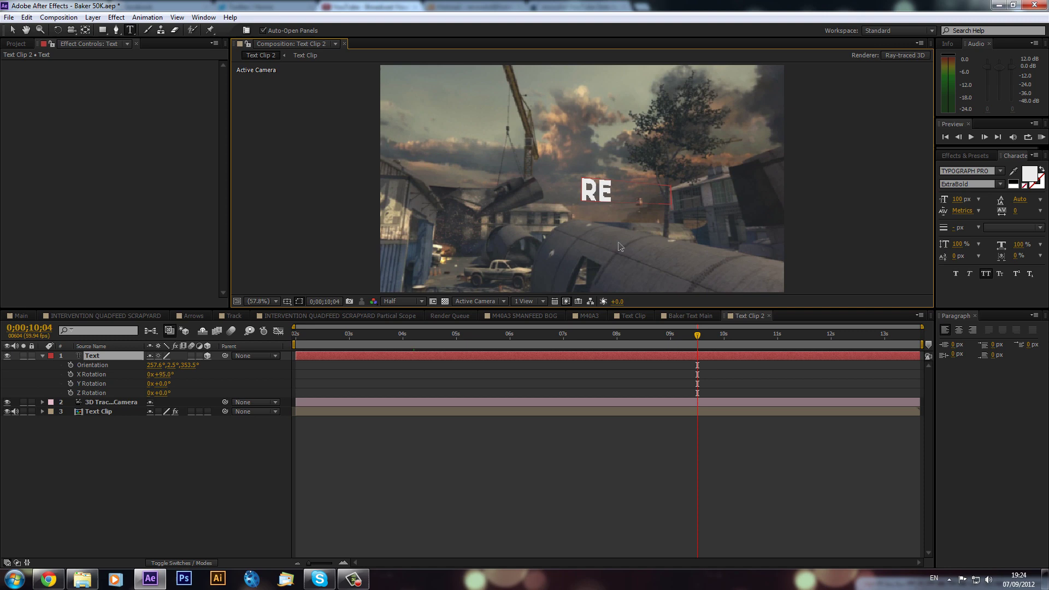
pyautogui.write('voss')
pyautogui.click(12, 30)
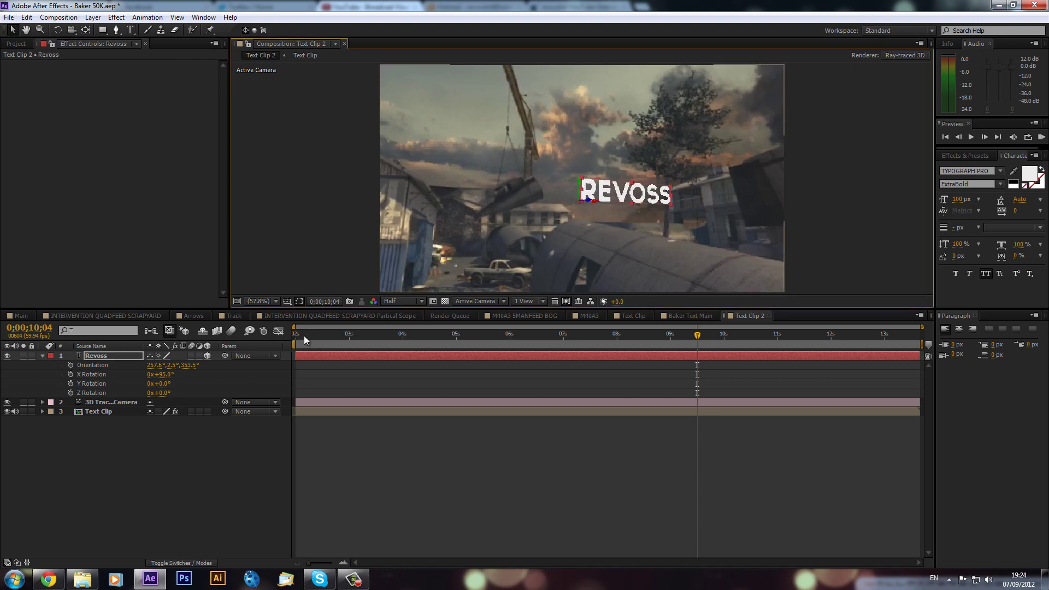
pyautogui.moveTo(304, 337); pyautogui.dragTo(462, 378)
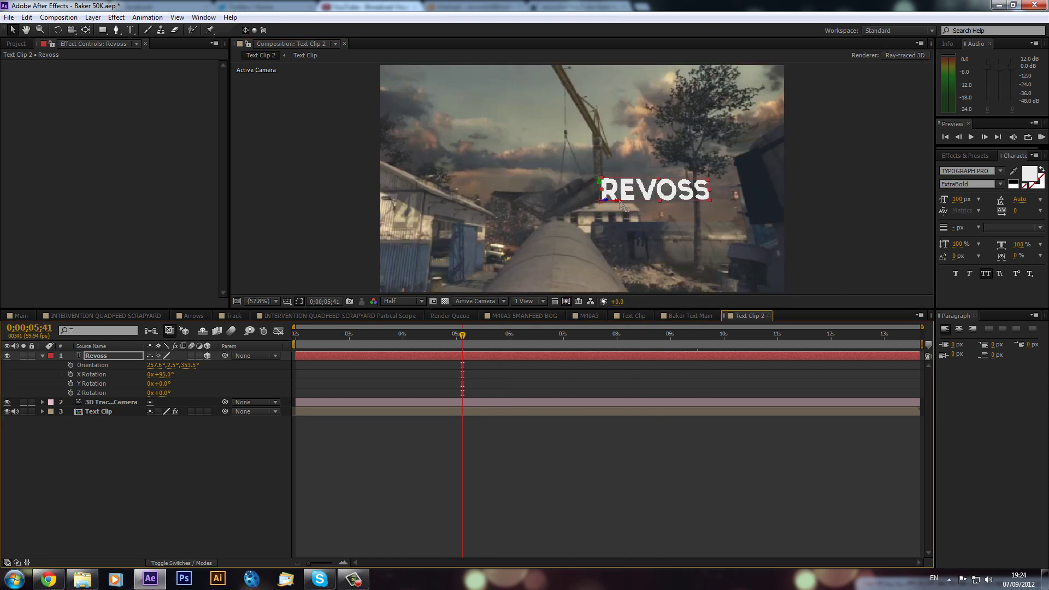
# Shift REVOSS left in the scene, checking placement at 07;46, 02;34, 06;31 and 03;25
pyautogui.moveTo(621, 206); pyautogui.dragTo(358, 219)
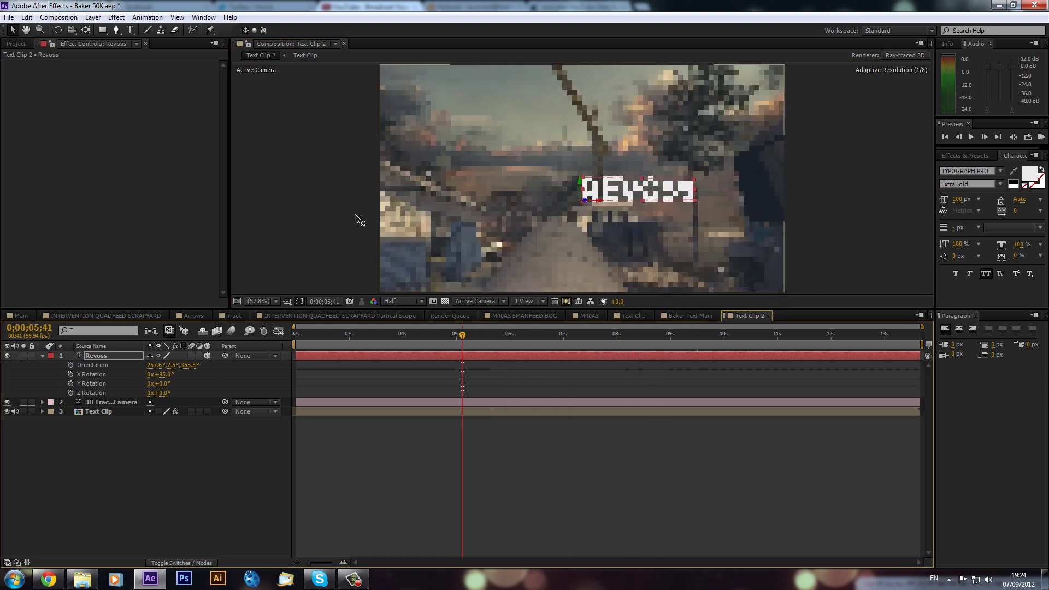
pyautogui.moveTo(471, 332); pyautogui.dragTo(840, 378)
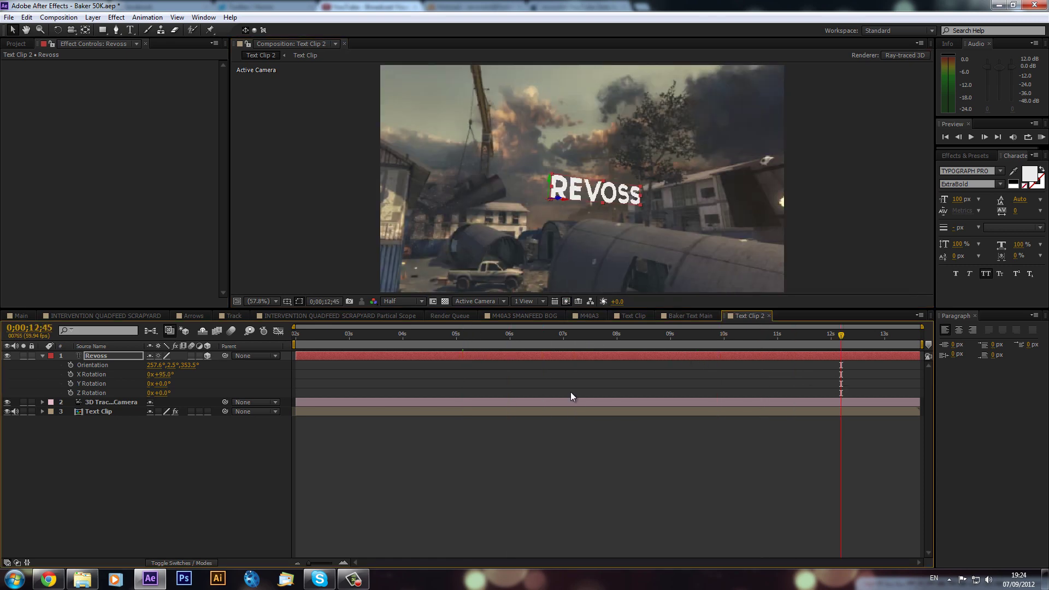
pyautogui.moveTo(644, 334); pyautogui.dragTo(291, 336)
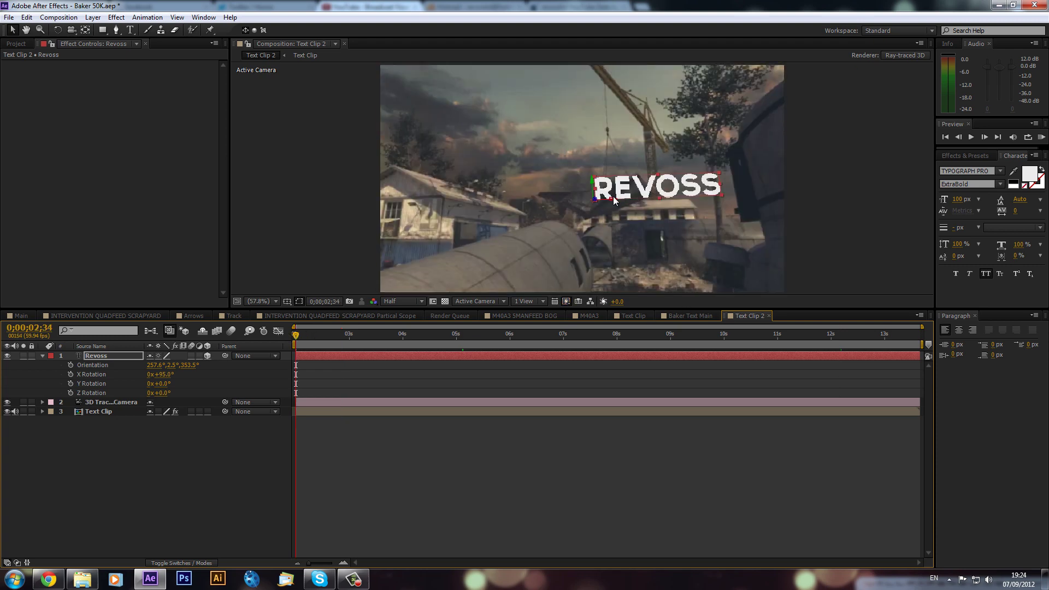
pyautogui.moveTo(616, 204); pyautogui.dragTo(539, 203)
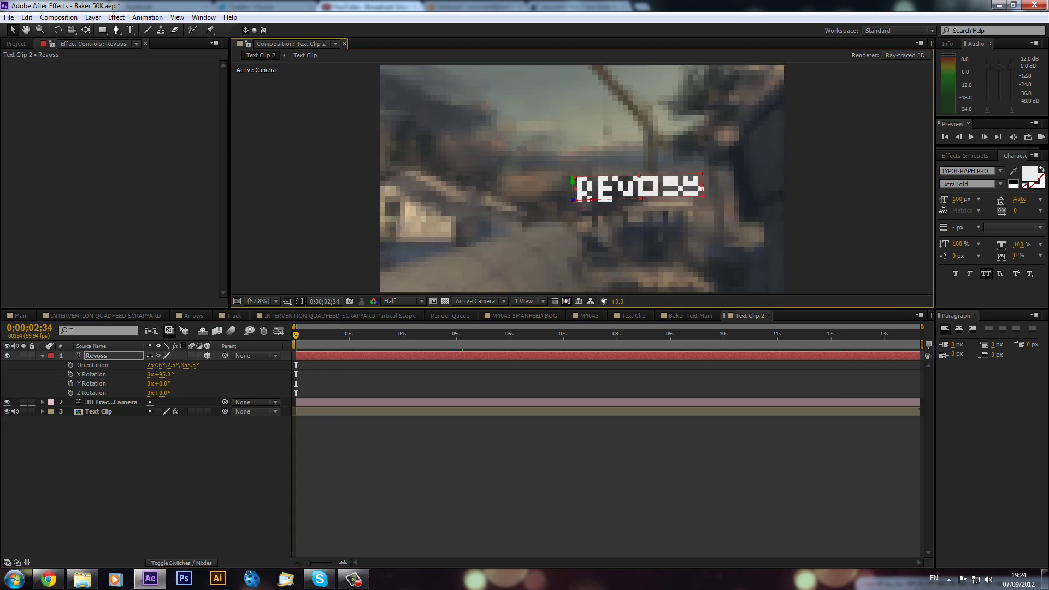
pyautogui.moveTo(517, 336); pyautogui.dragTo(784, 347)
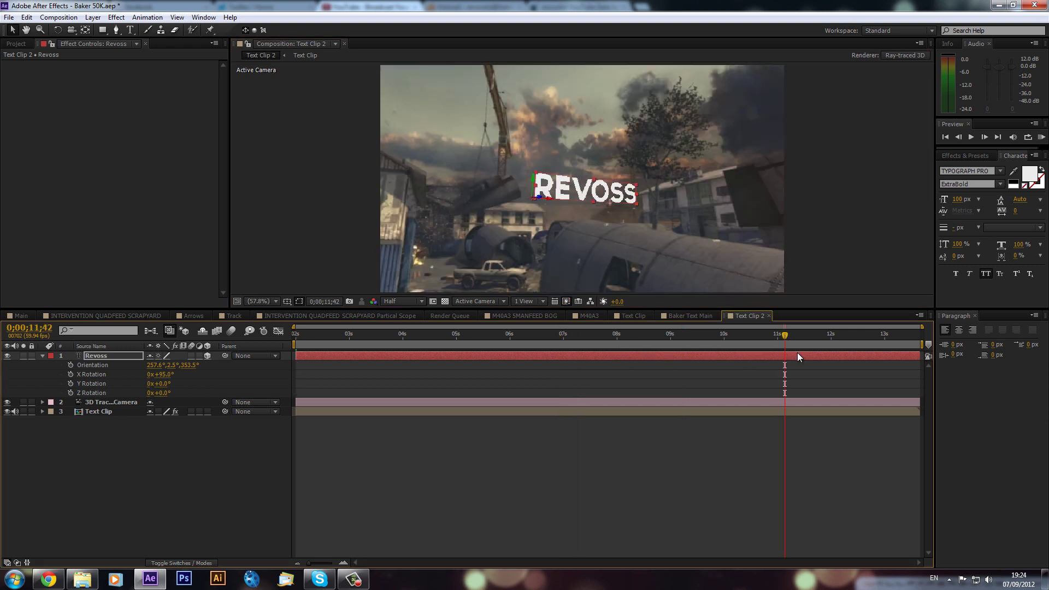
pyautogui.moveTo(879, 337); pyautogui.dragTo(337, 358)
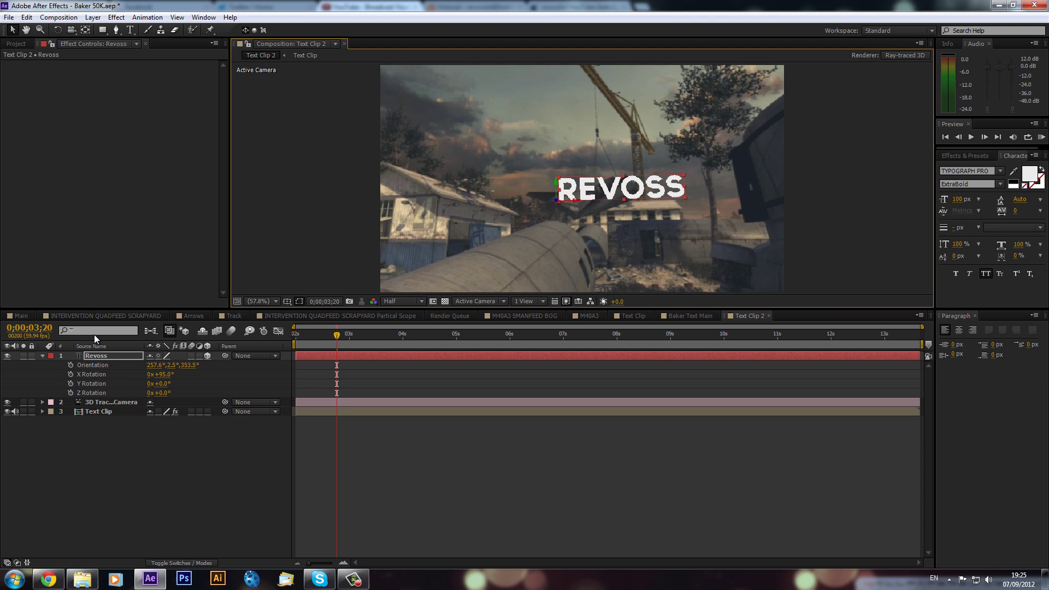
pyautogui.click(906, 55)
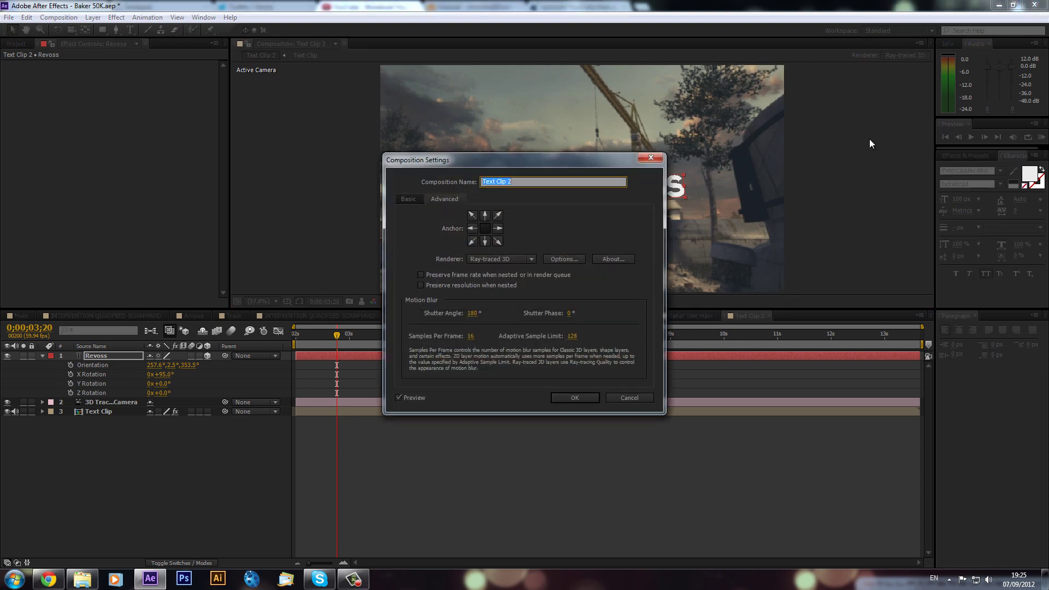
pyautogui.click(497, 260)
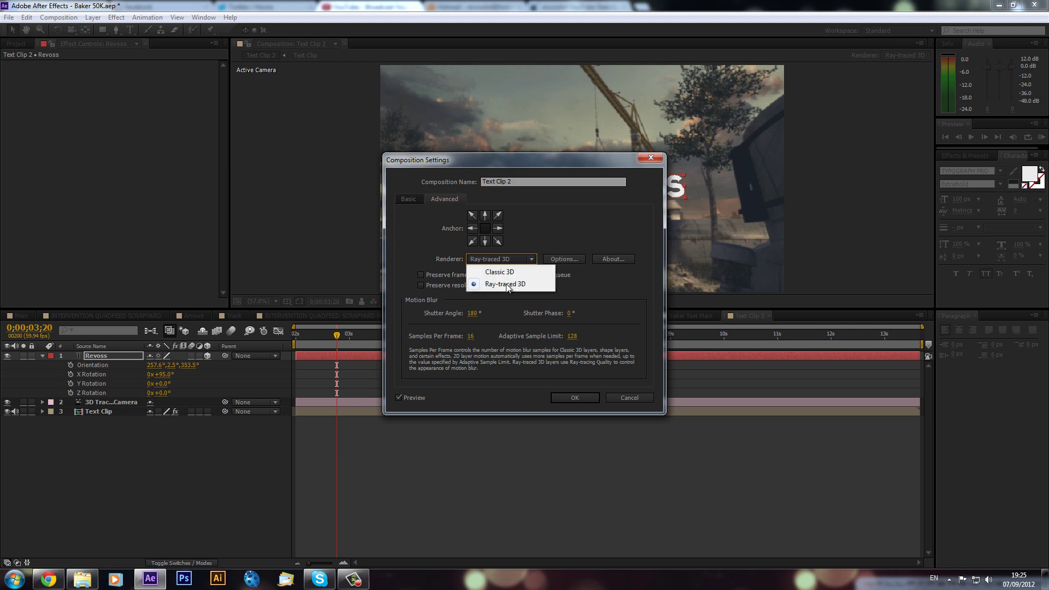
pyautogui.click(568, 289)
pyautogui.click(566, 259)
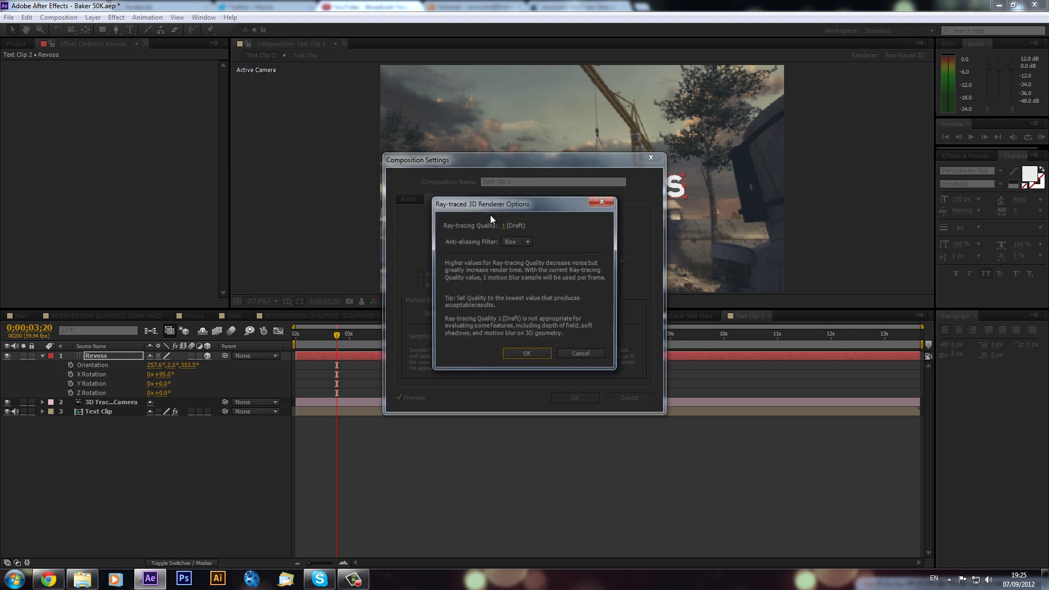
pyautogui.click(527, 355)
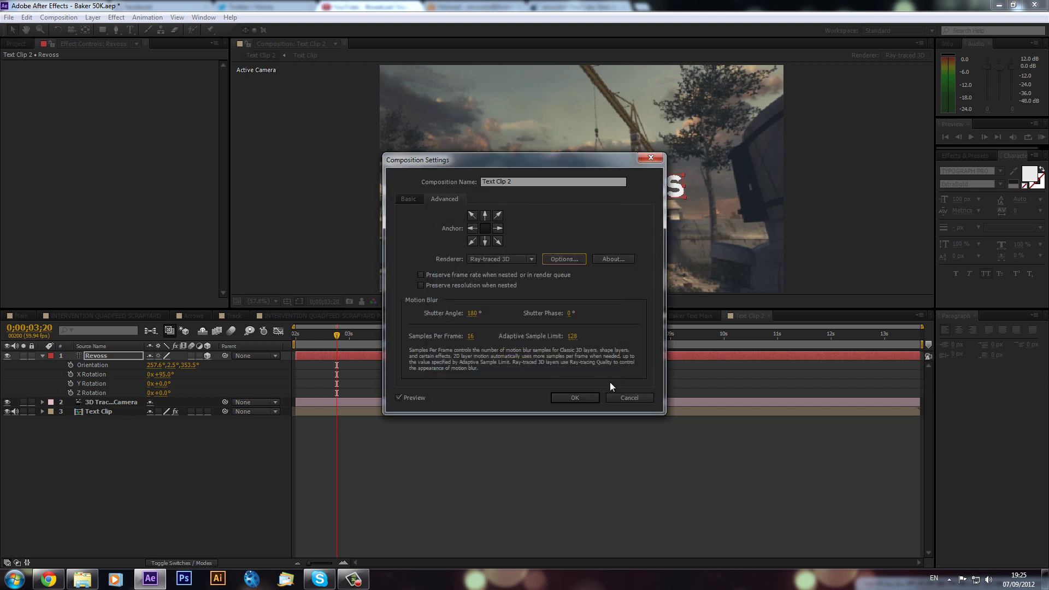
pyautogui.click(574, 398)
# Preview the comp, then twirl open the Revoss layer's Geometry Options
pyautogui.press('space')
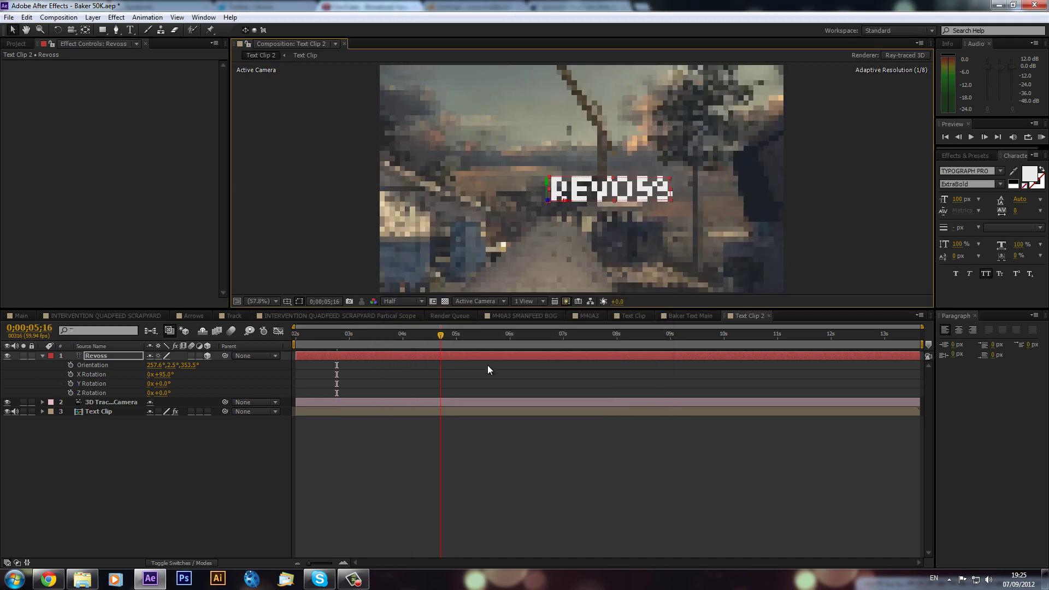
pyautogui.press('space')
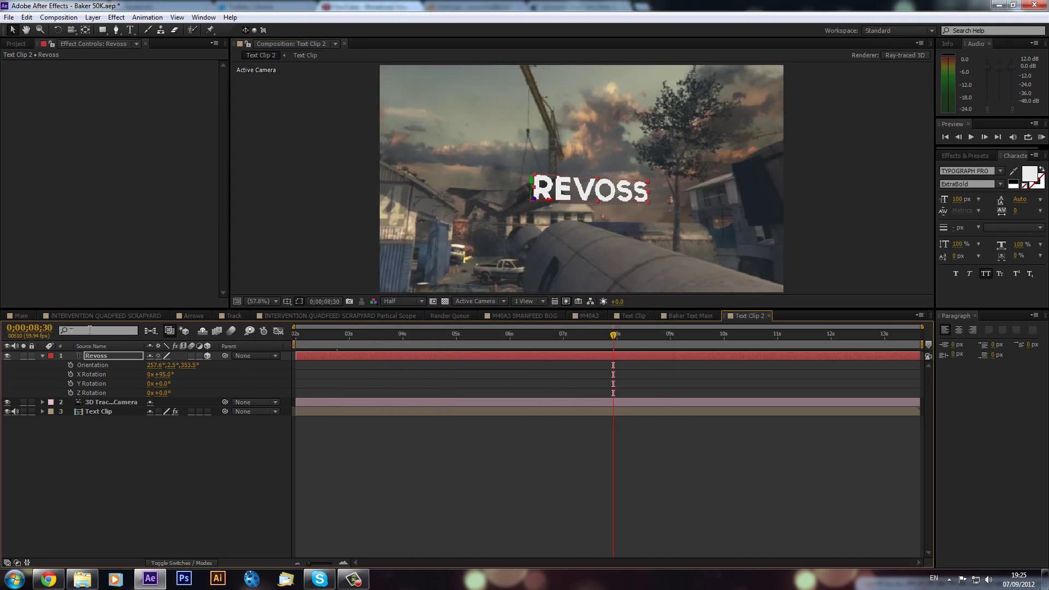
pyautogui.click(38, 354)
pyautogui.click(42, 355)
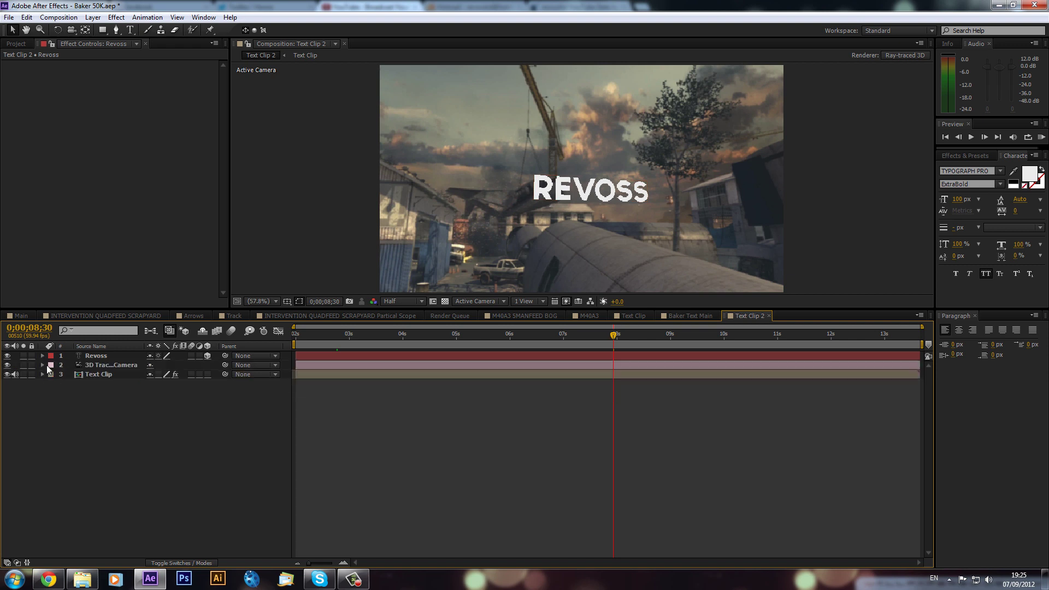
pyautogui.click(42, 356)
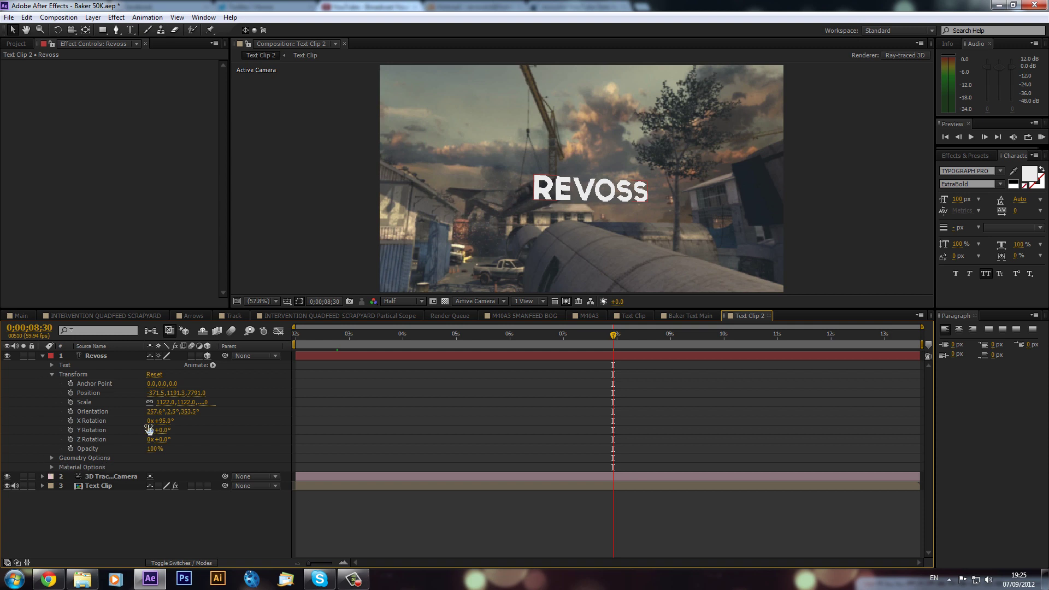
pyautogui.click(52, 457)
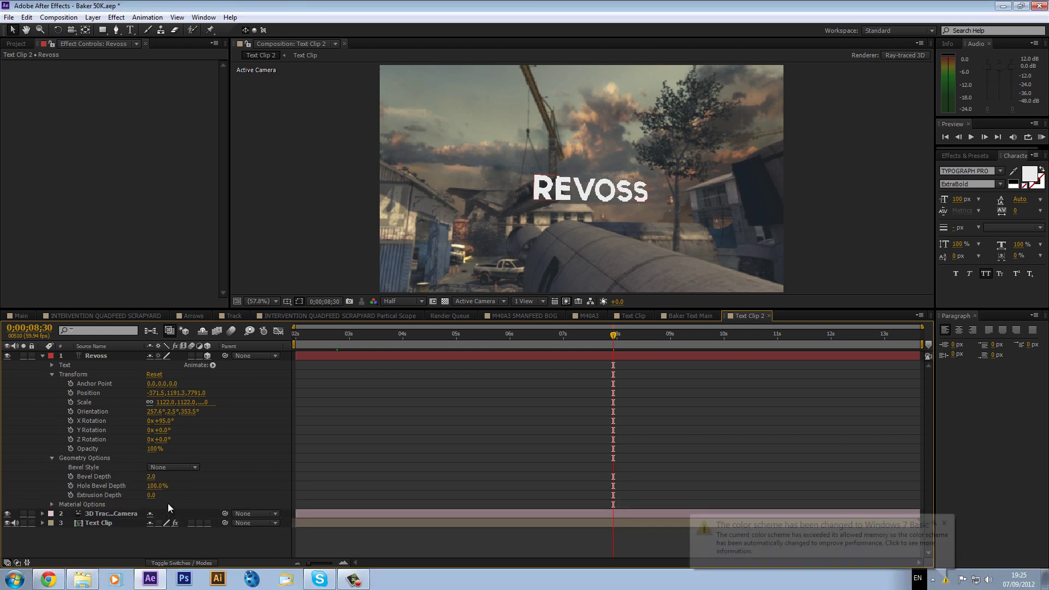
pyautogui.click(943, 524)
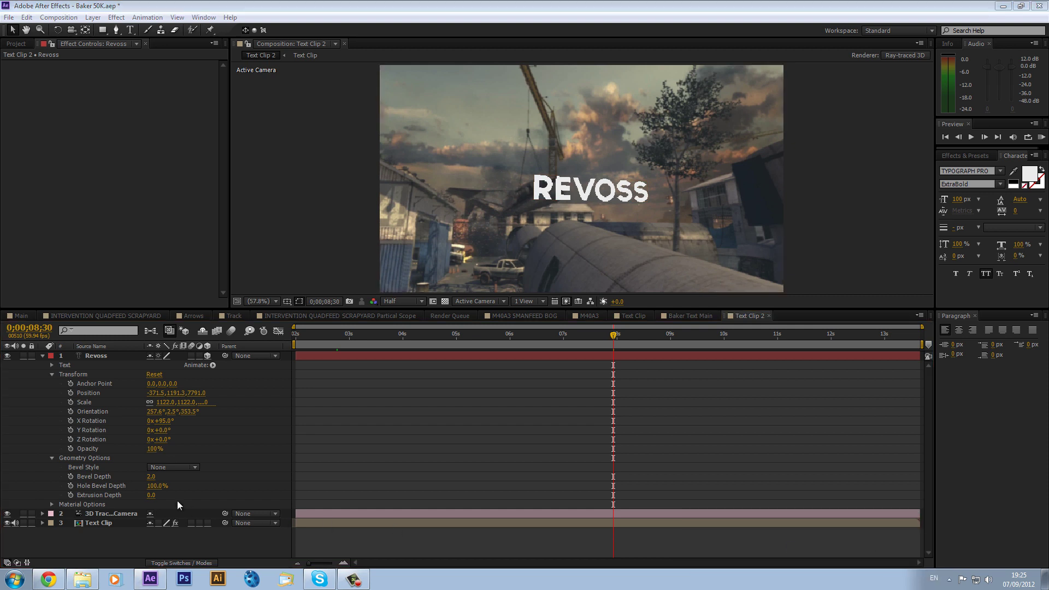
# Set Extrusion Depth to 75 and a Convex bevel style with Bevel Depth 4
pyautogui.click(149, 495)
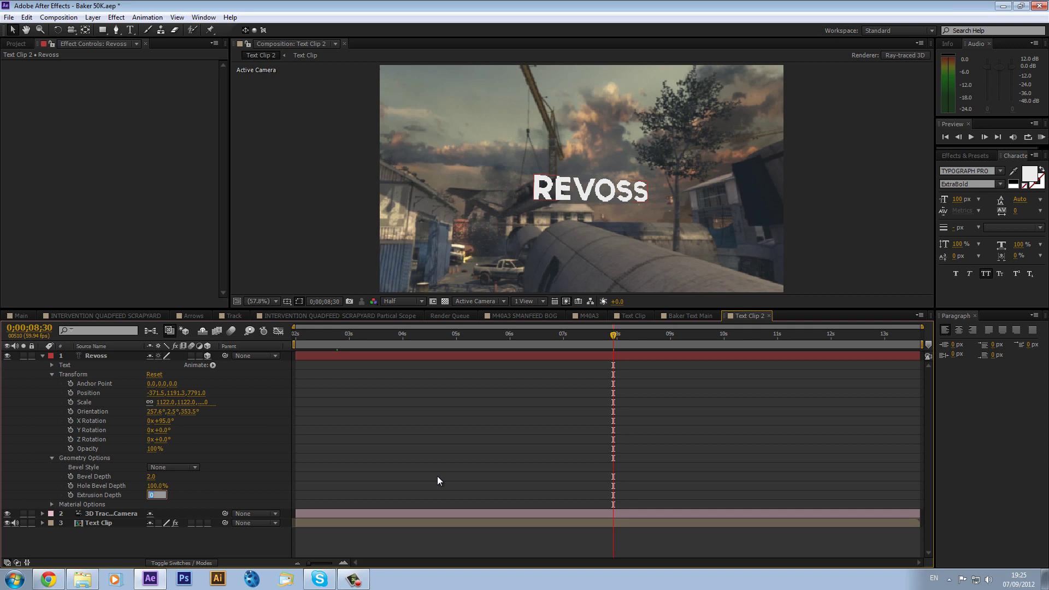
pyautogui.write('75')
pyautogui.press('Return')
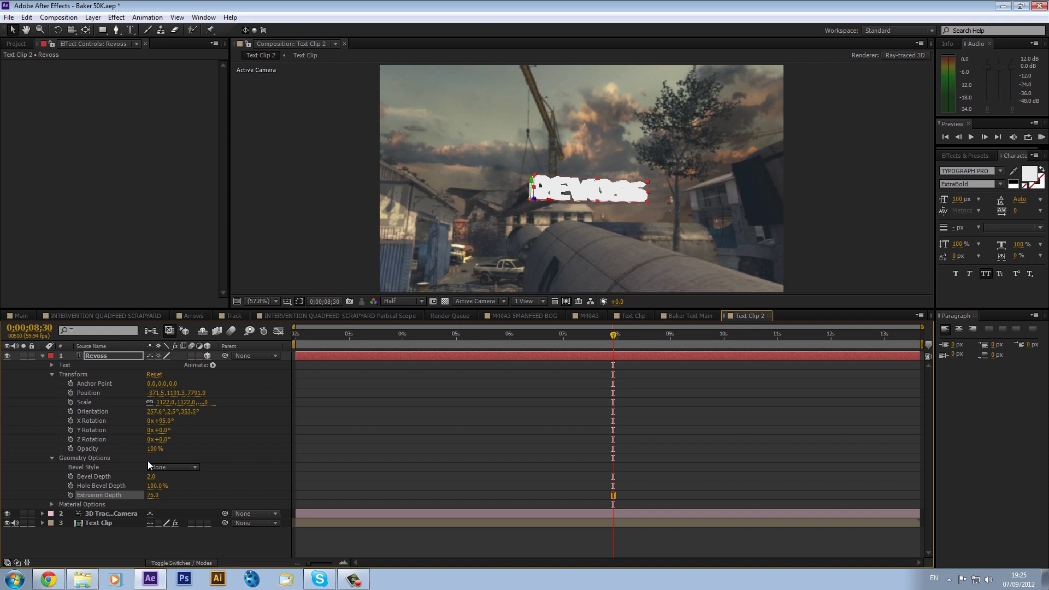
pyautogui.click(164, 468)
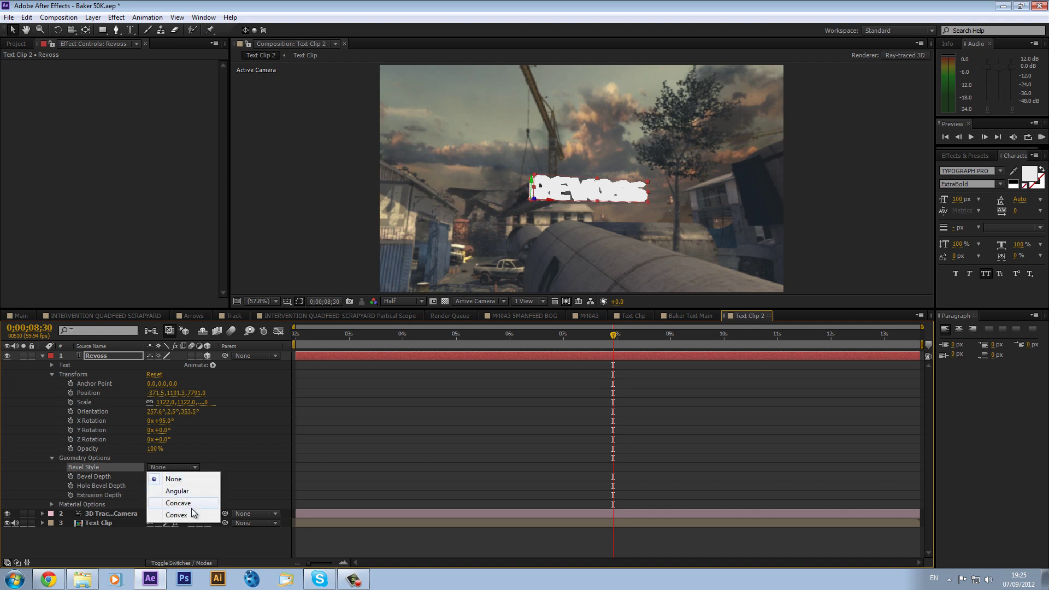
pyautogui.click(176, 516)
pyautogui.click(152, 476)
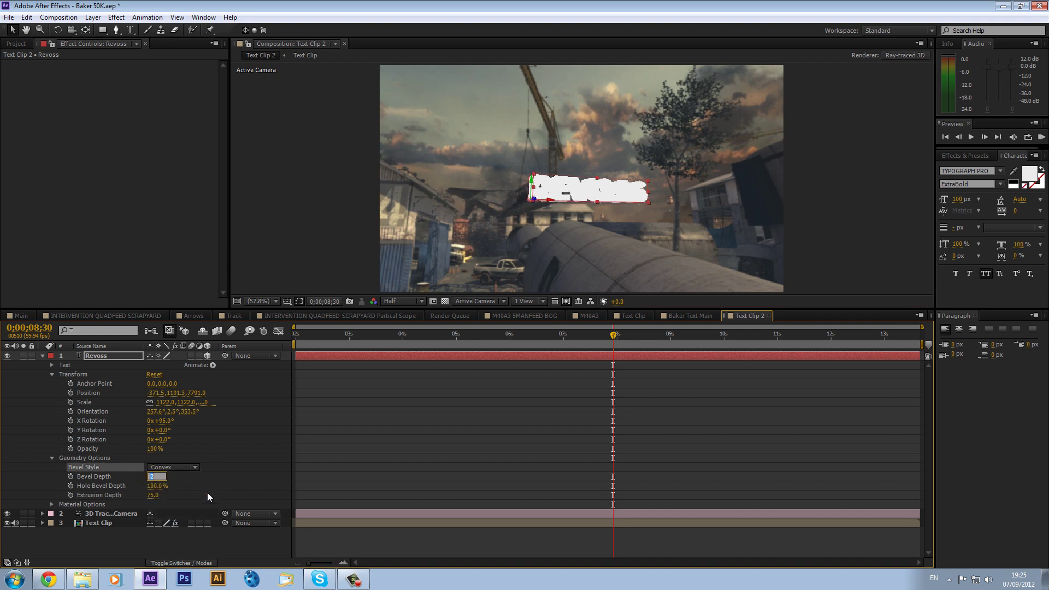
pyautogui.write('4')
pyautogui.press('Return')
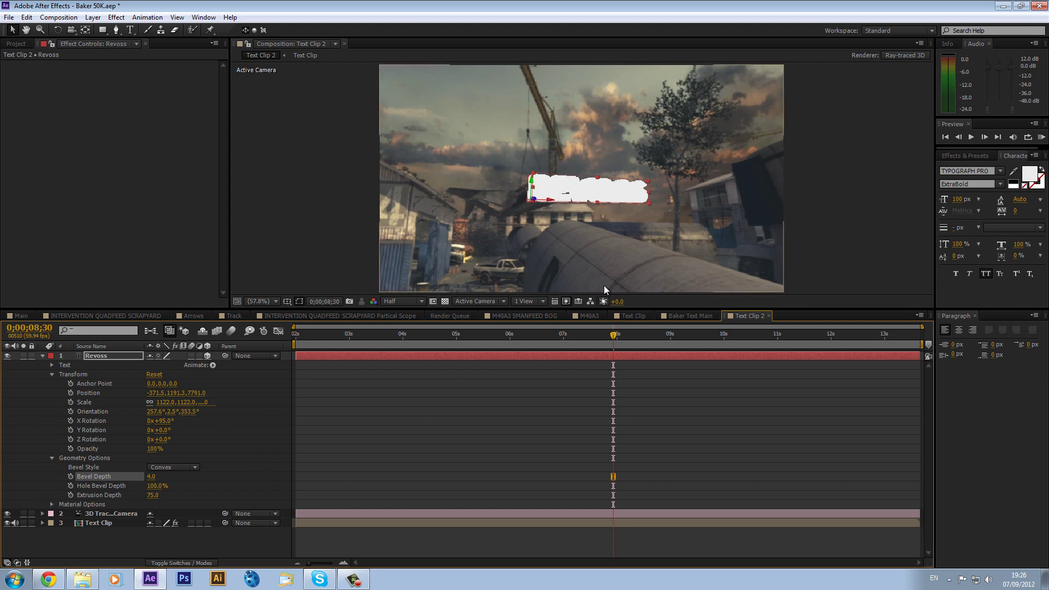
# Create Light 1 as a Parallel light
pyautogui.click(93, 18)
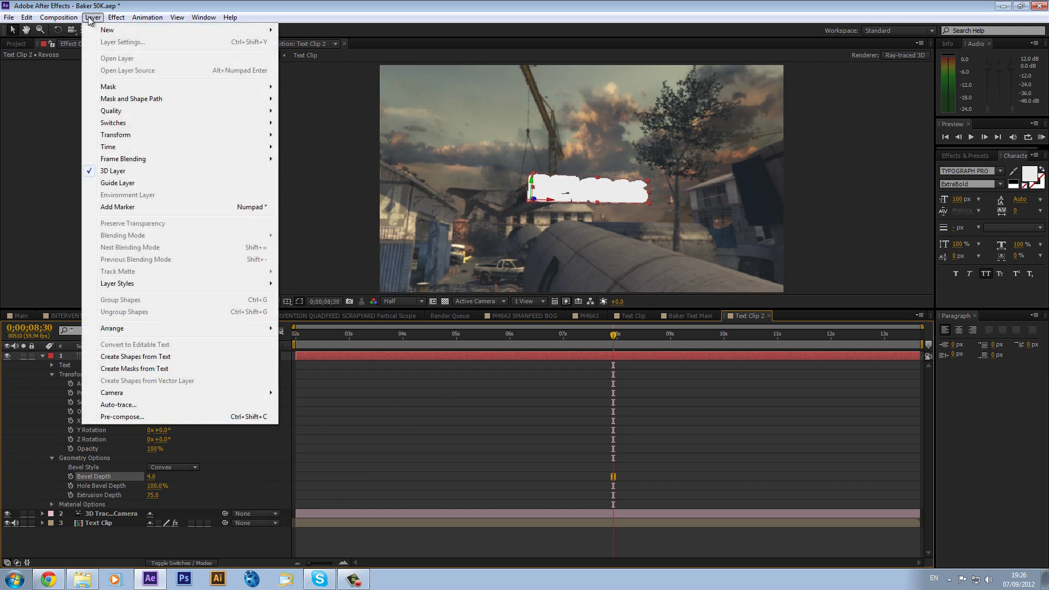
pyautogui.moveTo(96, 32)
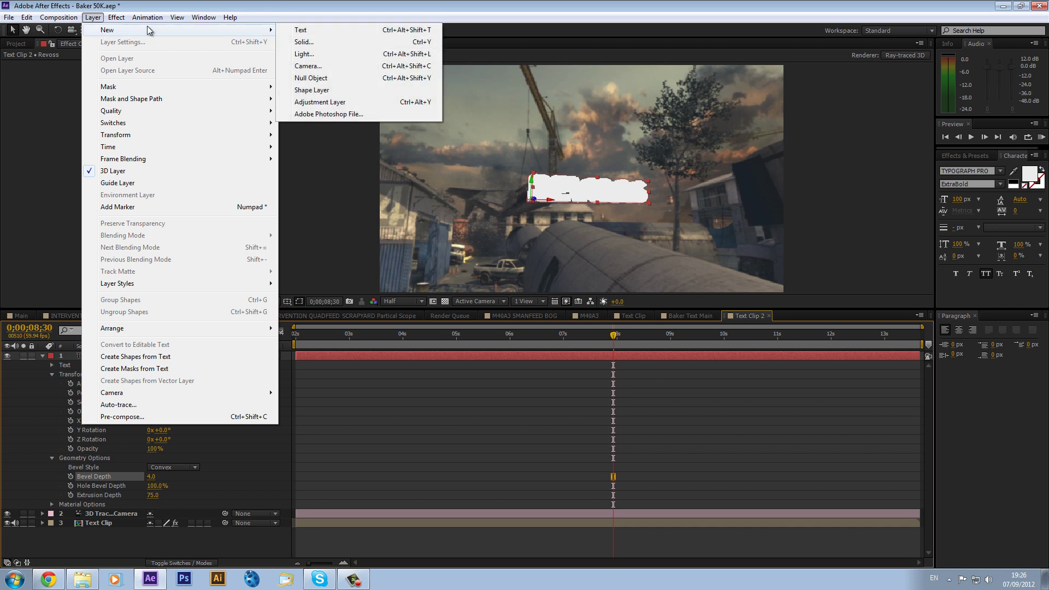
pyautogui.click(304, 54)
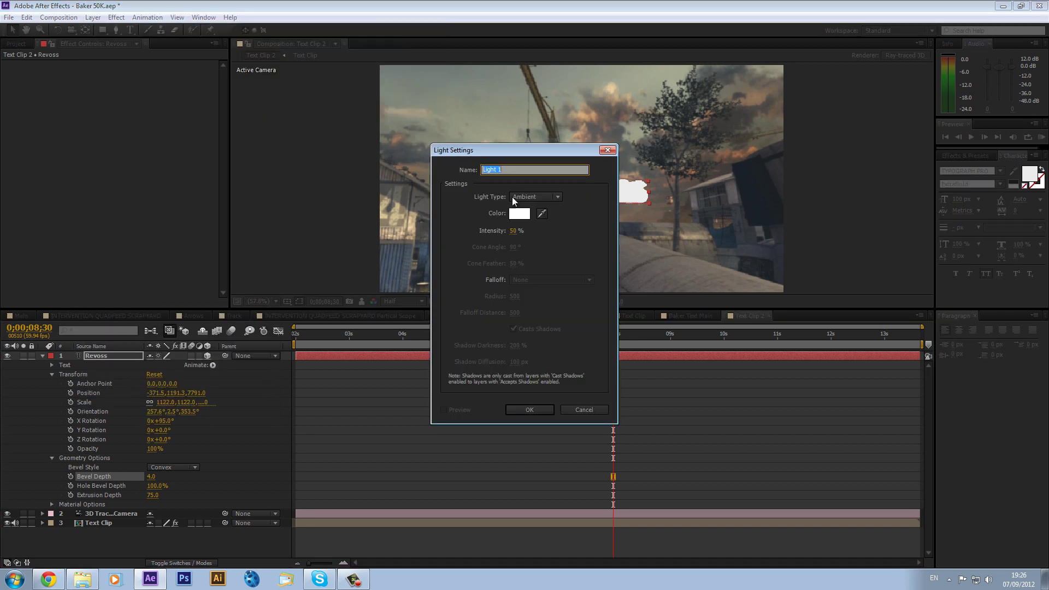
pyautogui.click(513, 197)
pyautogui.click(538, 210)
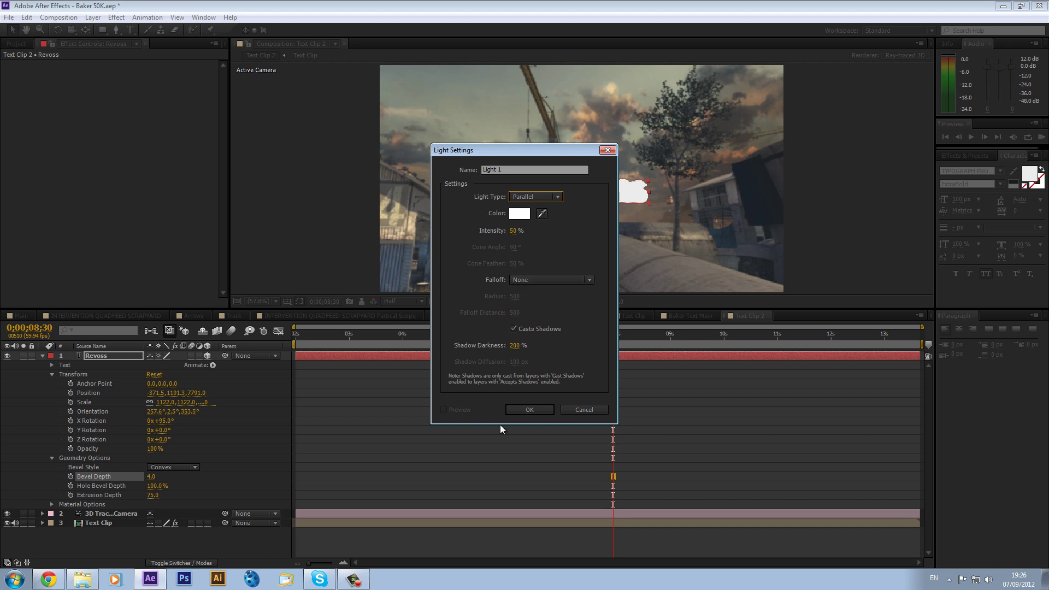
pyautogui.click(525, 410)
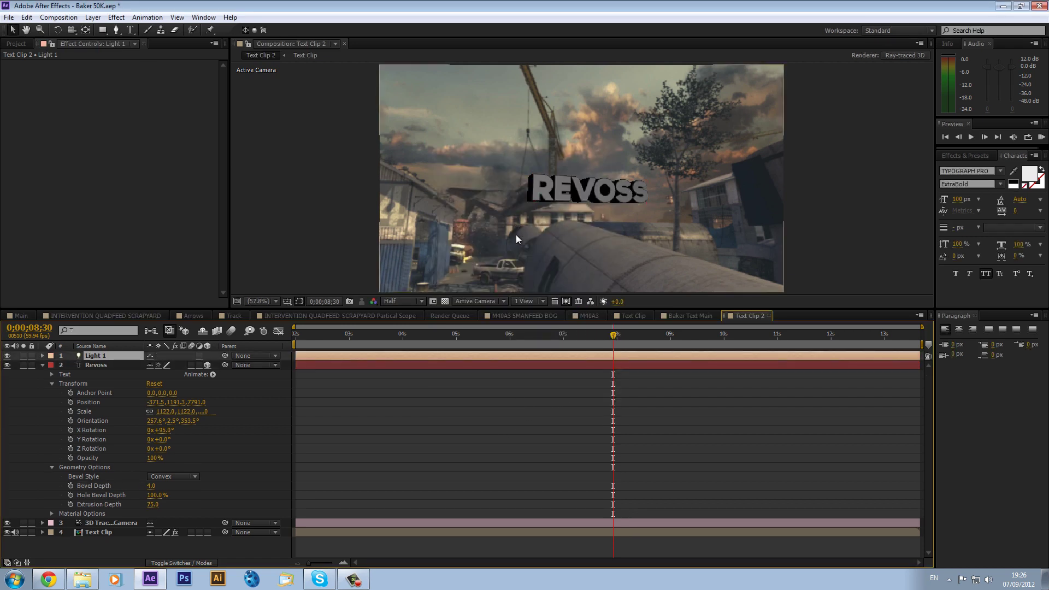
# Drag Light 1 along Z toward the REVOSS text and fit the view back to 100%
pyautogui.press(',')
pyautogui.press(',')
pyautogui.press(',')
pyautogui.press(',')
pyautogui.press(',')
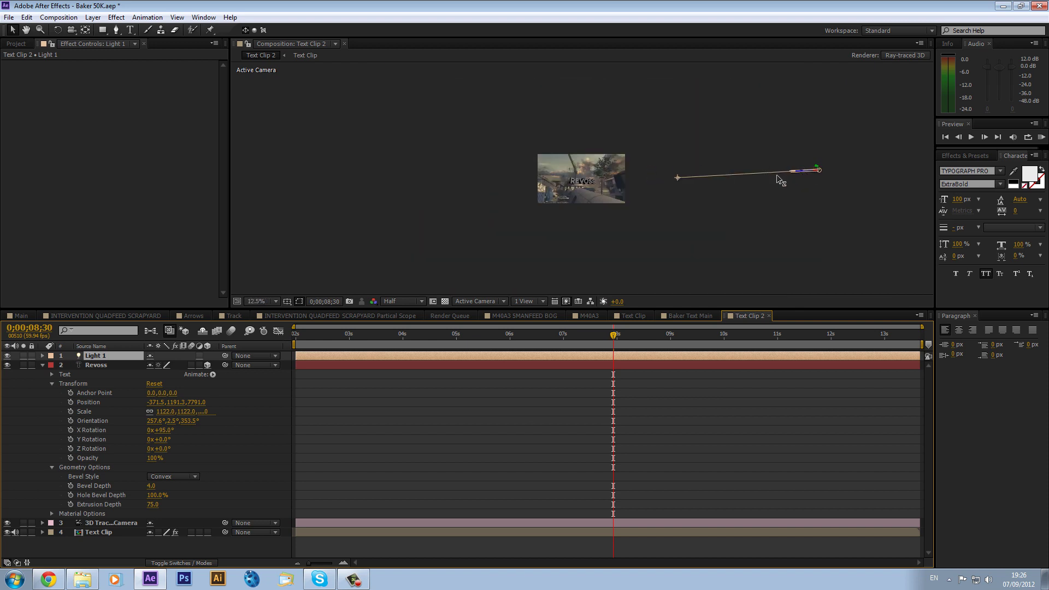
pyautogui.moveTo(780, 180); pyautogui.dragTo(615, 230)
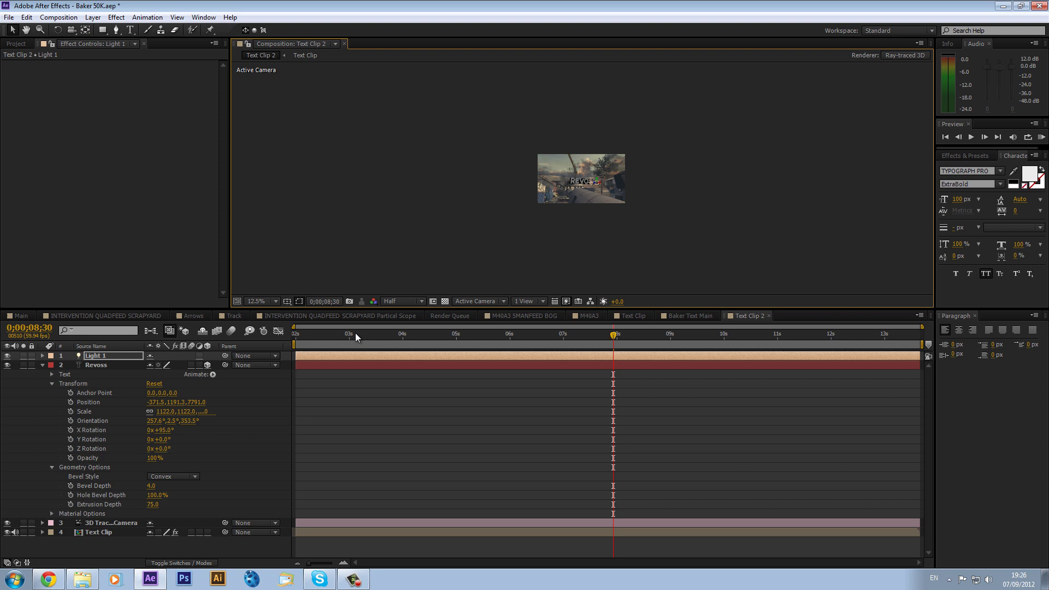
pyautogui.click(268, 298)
pyautogui.click(293, 330)
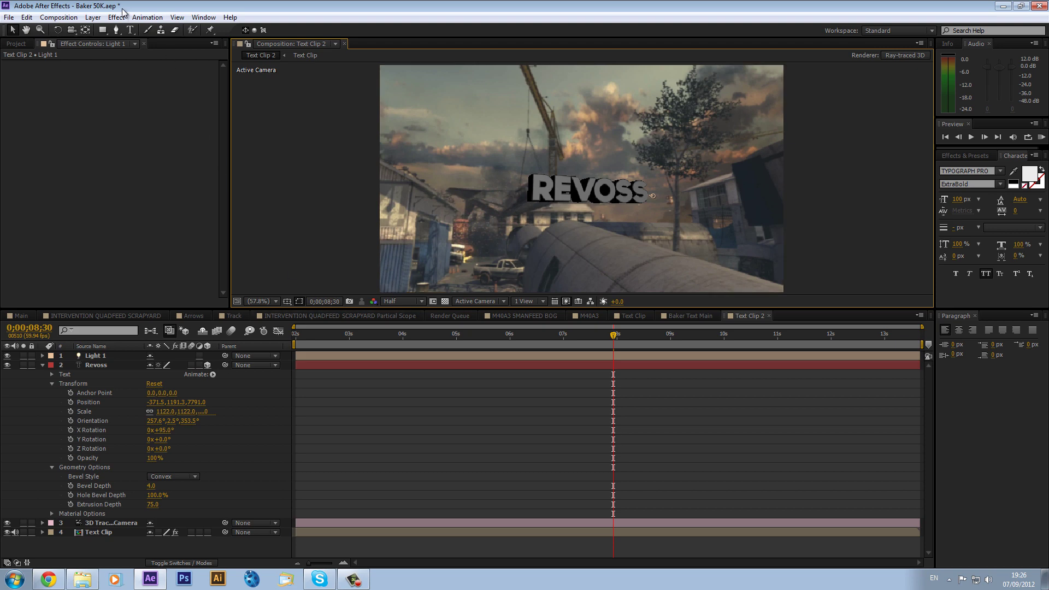
pyautogui.click(93, 17)
# Create Light 2 as a Spot light
pyautogui.moveTo(262, 30)
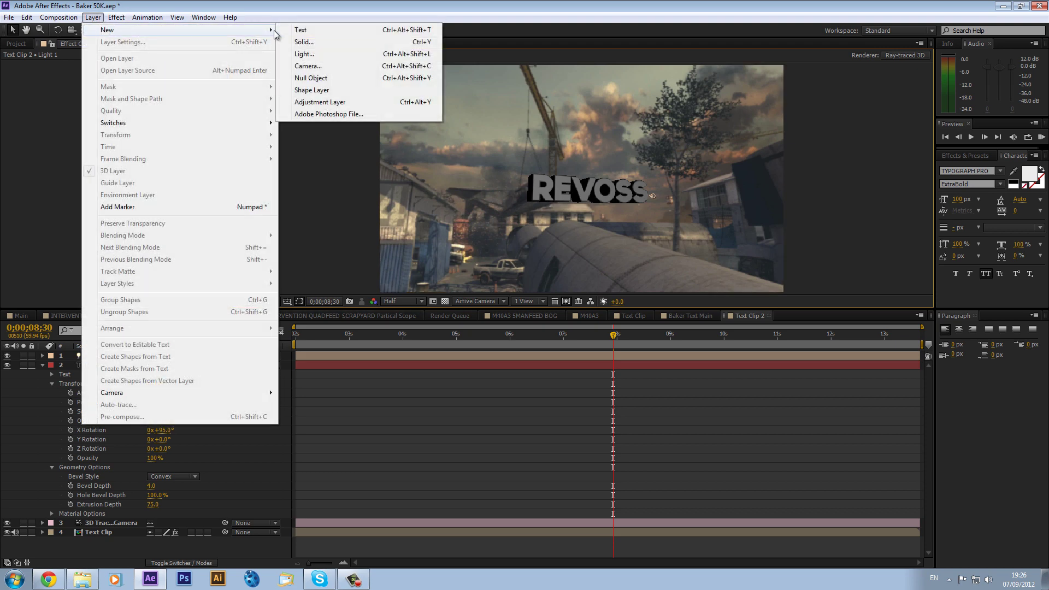
pyautogui.click(303, 54)
pyautogui.click(530, 198)
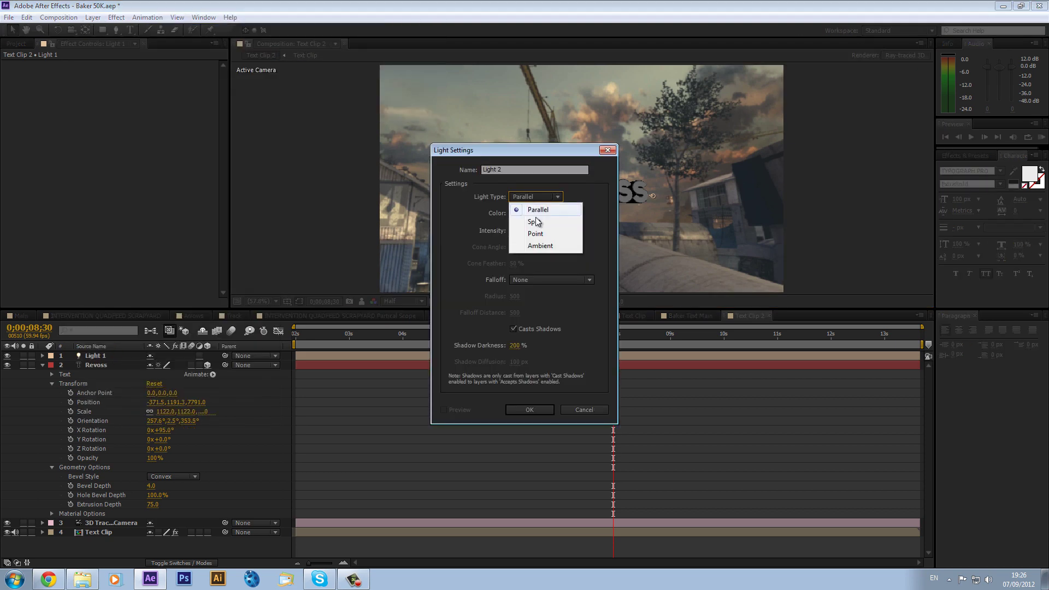
pyautogui.click(538, 219)
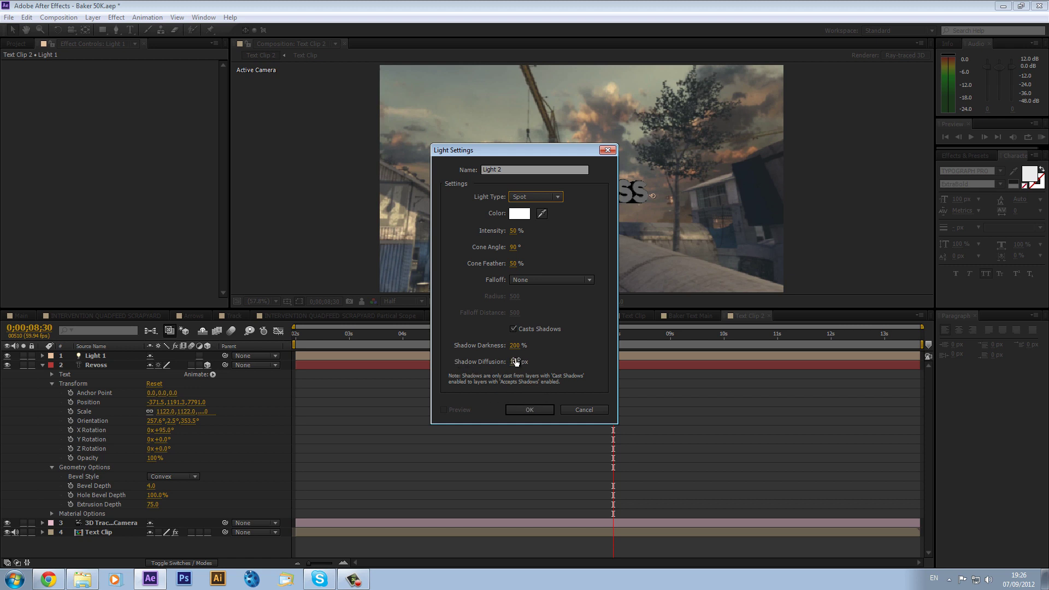
pyautogui.click(524, 410)
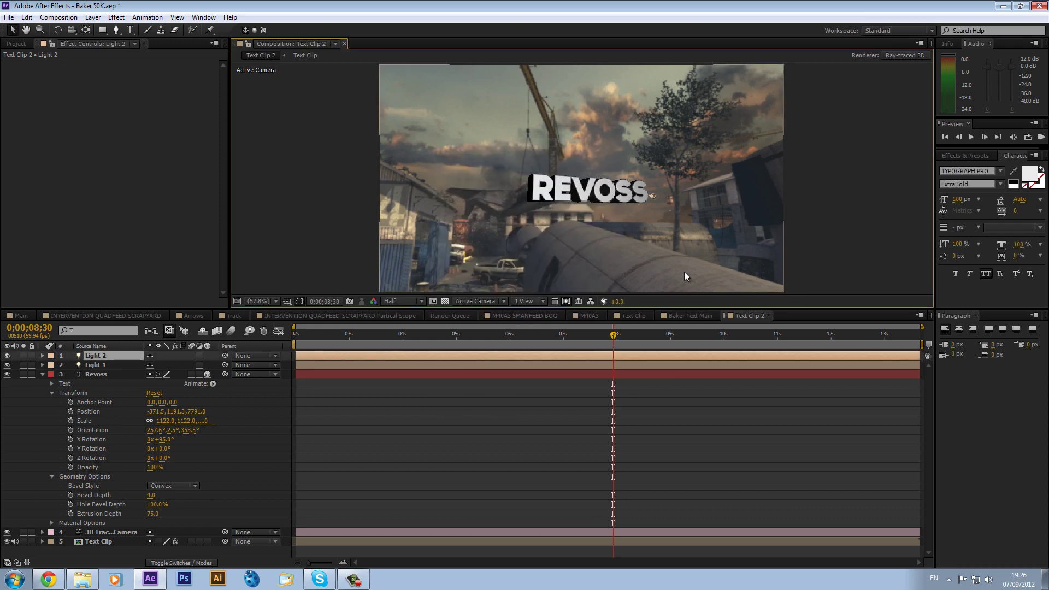
# Bring Light 2 over the REVOSS text, then move it to the right along X
pyautogui.press(',')
pyautogui.press(',')
pyautogui.press(',')
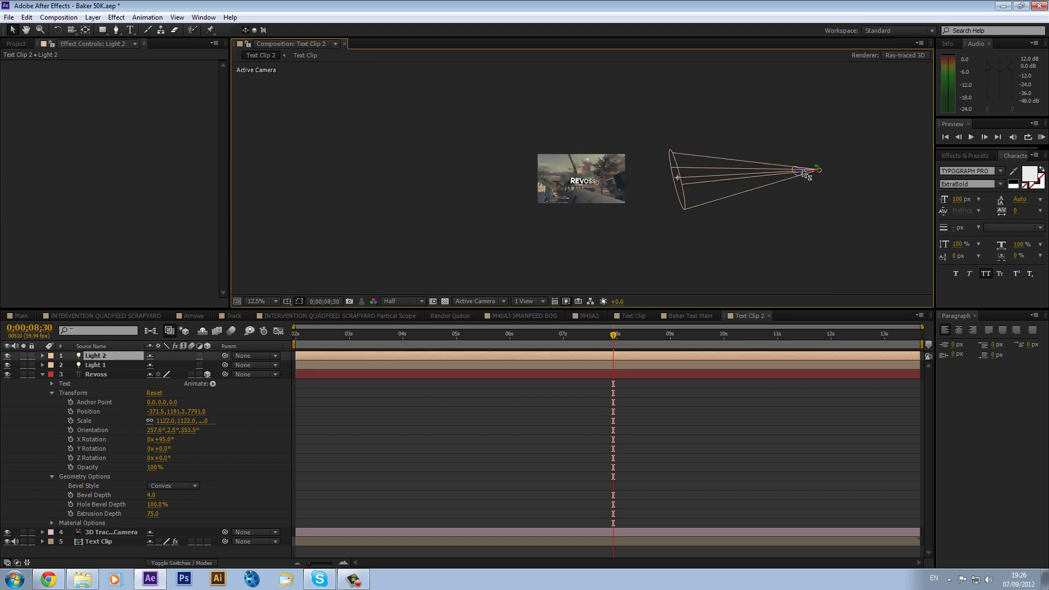
pyautogui.moveTo(806, 173); pyautogui.dragTo(700, 188)
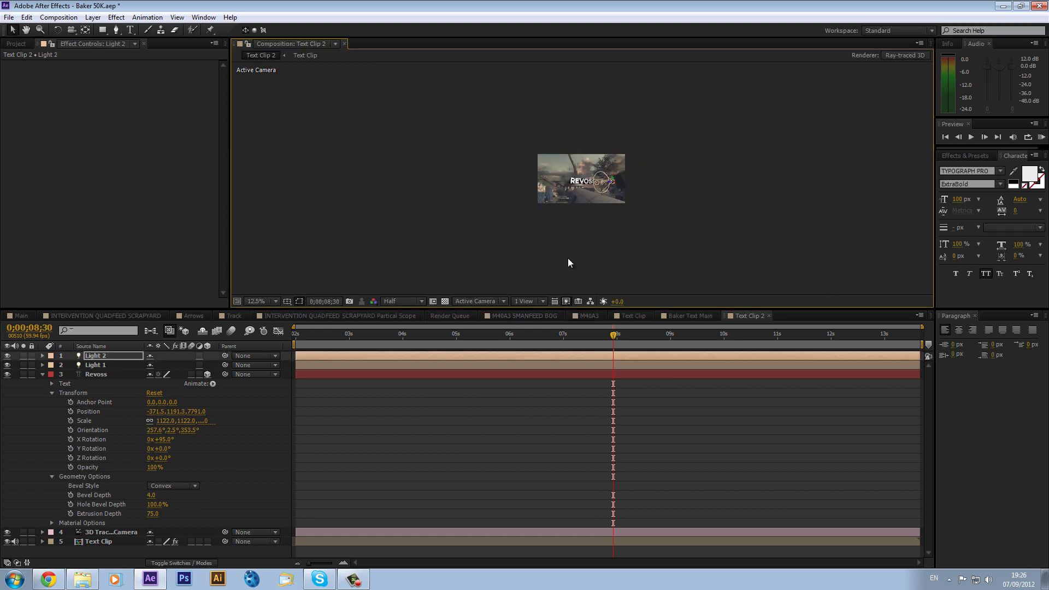
pyautogui.press('.')
pyautogui.press('.')
pyautogui.press('.')
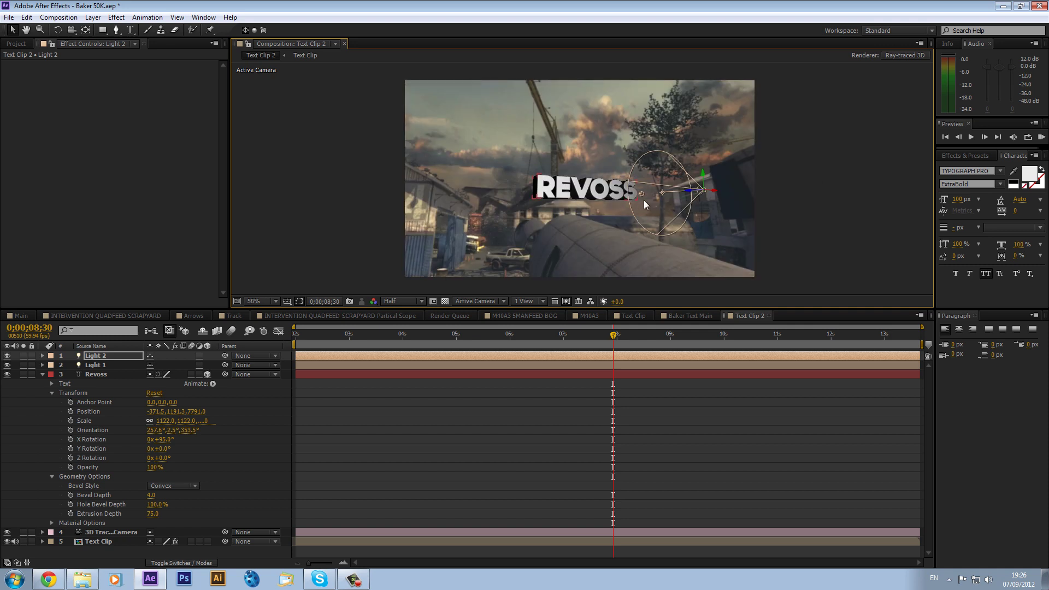
pyautogui.moveTo(720, 190); pyautogui.dragTo(1035, 203)
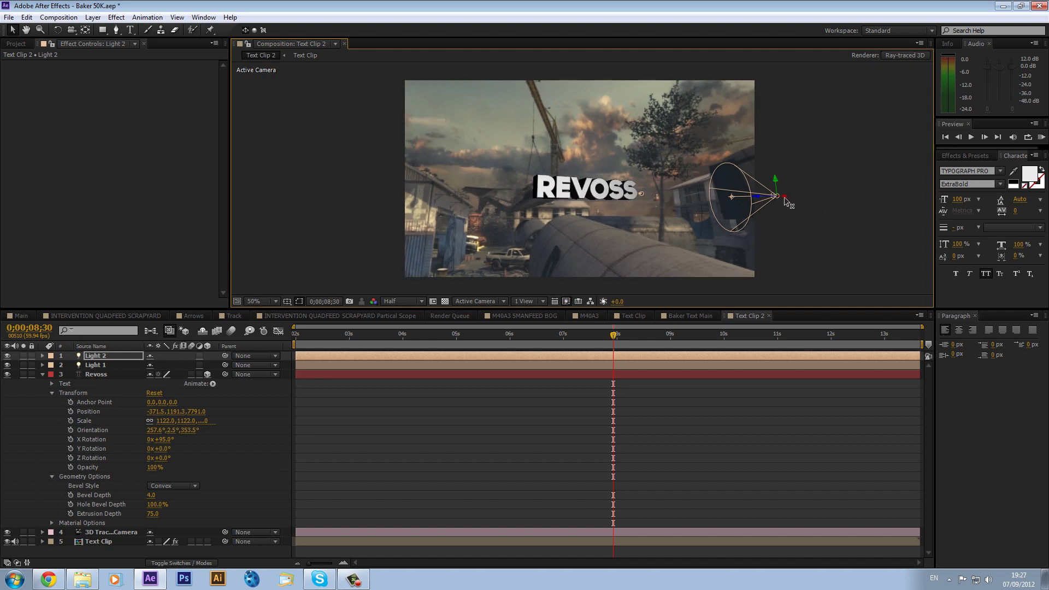
pyautogui.moveTo(786, 196); pyautogui.dragTo(747, 197)
# Add Light 3 as an Ambient light and collapse the Revoss layer's properties
pyautogui.click(93, 17)
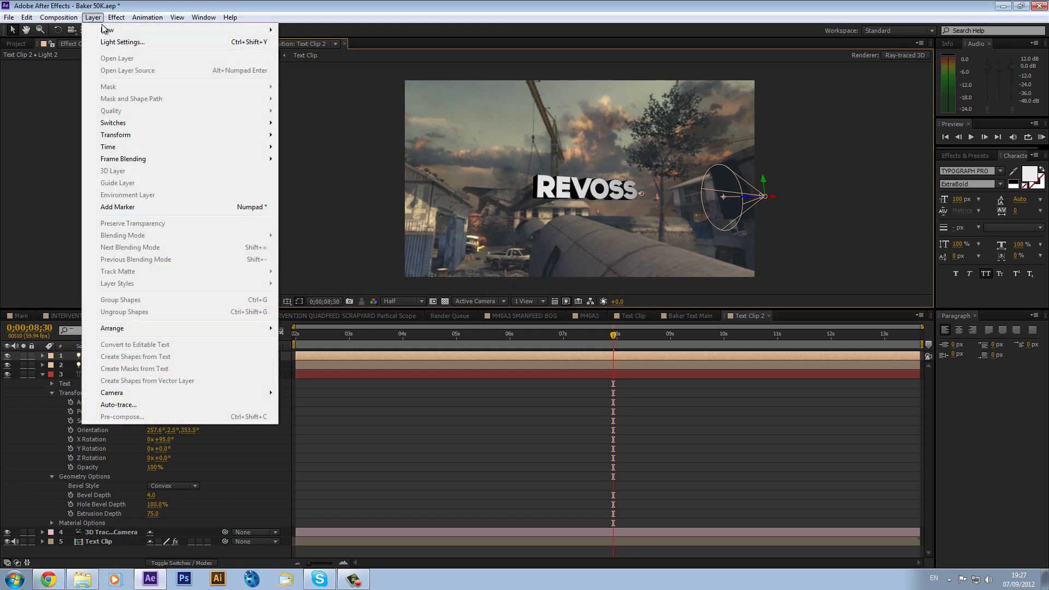
pyautogui.moveTo(107, 29)
pyautogui.click(304, 54)
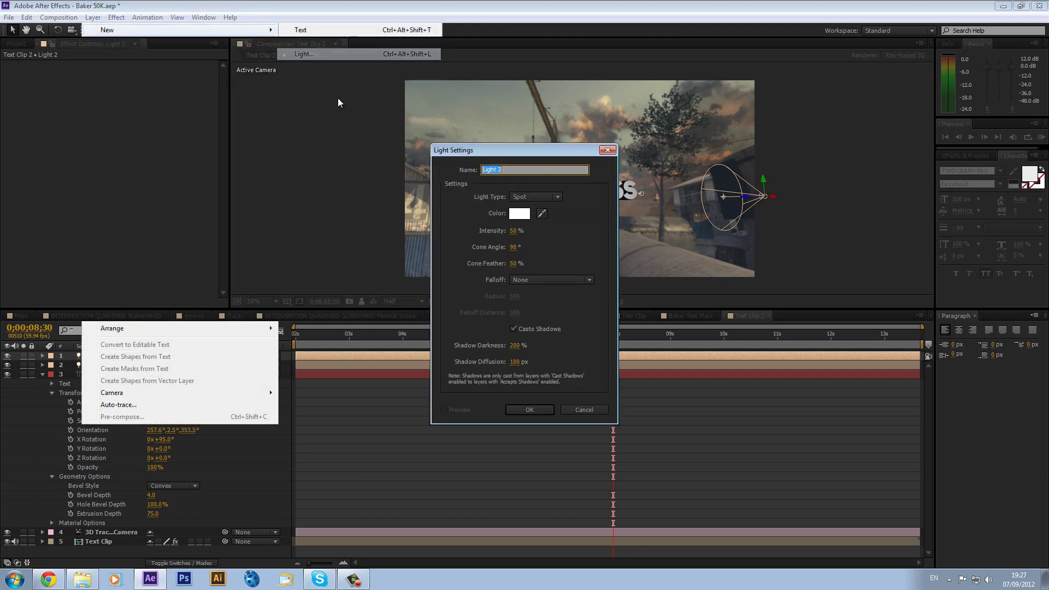
pyautogui.click(548, 197)
pyautogui.click(550, 245)
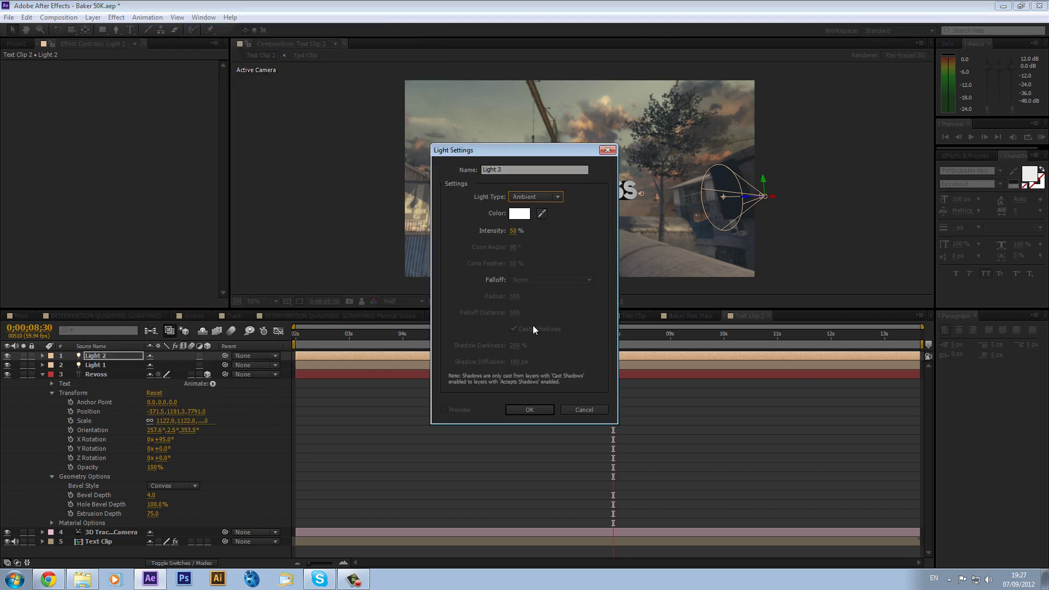
pyautogui.click(529, 409)
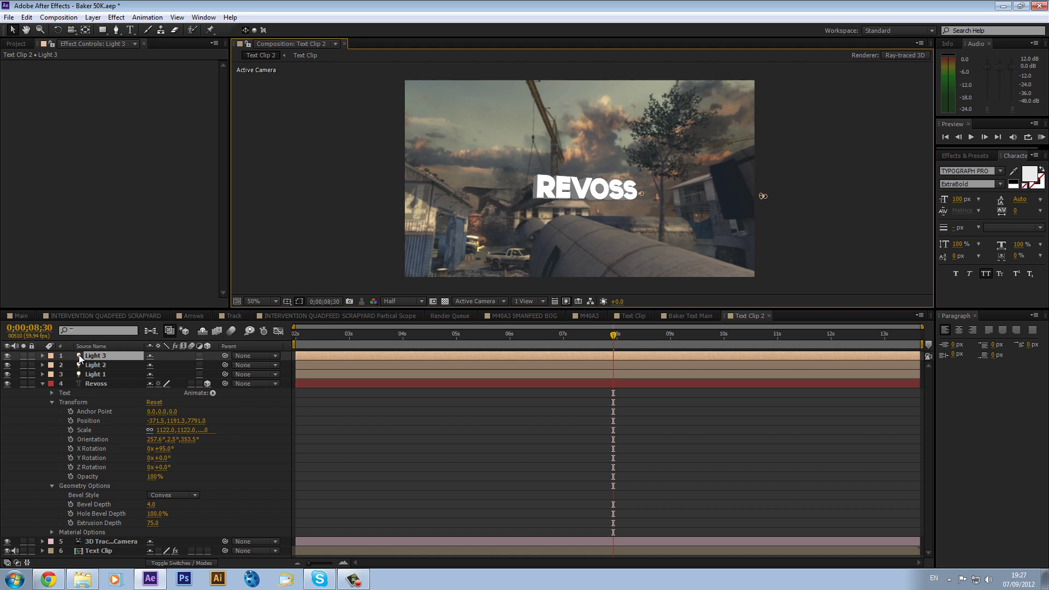
pyautogui.click(44, 384)
# Duplicate Text Clip, mute both copies, make the top an Environment Layer, and hide layer 7
pyautogui.click(106, 402)
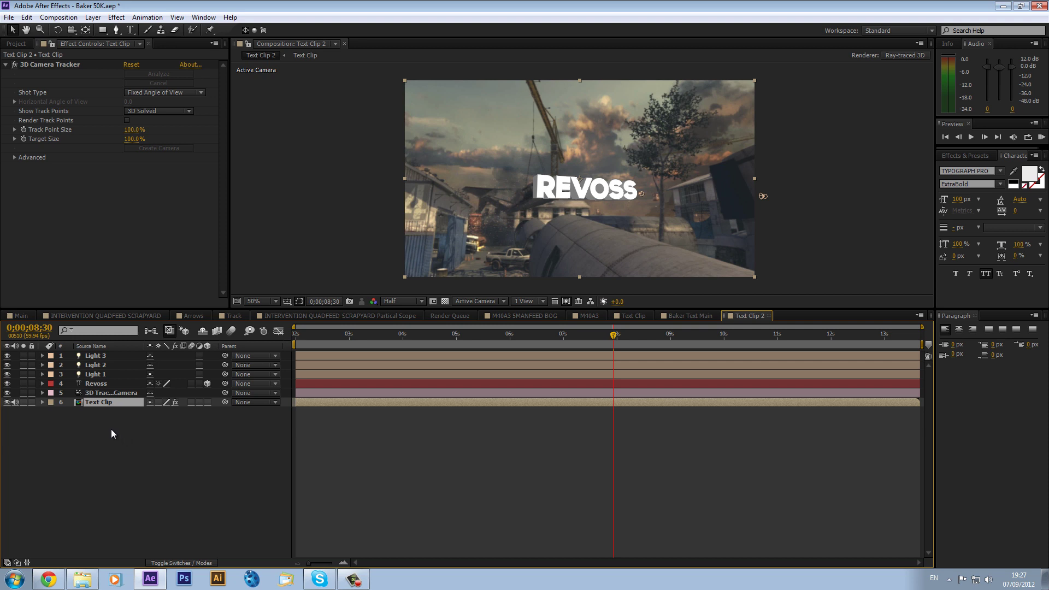
pyautogui.hotkey('ctrl', 'd')
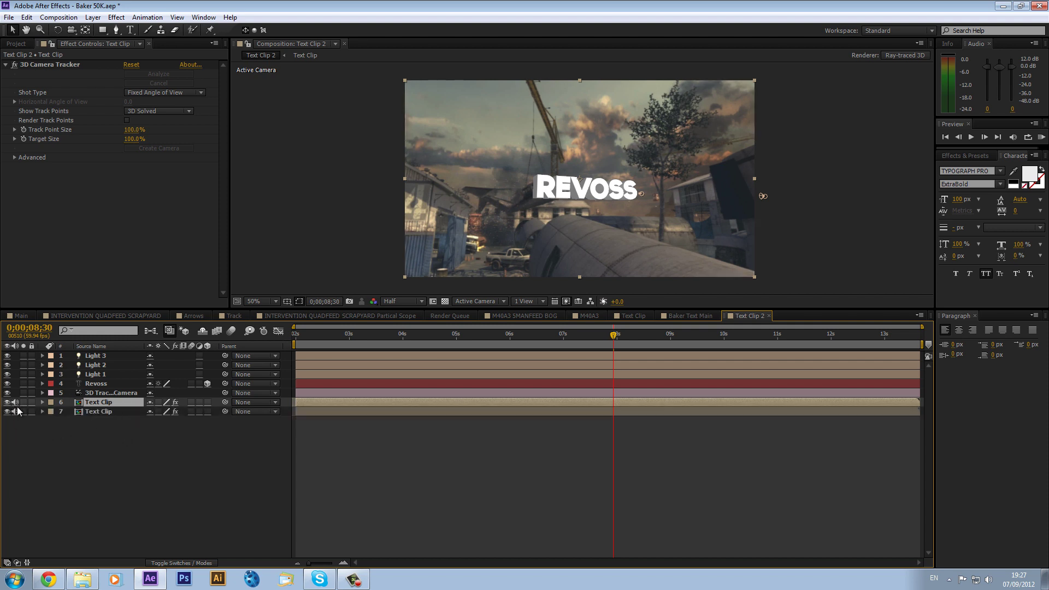
pyautogui.moveTo(15, 402); pyautogui.dragTo(15, 412)
pyautogui.rightClick(116, 404)
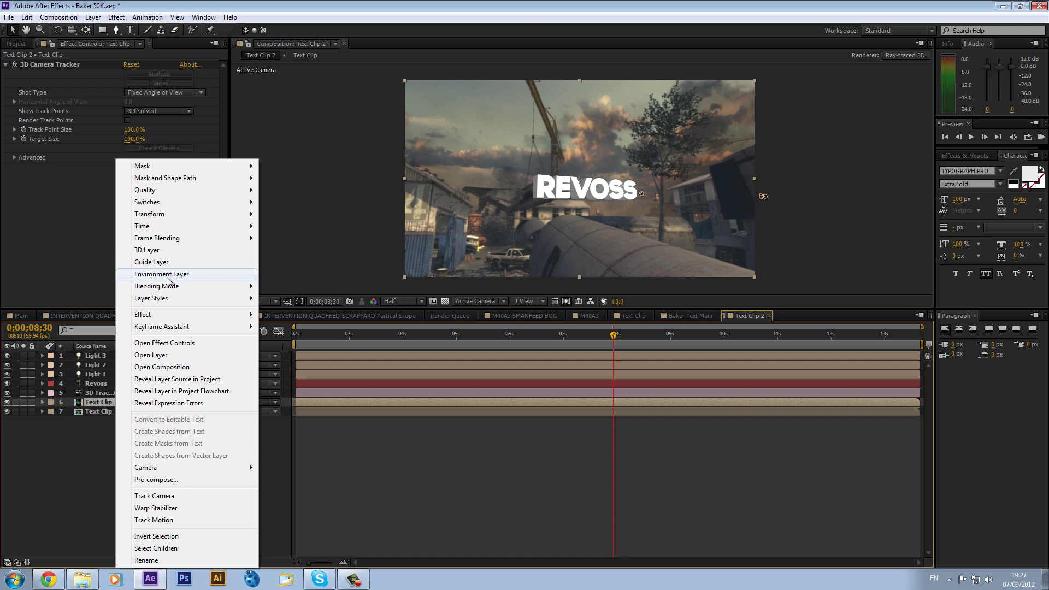
pyautogui.click(184, 275)
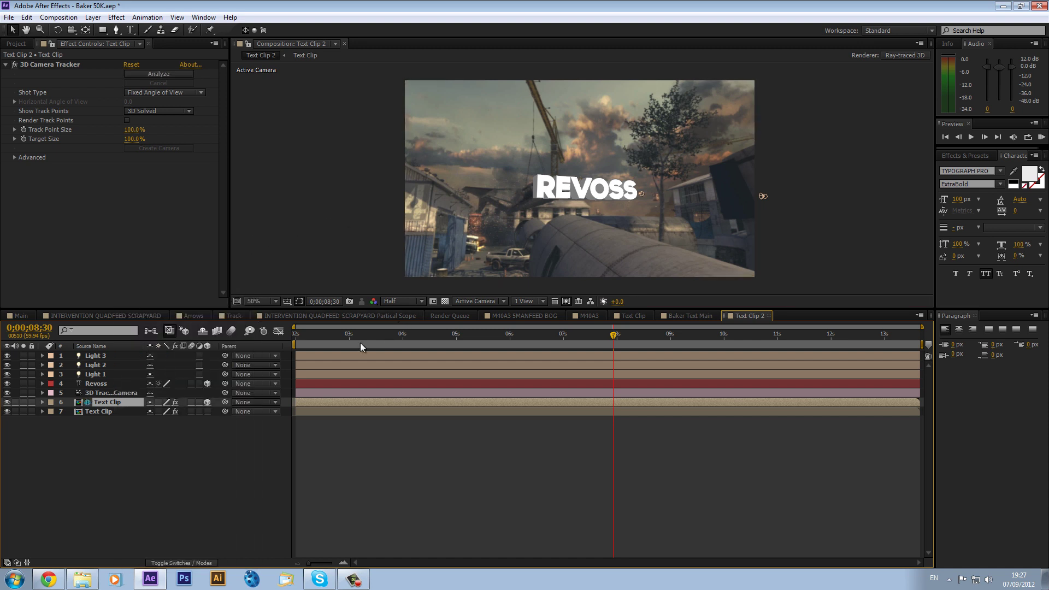
pyautogui.click(7, 412)
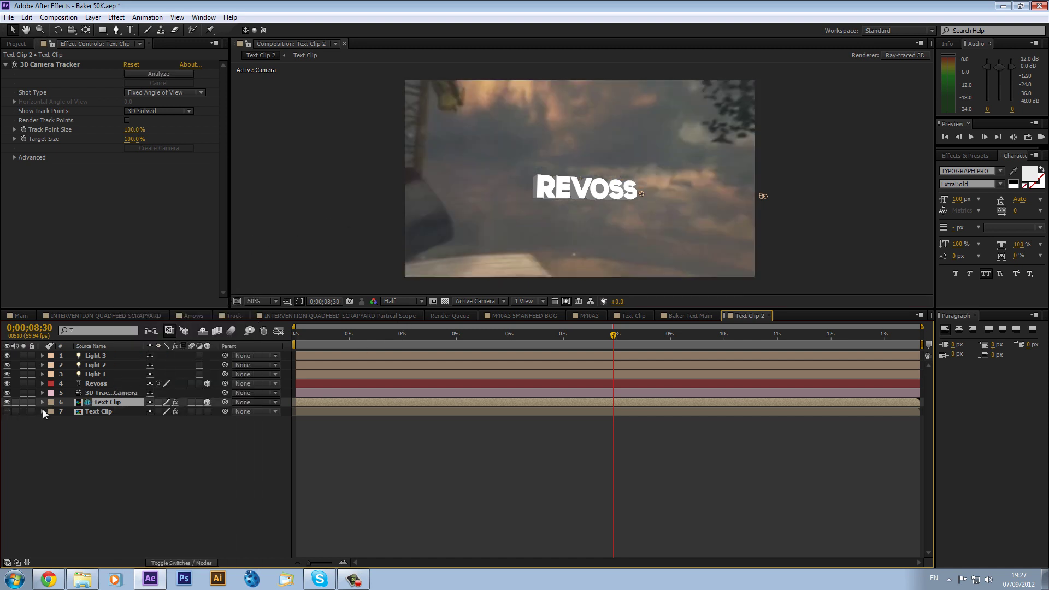
pyautogui.moveTo(353, 333); pyautogui.dragTo(700, 338)
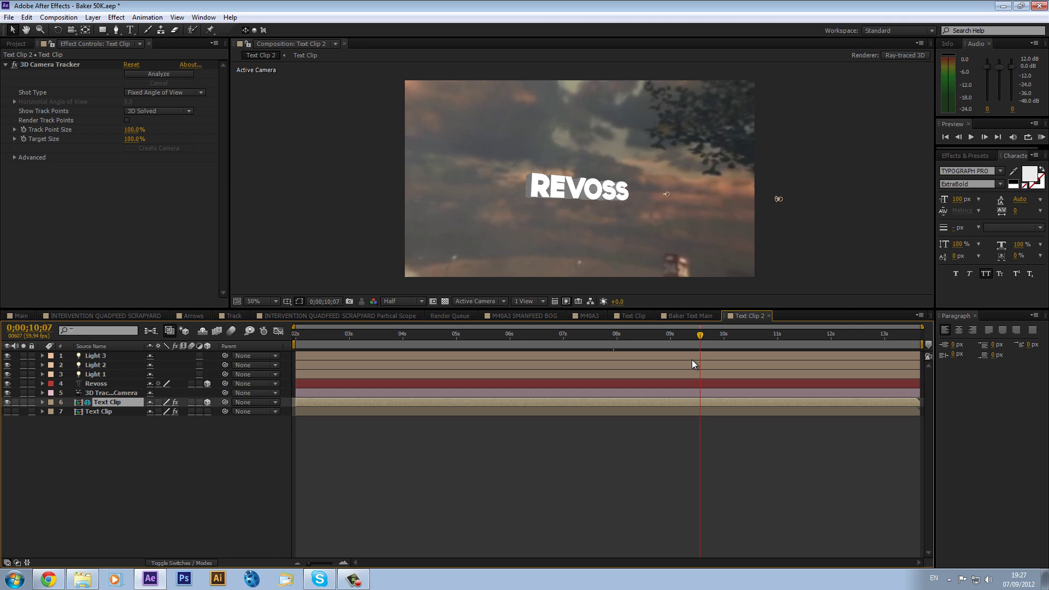
pyautogui.moveTo(496, 346); pyautogui.dragTo(569, 362)
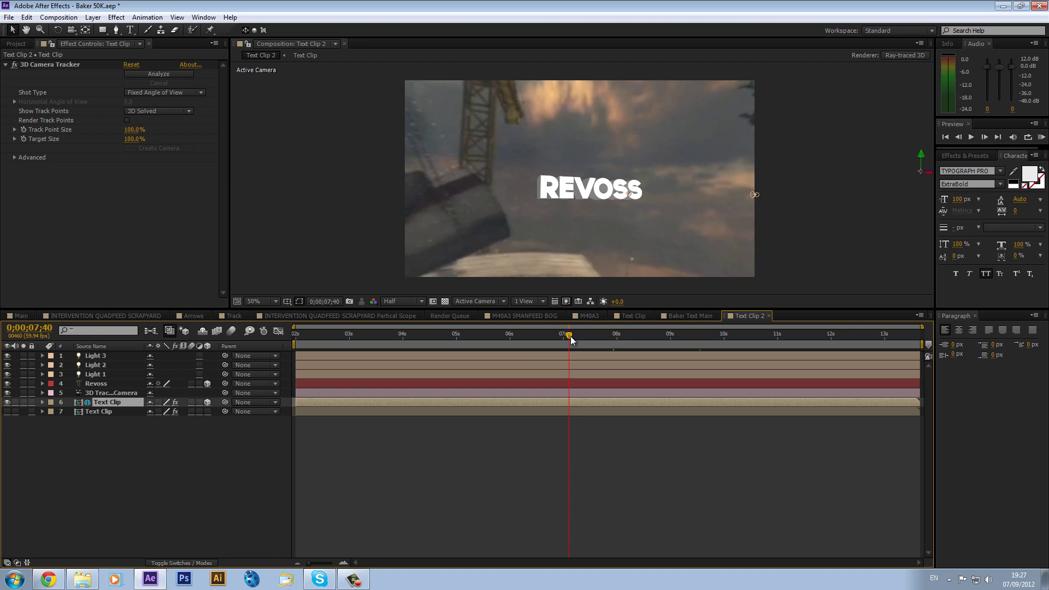
# Search Effects & Presets for 'camera' and apply Camera Lens Blur to the Text Clip layer
pyautogui.click(965, 156)
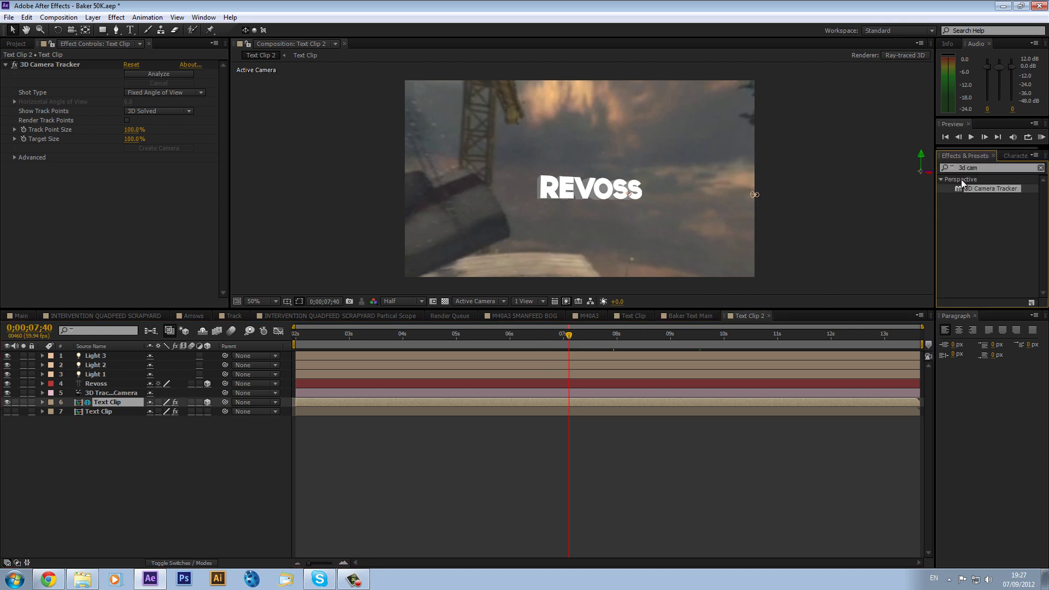
pyautogui.click(994, 169)
pyautogui.write('cmarea')
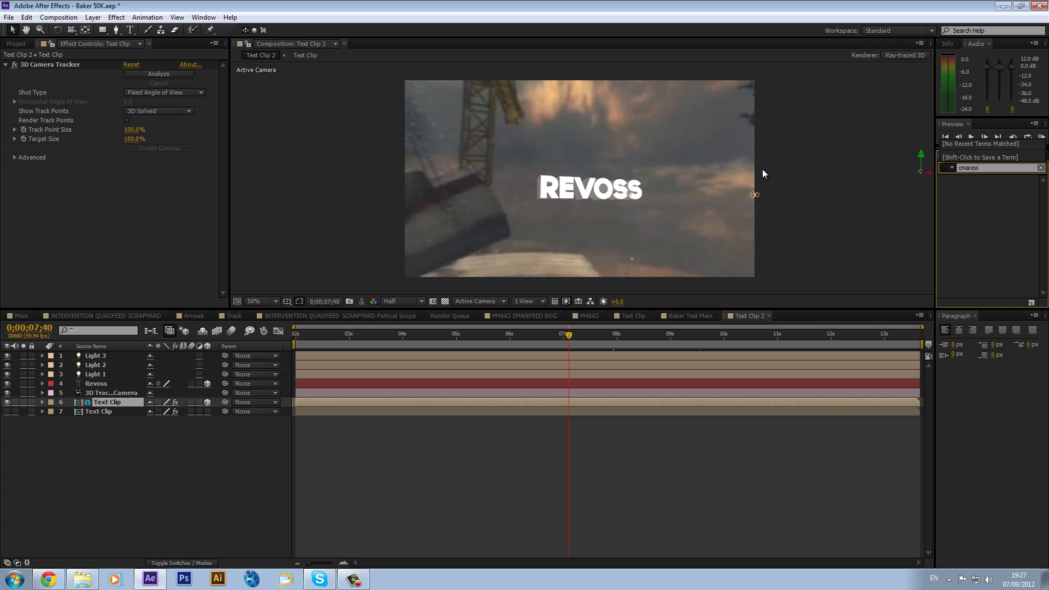
pyautogui.press('BackSpace')
pyautogui.press('BackSpace')
pyautogui.press('BackSpace')
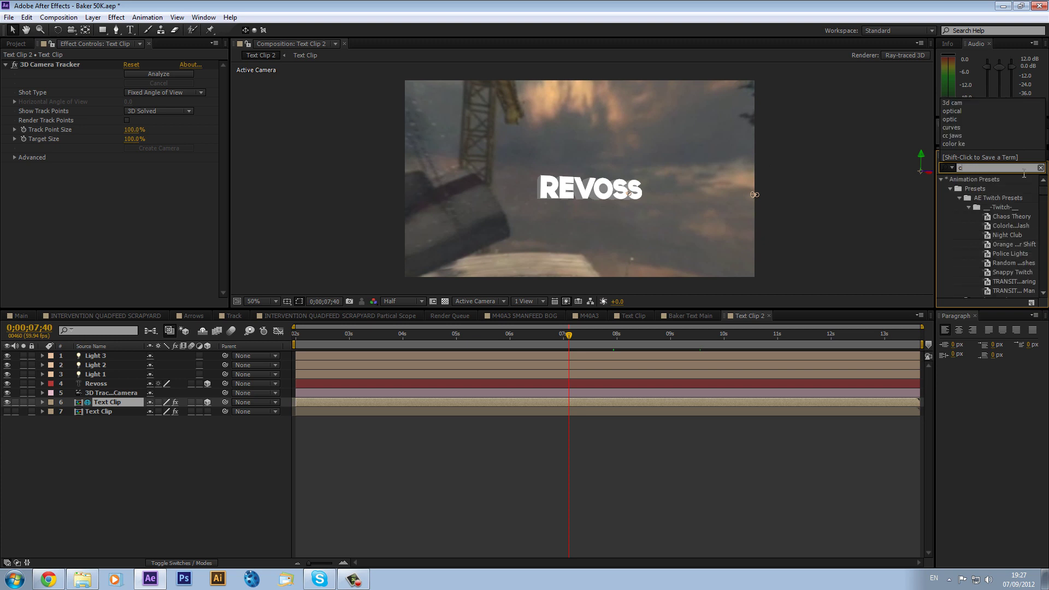
pyautogui.write('amera')
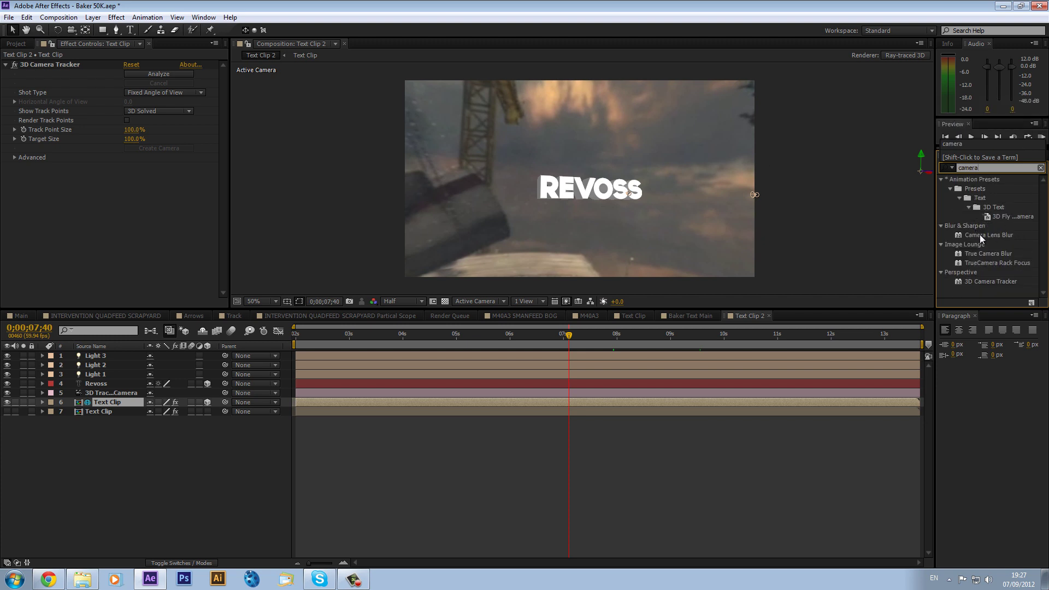
pyautogui.click(985, 237)
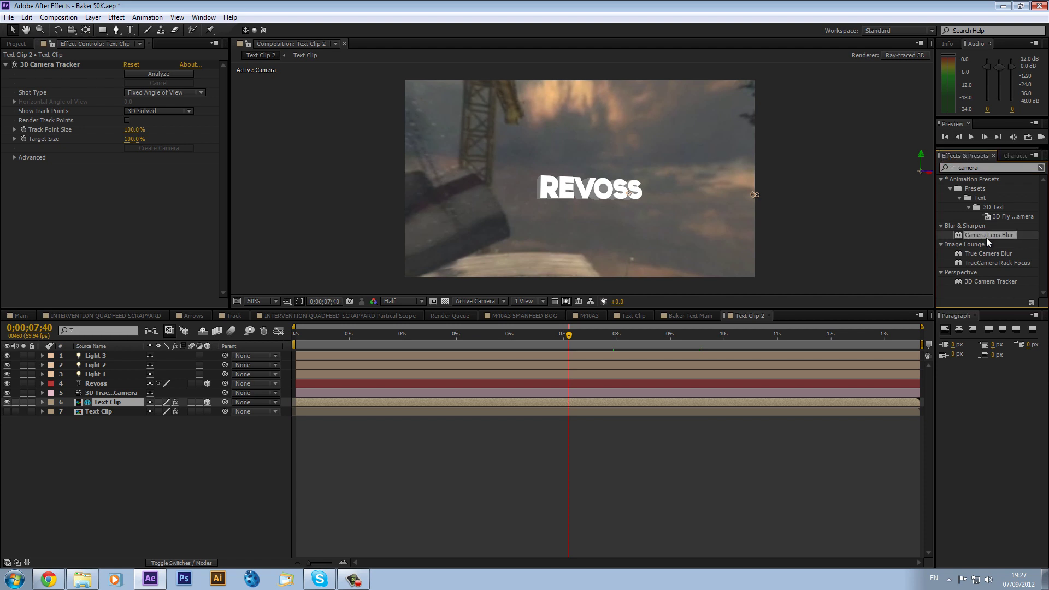
pyautogui.moveTo(987, 237); pyautogui.dragTo(112, 407)
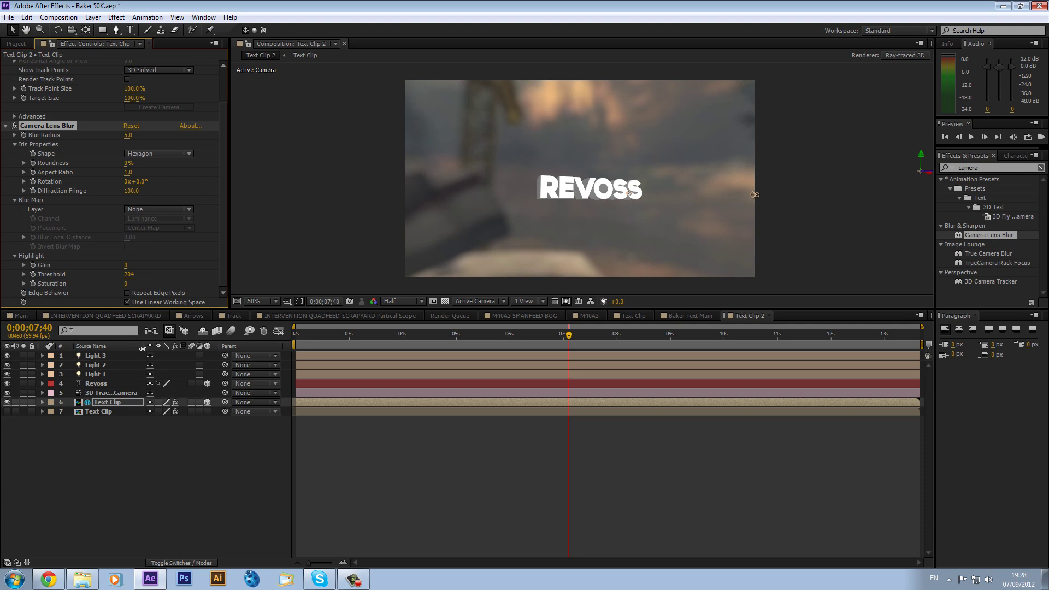
# Turn layer 7's visibility back on, go to frame 0;00;04;49, and select the Revoss layer
pyautogui.click(28, 317)
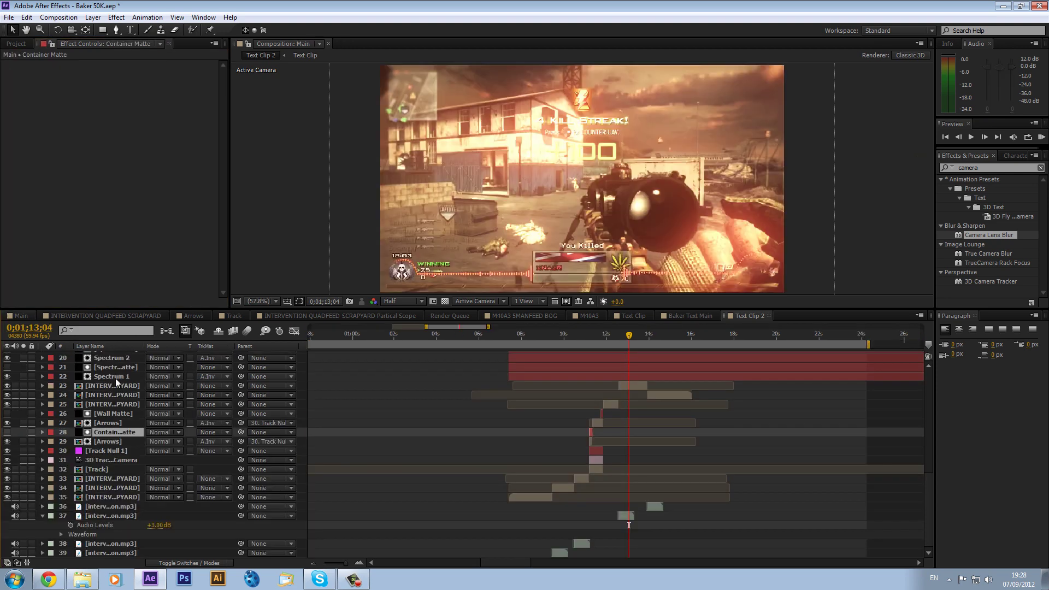
pyautogui.click(746, 315)
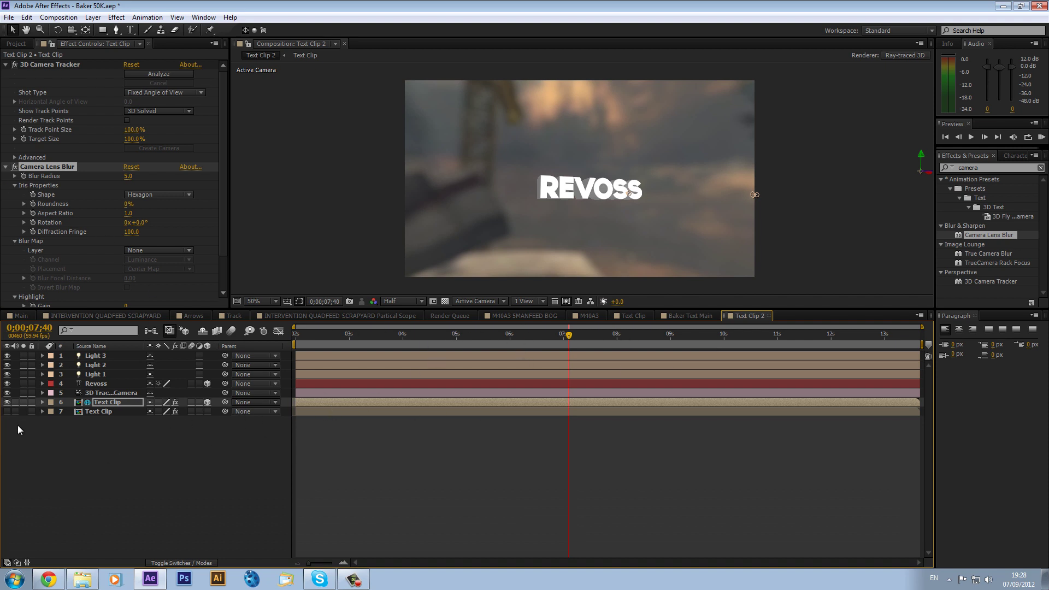
pyautogui.click(7, 411)
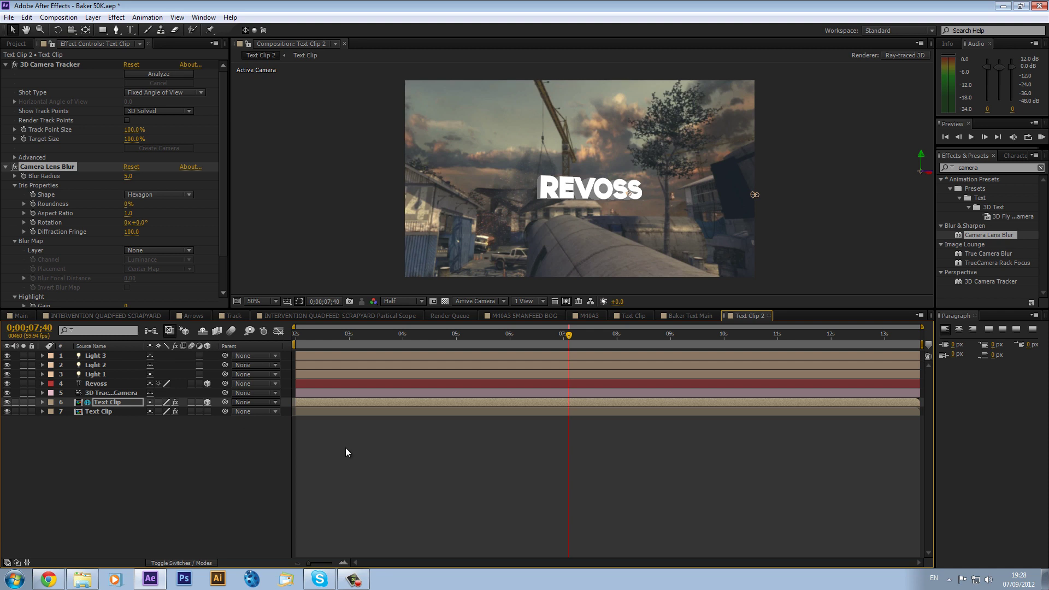
pyautogui.click(416, 331)
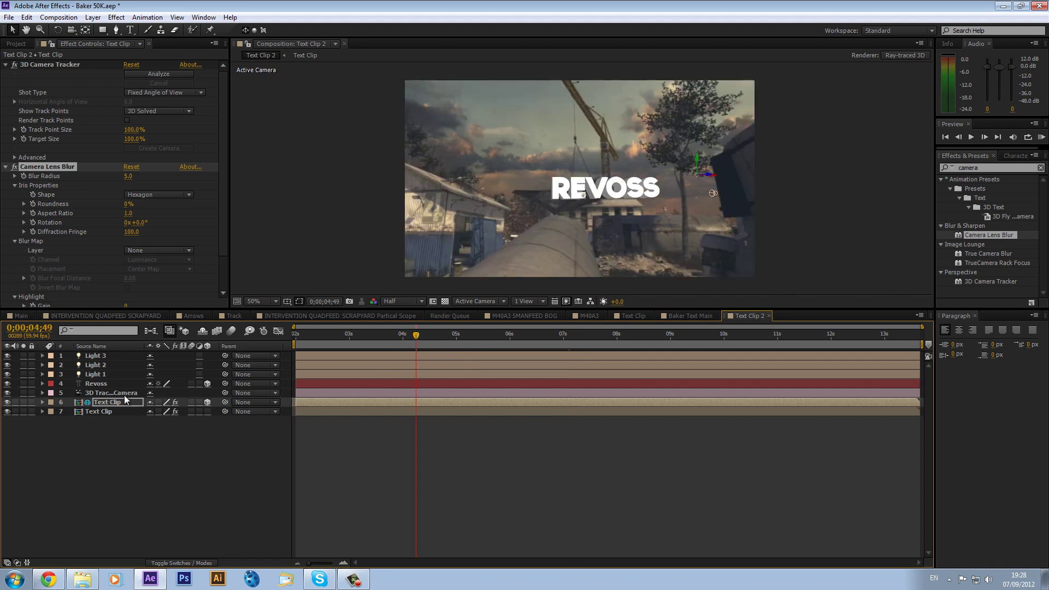
pyautogui.click(85, 382)
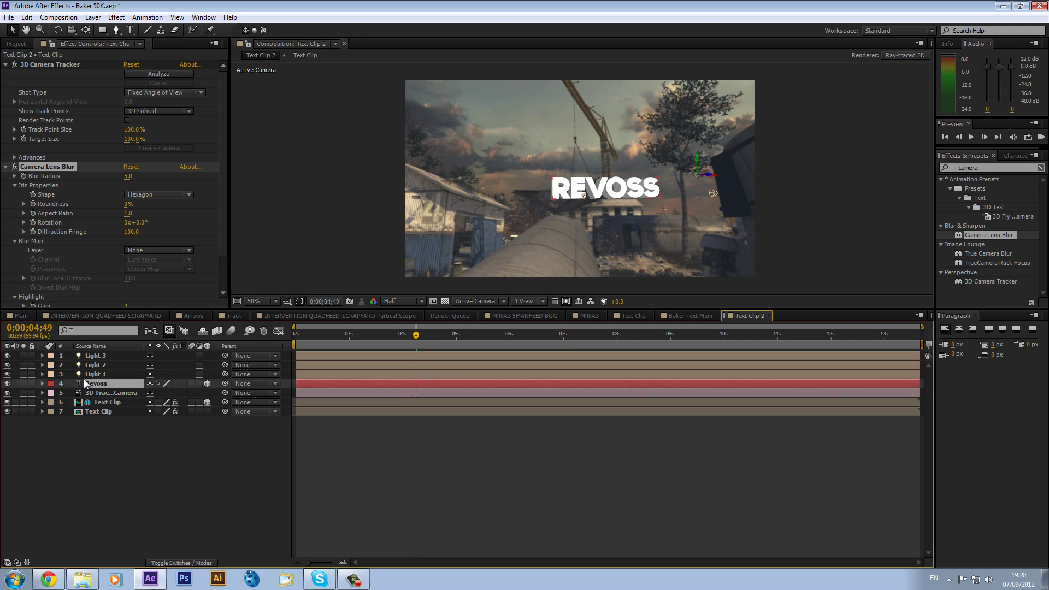
# Open the Revoss Material Options and set Reflection Intensity to 50%
pyautogui.click(42, 384)
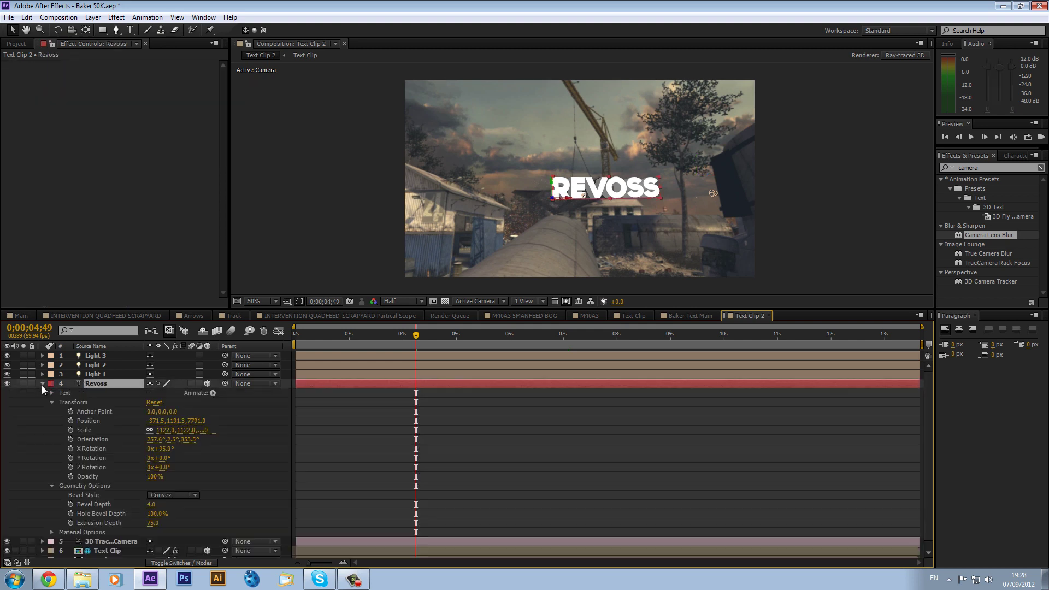
pyautogui.click(52, 532)
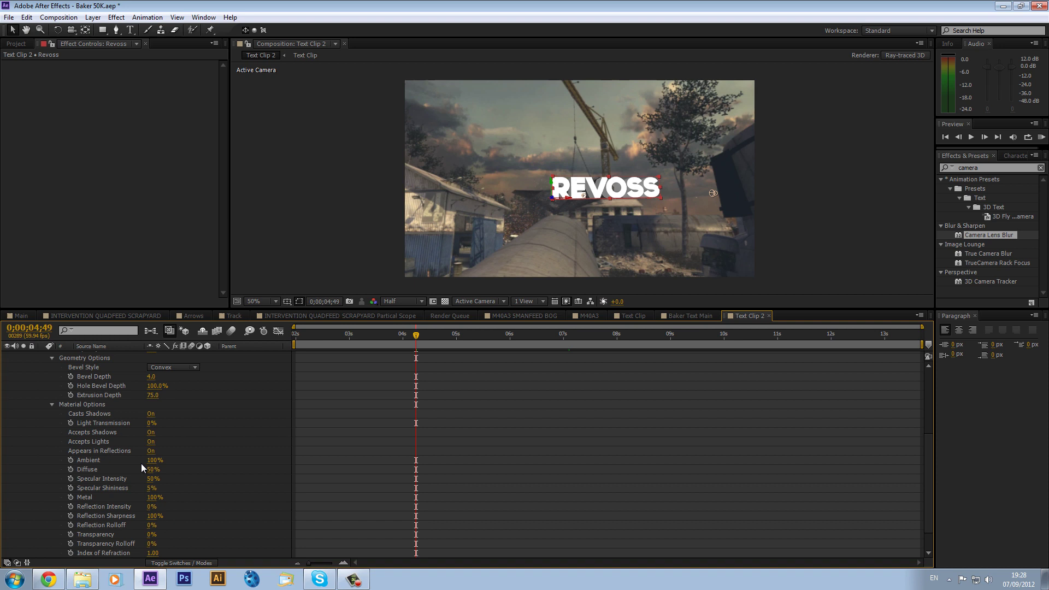
pyautogui.scroll(-1, 143, 463)
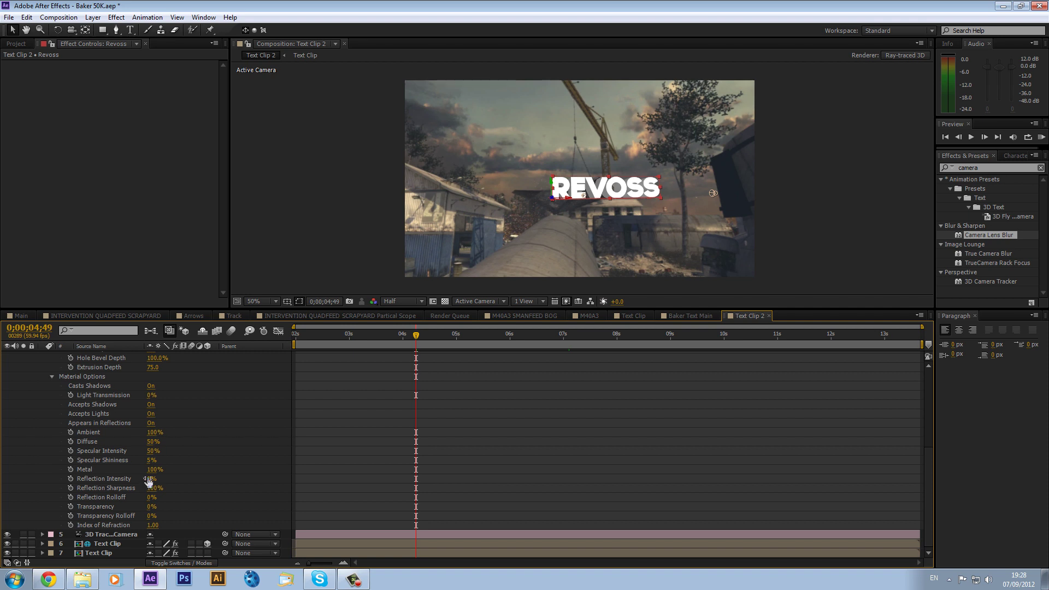
pyautogui.moveTo(151, 479); pyautogui.dragTo(451, 458)
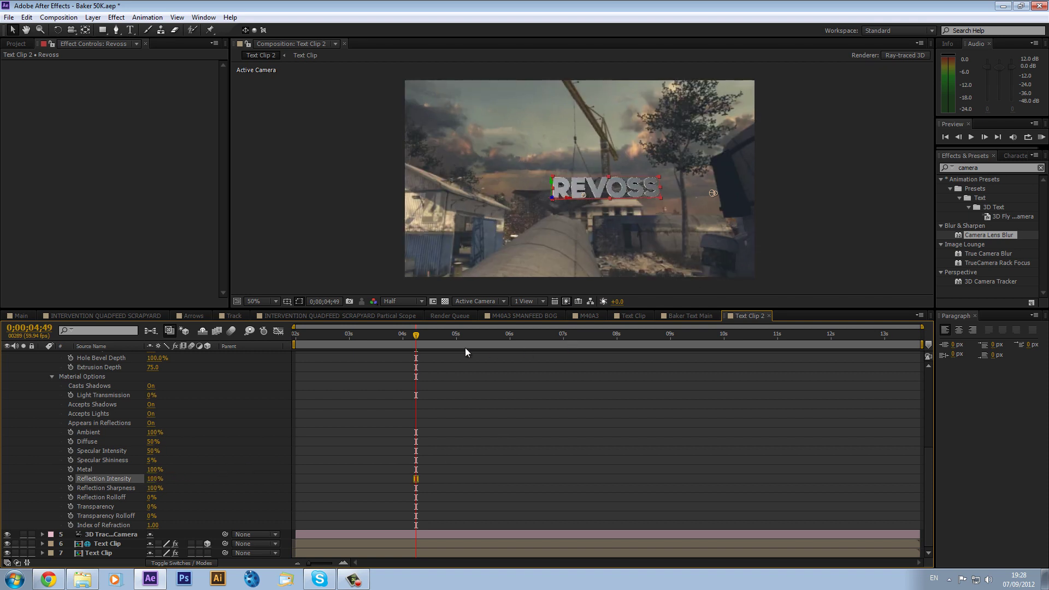
pyautogui.click(503, 334)
pyautogui.moveTo(519, 333); pyautogui.dragTo(467, 334)
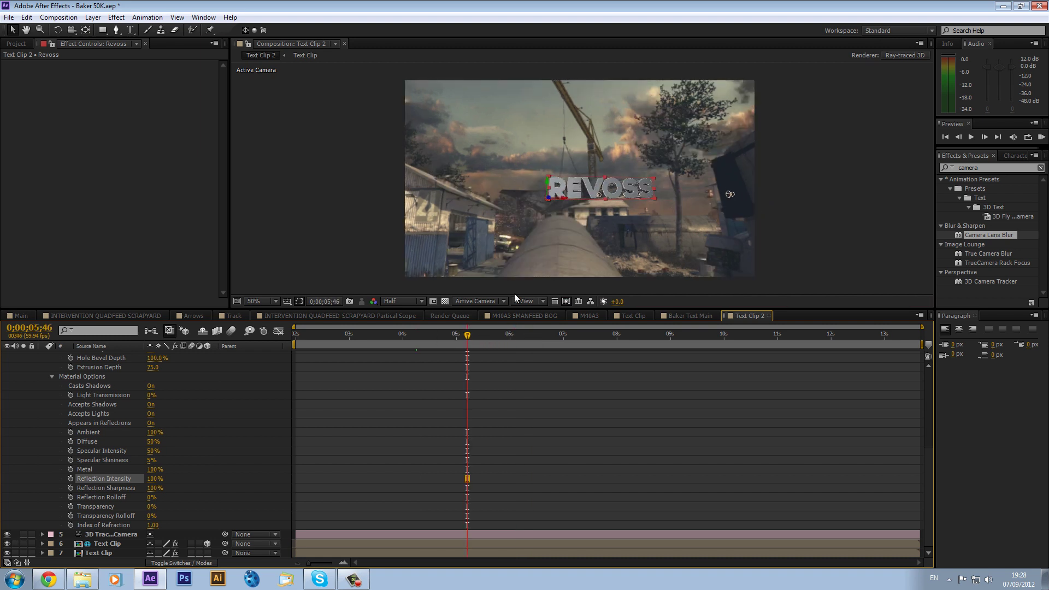
pyautogui.click(155, 478)
pyautogui.write('50')
pyautogui.press('Return')
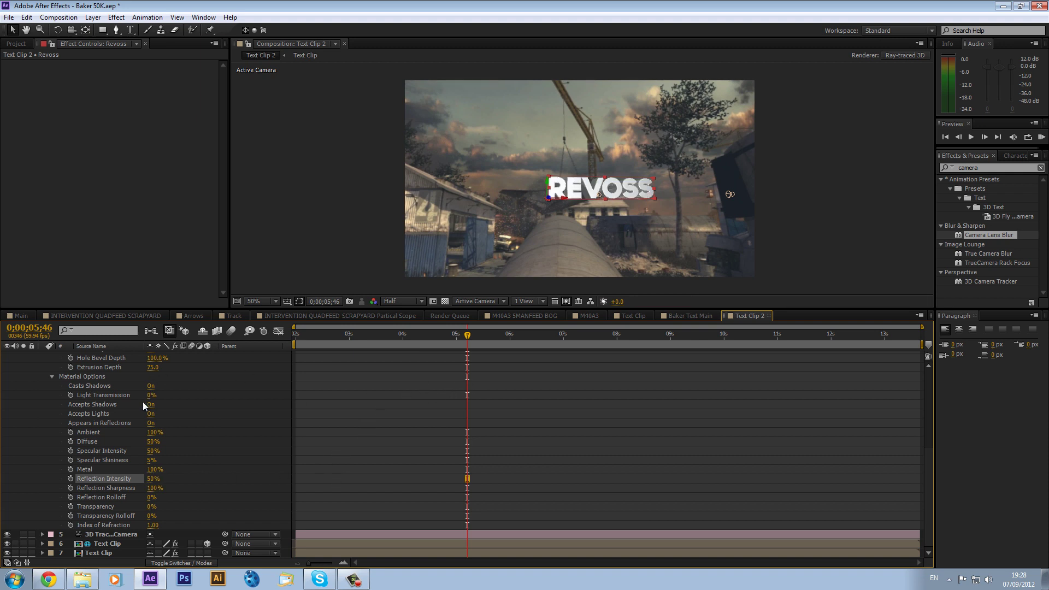
# Scrub the Revoss text's Specular Intensity up to 100%
pyautogui.click(151, 453)
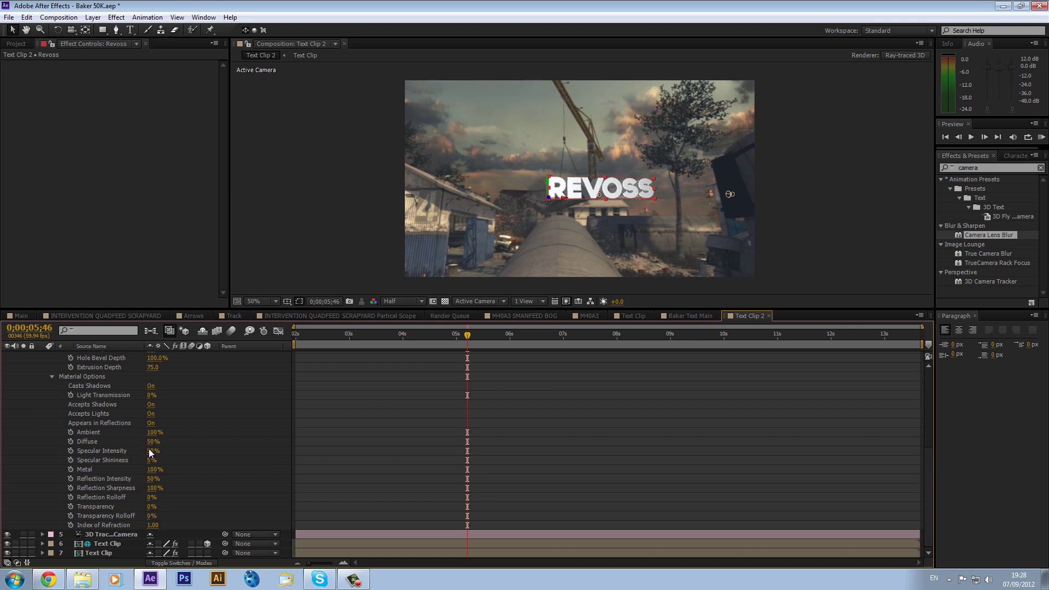
pyautogui.moveTo(150, 453); pyautogui.dragTo(251, 458)
pyautogui.scroll(6, 175, 430)
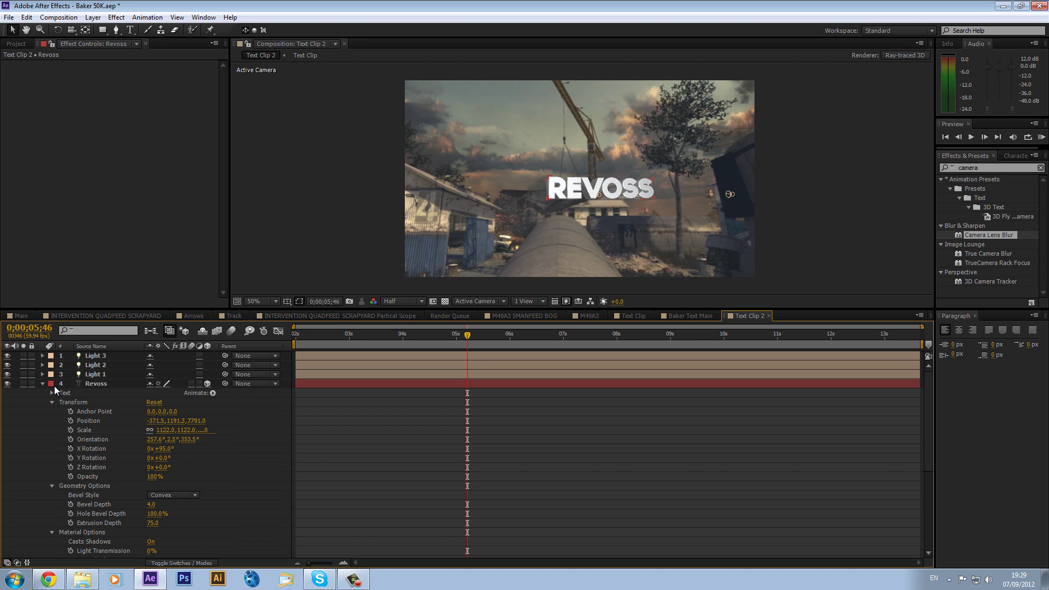
# Add a 1280×720 black solid atop Text Clip 2 and search the effects for 'optical'
pyautogui.click(42, 384)
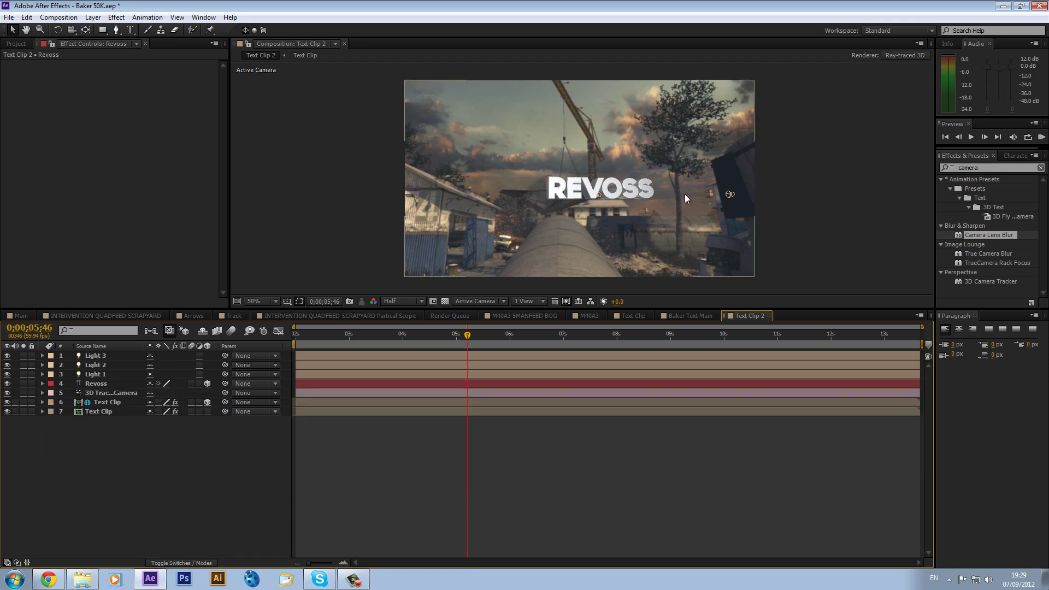
pyautogui.click(103, 393)
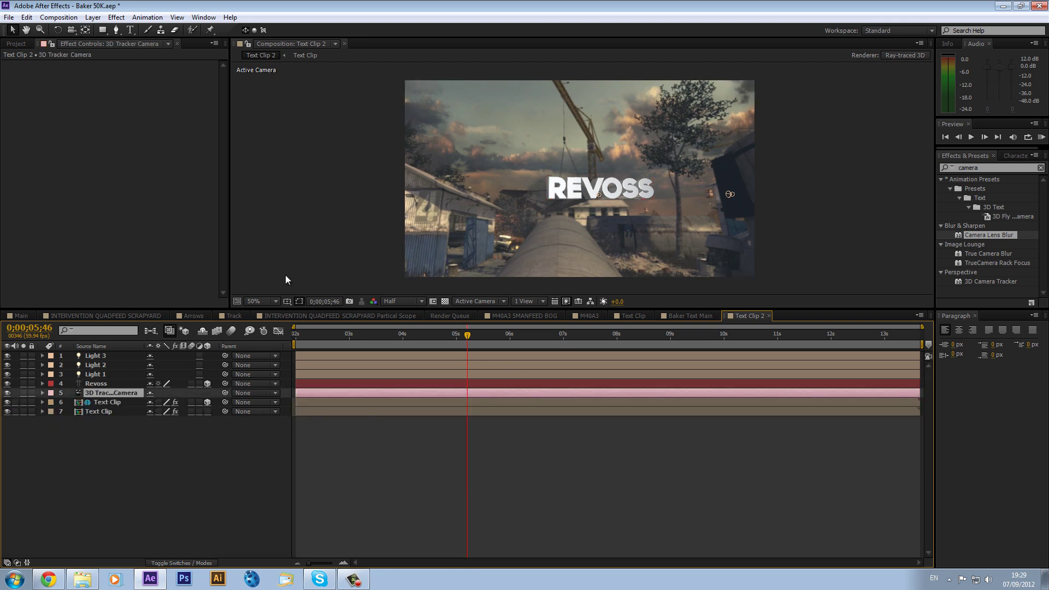
pyautogui.click(206, 440)
pyautogui.click(130, 29)
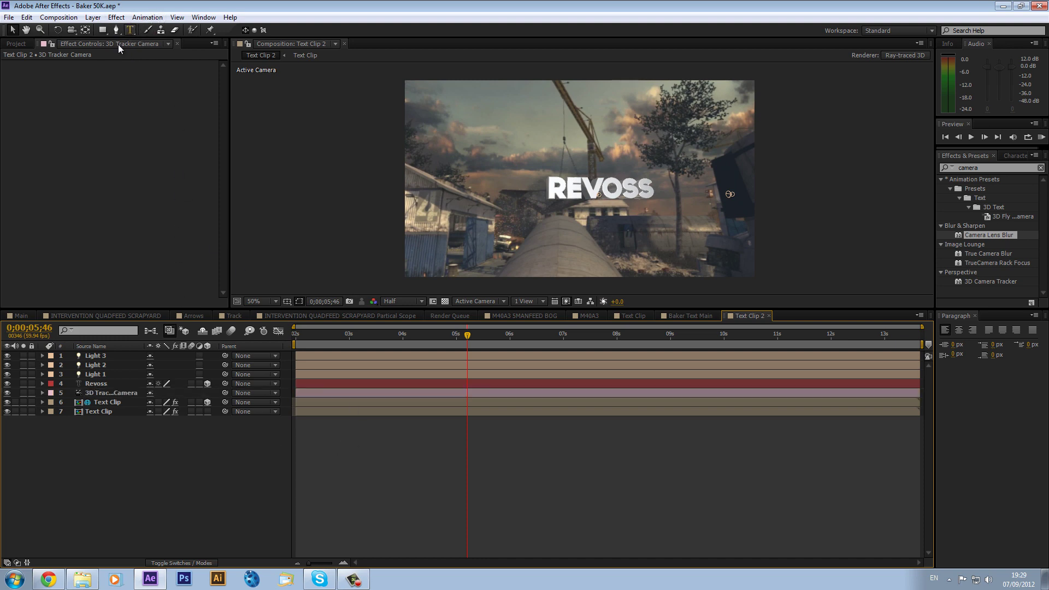
pyautogui.click(93, 16)
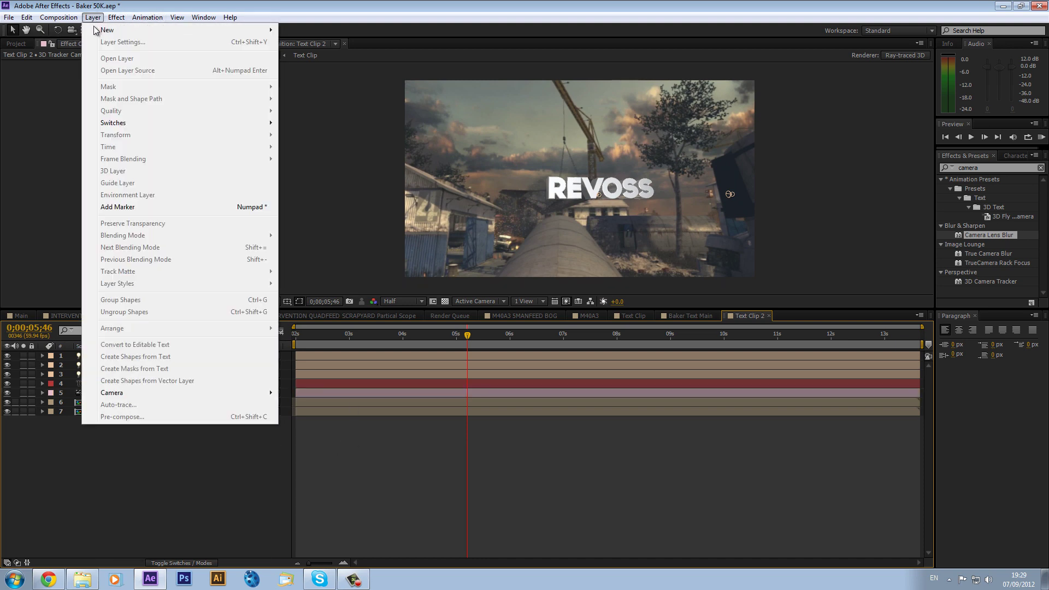
pyautogui.moveTo(104, 30)
pyautogui.click(322, 40)
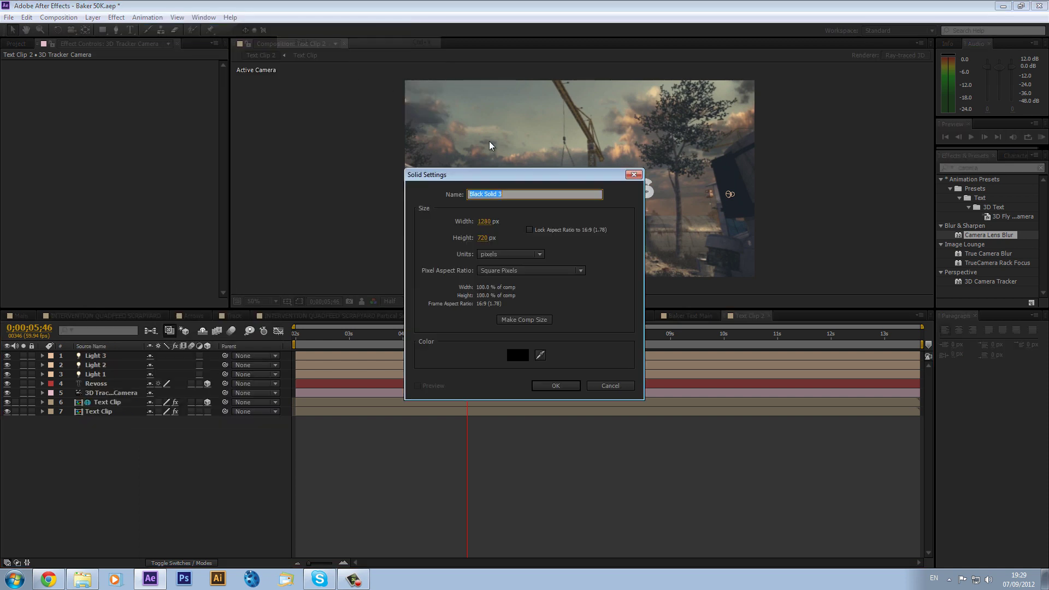
pyautogui.click(556, 386)
pyautogui.click(983, 168)
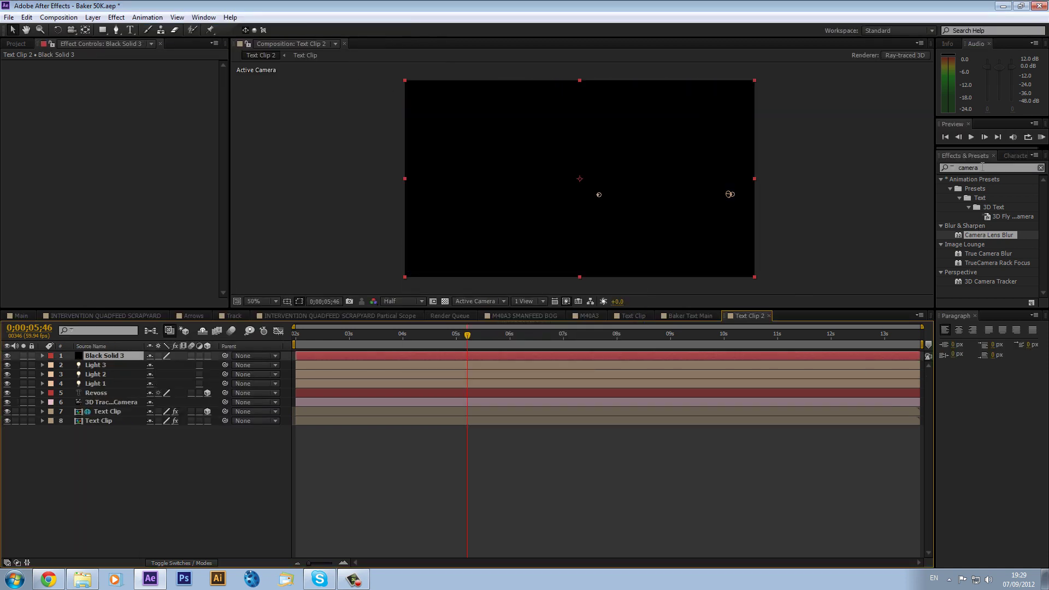
pyautogui.write('optical')
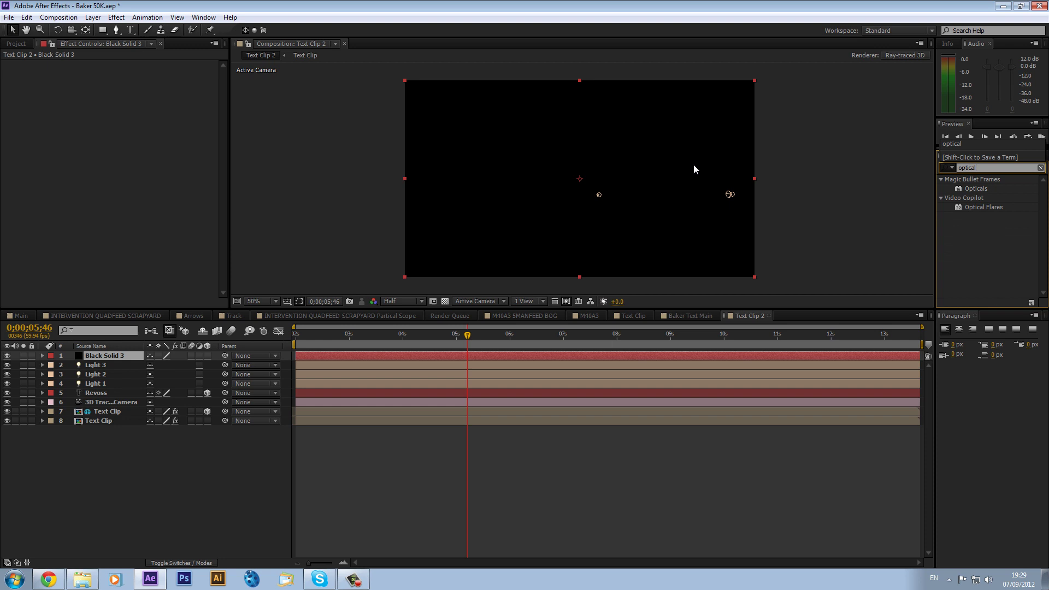
# Apply Optical Flares to Black Solid 3 with a 3D source type and Add blend mode
pyautogui.moveTo(969, 209); pyautogui.dragTo(122, 359)
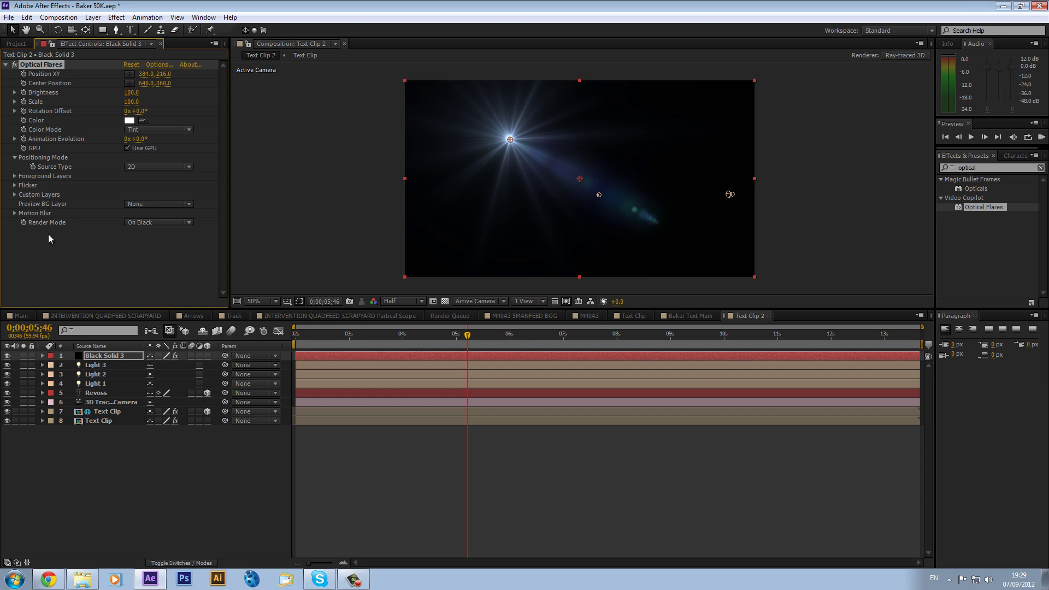
pyautogui.click(141, 170)
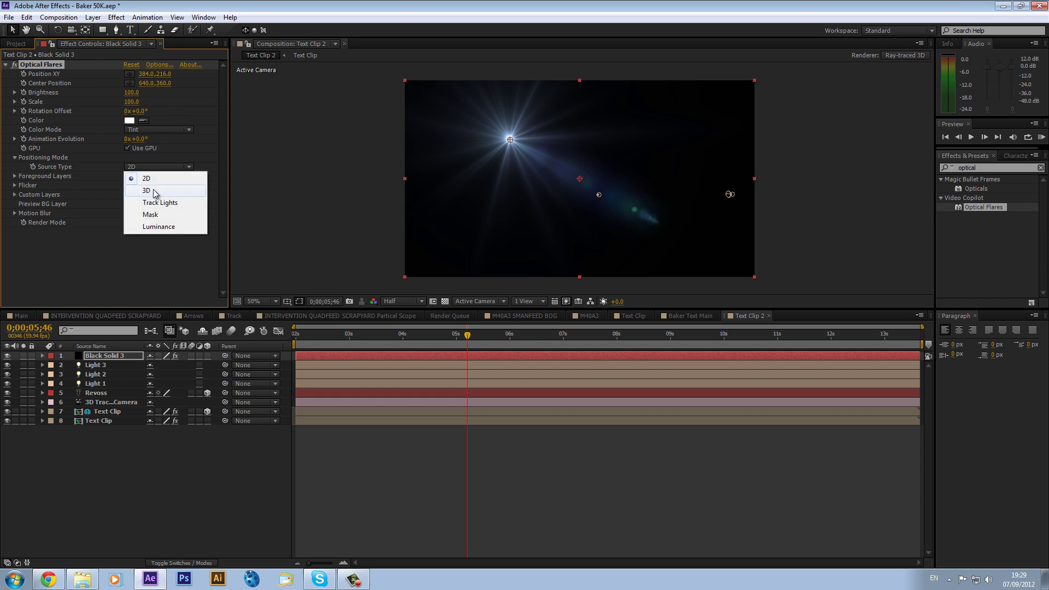
pyautogui.click(146, 193)
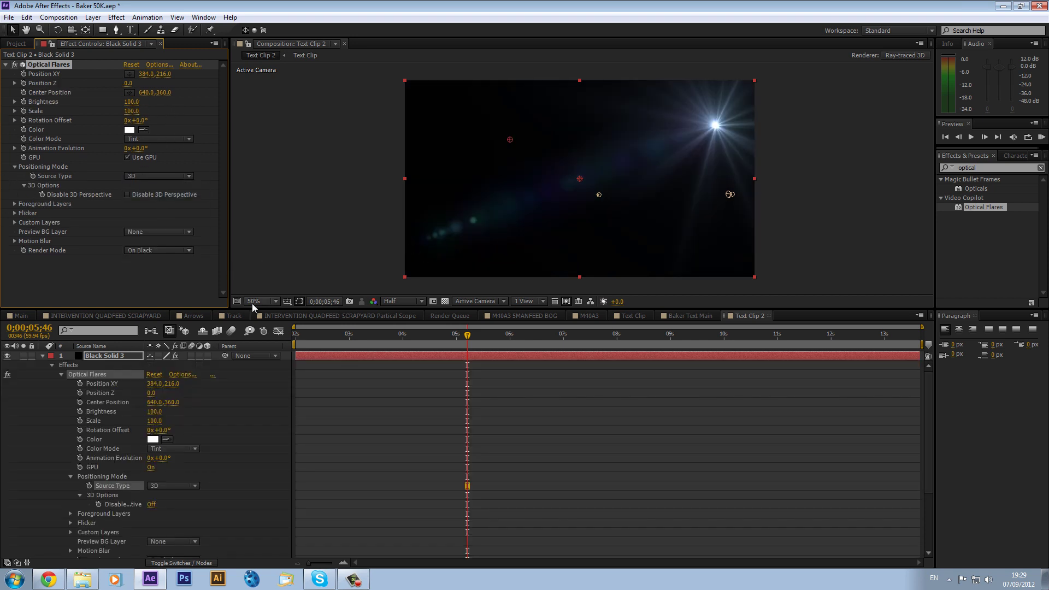
pyautogui.press('F4')
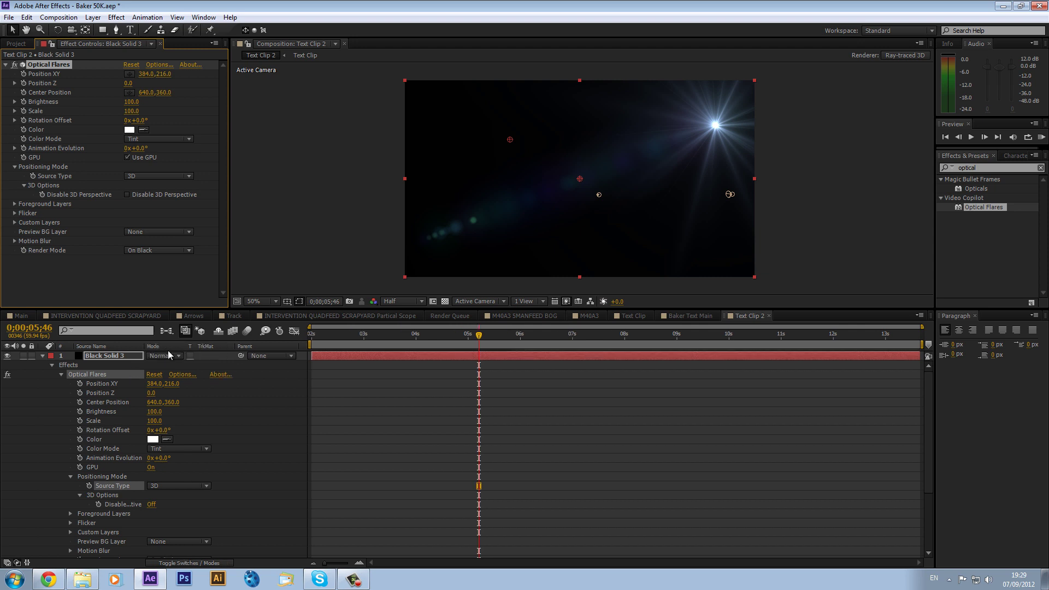
pyautogui.click(169, 354)
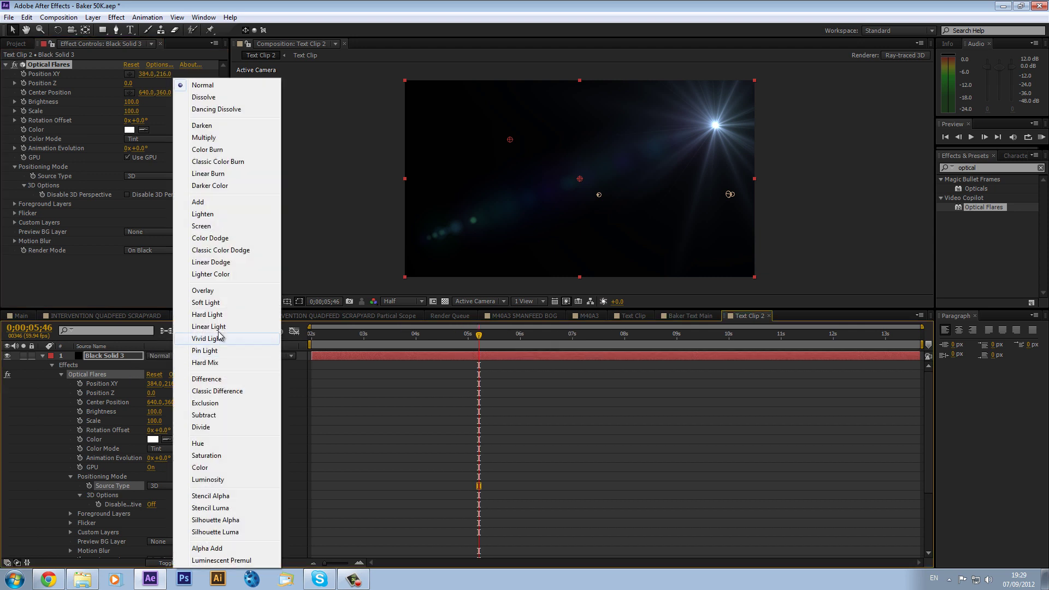
pyautogui.click(199, 201)
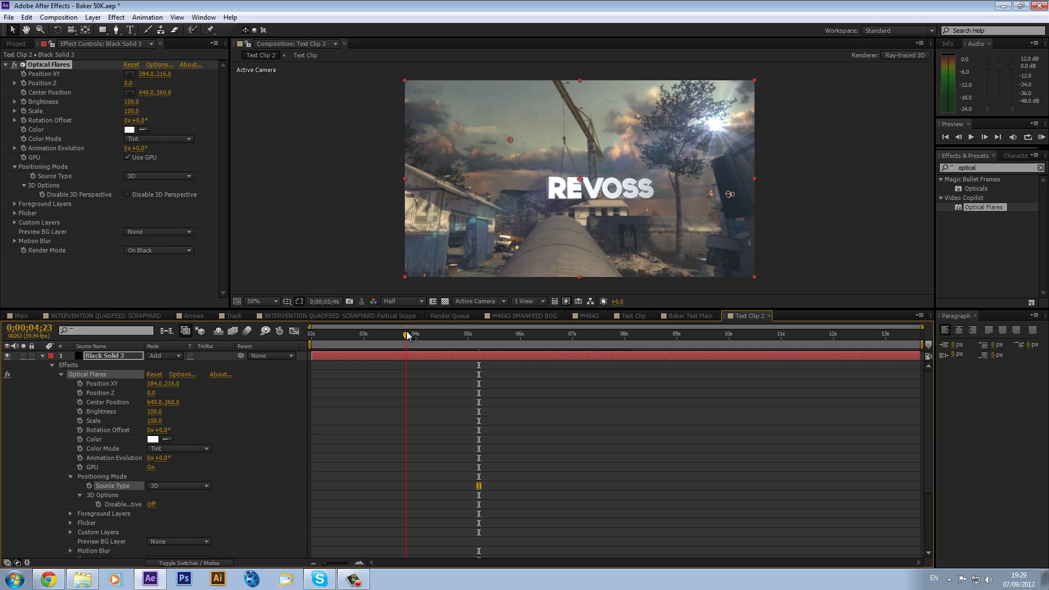
# Scrub the timeline to preview the flare, then push its Position Z back to 6570
pyautogui.click(476, 334)
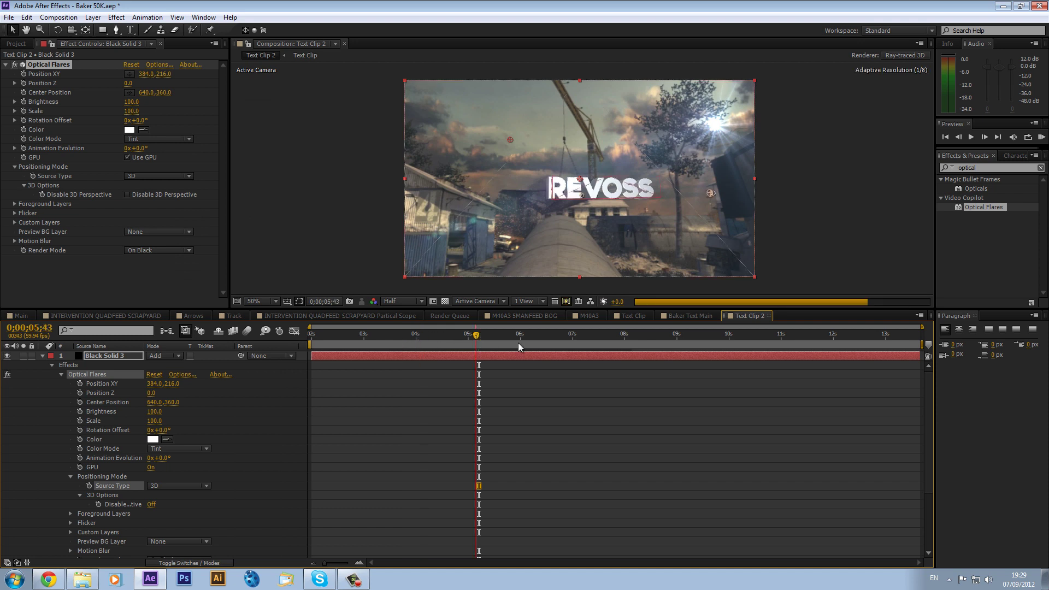
pyautogui.moveTo(518, 342); pyautogui.dragTo(524, 342)
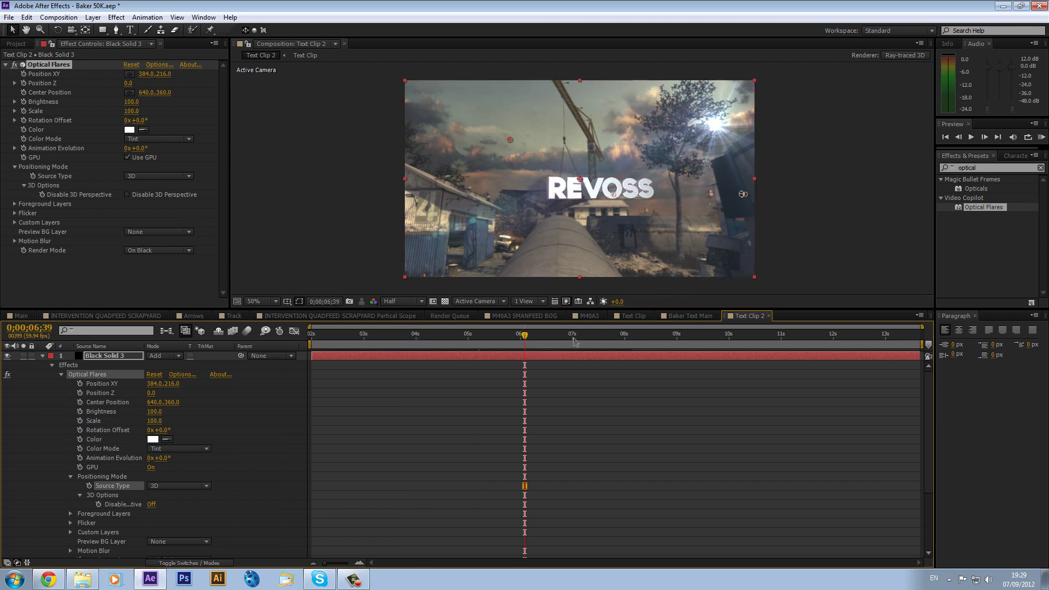
pyautogui.click(667, 338)
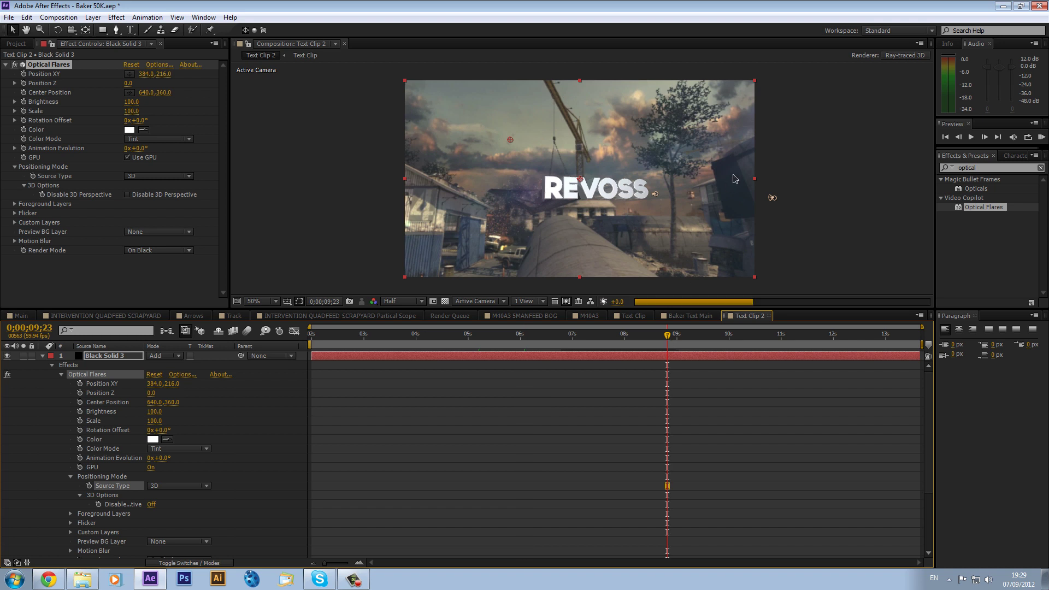
pyautogui.scroll(-2, 748, 183)
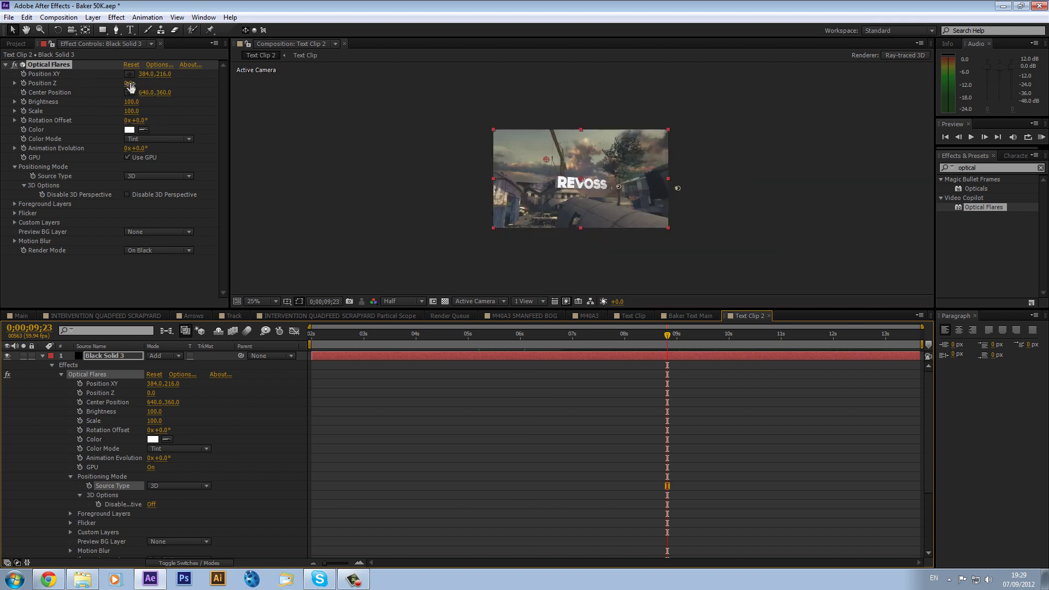
pyautogui.moveTo(129, 84); pyautogui.dragTo(553, 123)
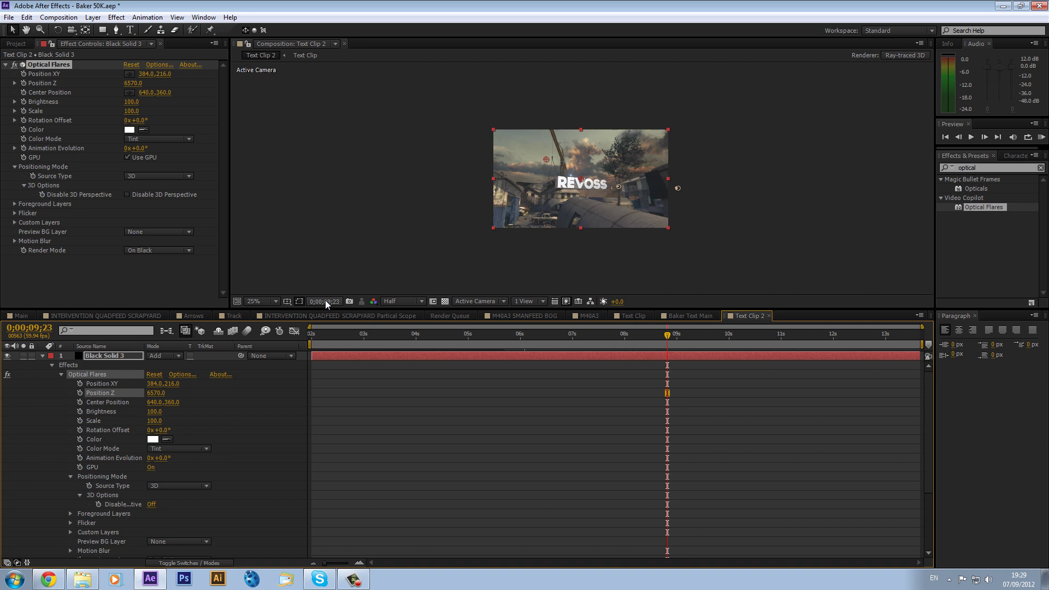
# Set the viewer magnification to Fit and check the flare at about 6, 4 and 10 seconds
pyautogui.click(276, 301)
pyautogui.click(281, 326)
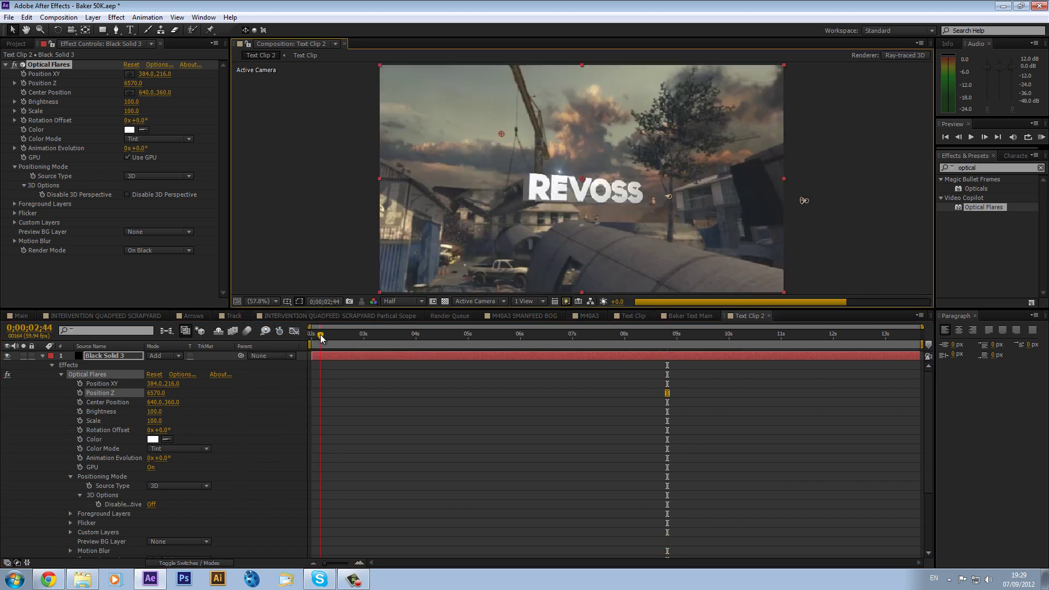
pyautogui.moveTo(322, 338); pyautogui.dragTo(489, 344)
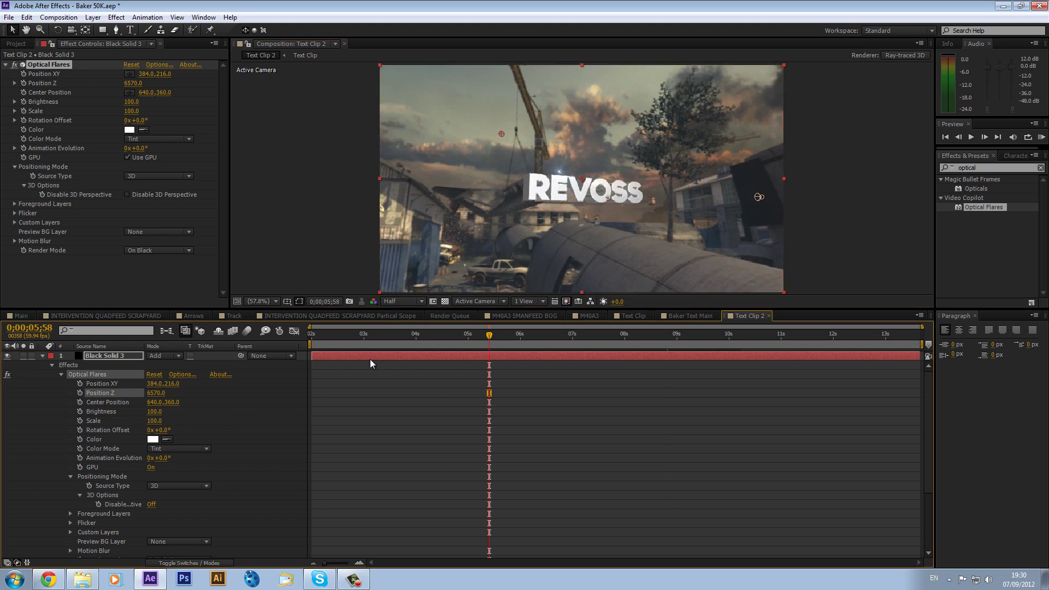
pyautogui.click(383, 337)
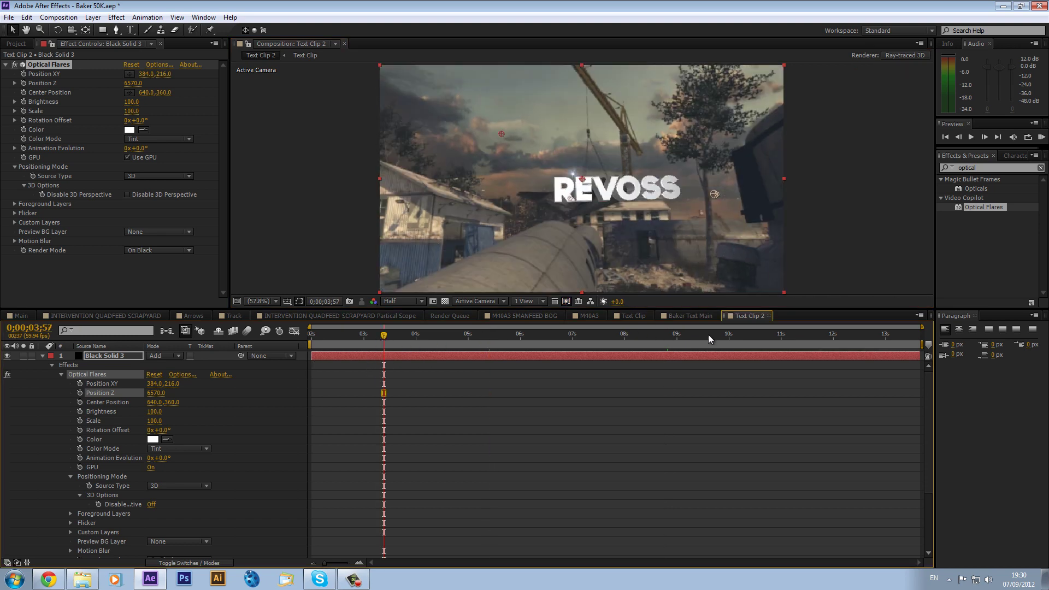
pyautogui.click(708, 336)
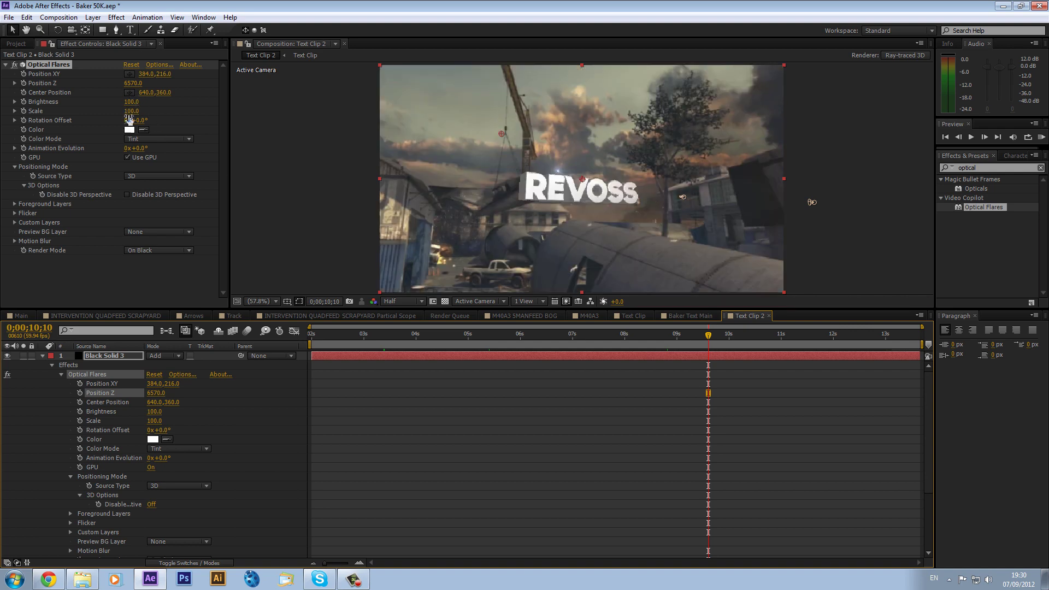
# Raise the flare's Scale to 2000 and move Black Solid 3 below the Revoss layer
pyautogui.moveTo(131, 111); pyautogui.dragTo(621, 360)
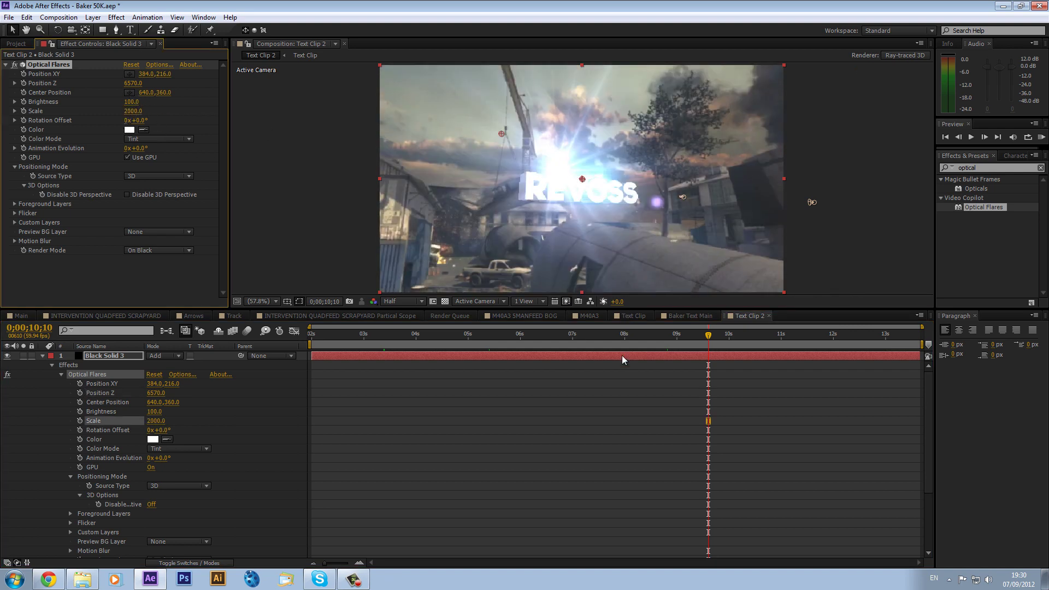
pyautogui.click(42, 357)
pyautogui.moveTo(143, 354); pyautogui.dragTo(134, 399)
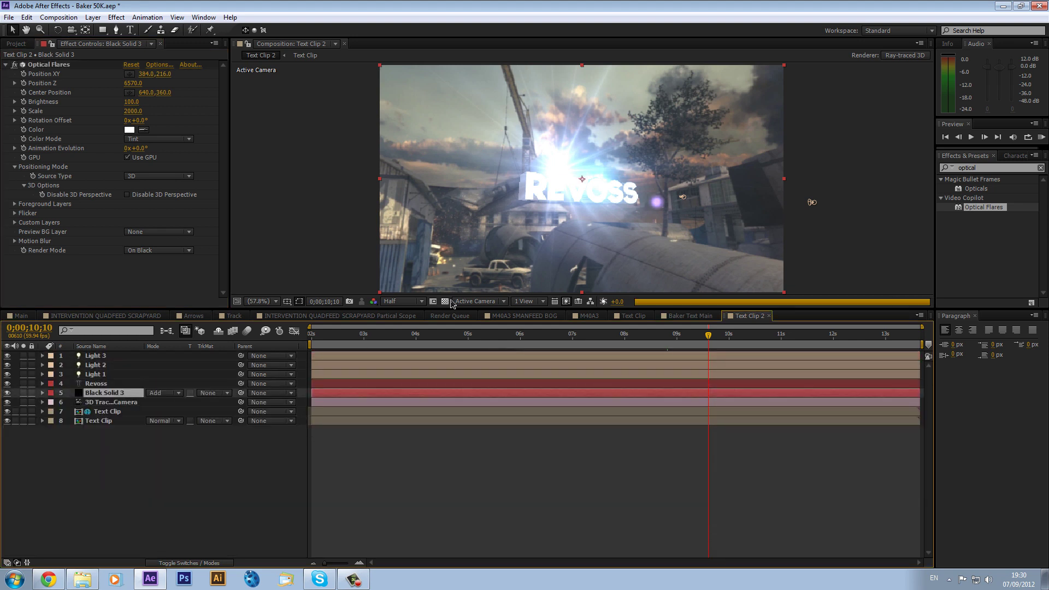
pyautogui.moveTo(380, 334); pyautogui.dragTo(611, 347)
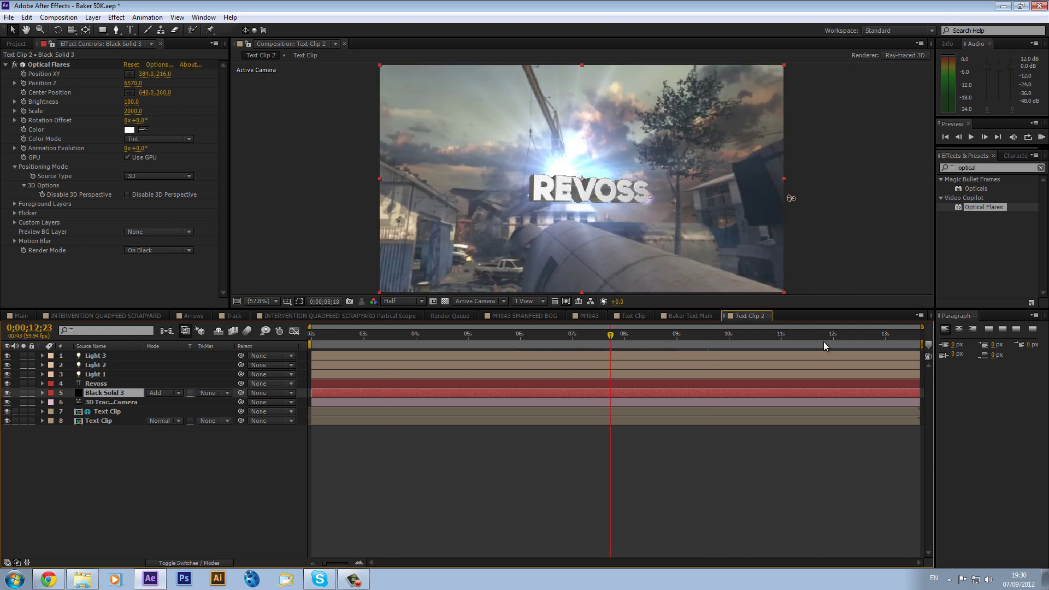
pyautogui.click(824, 340)
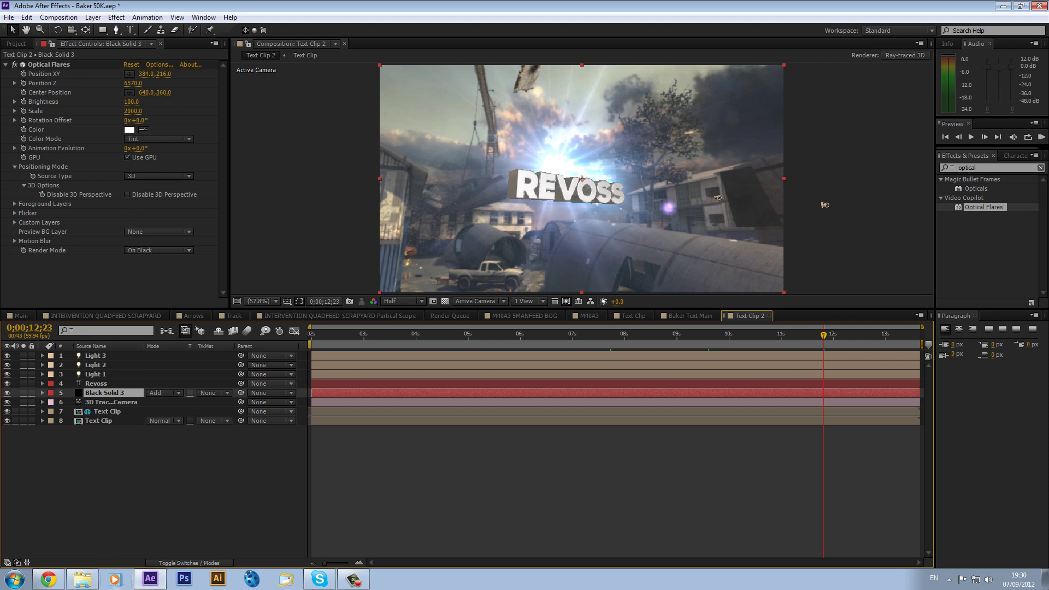
# Bring up Camtasia Recorder's capture window over After Effects, showing the running recording
pyautogui.click(352, 580)
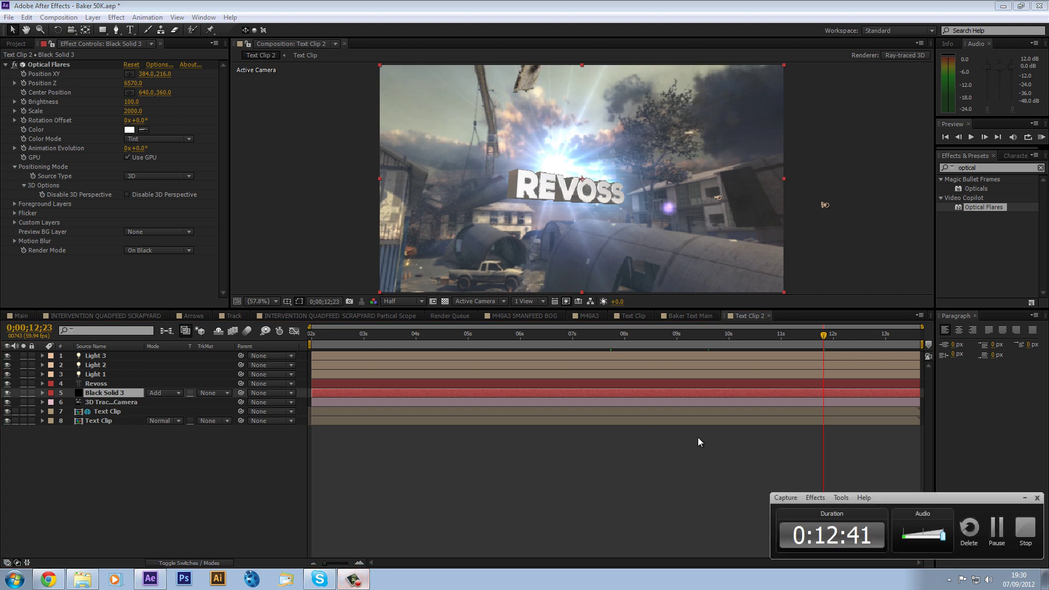